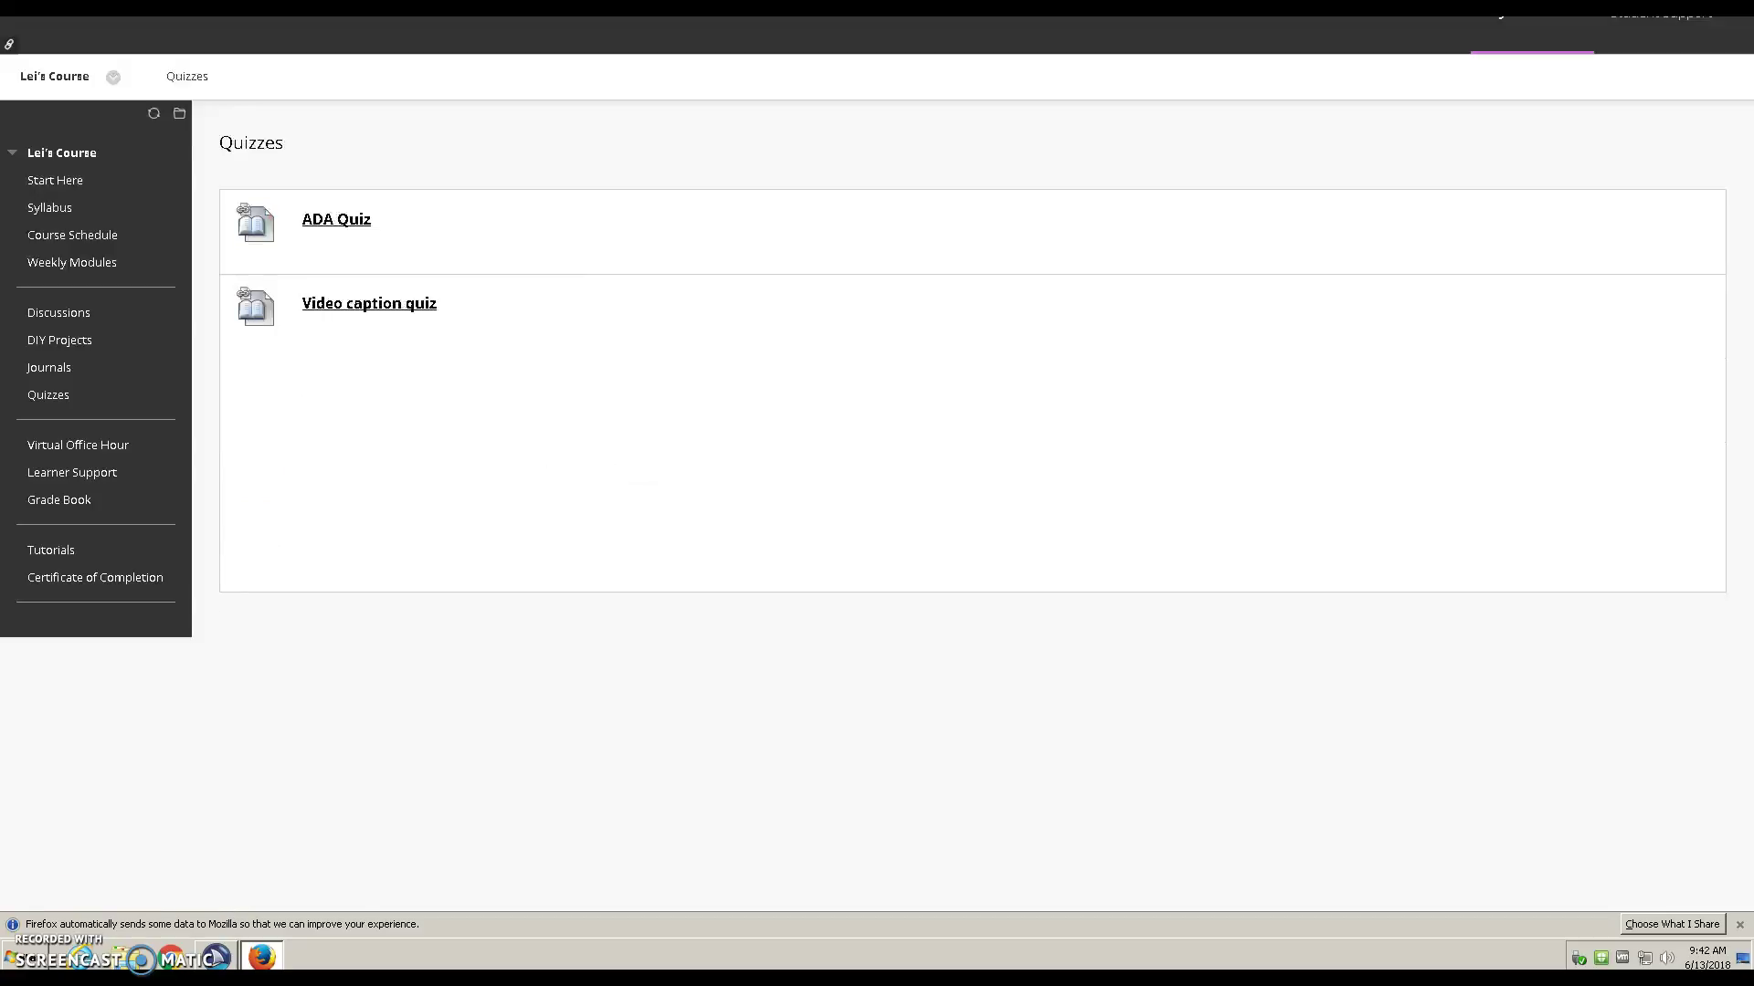
Open the ADA Quiz from the Quizzes content list, jumping to the content area through Quick Links
{"action": "key", "text": "shift+alt+l"}
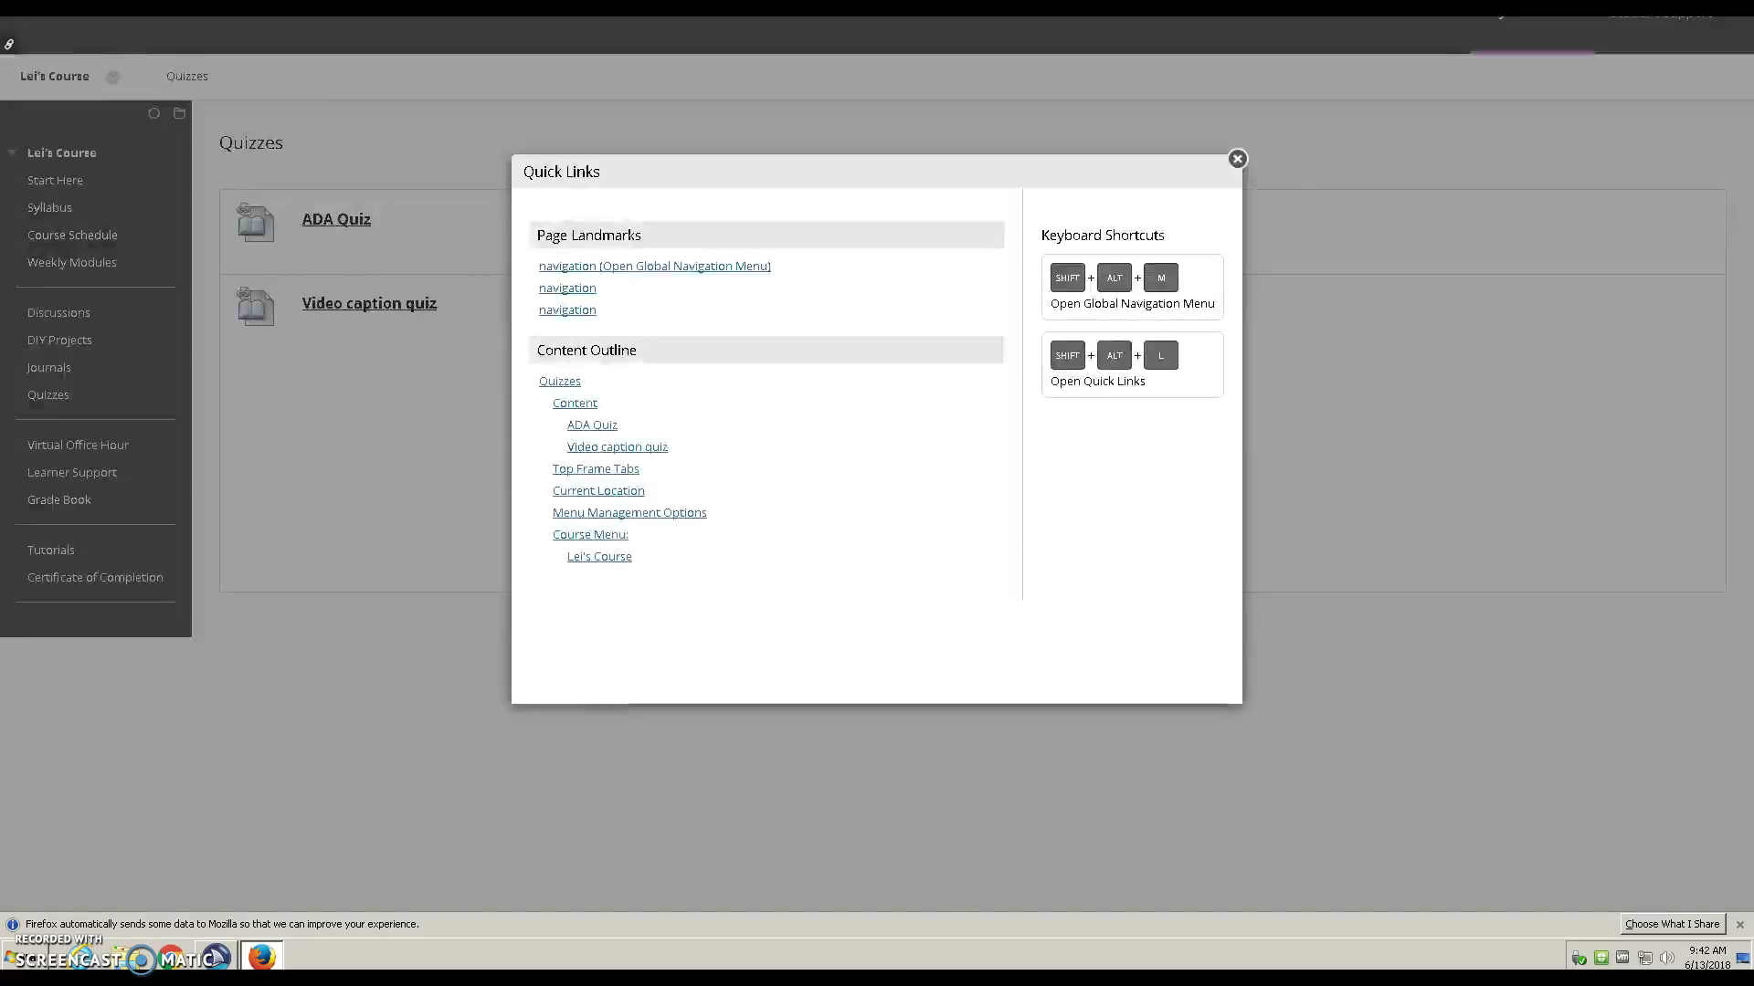
{"action": "key", "text": "Tab"}
{"action": "key", "text": "Tab"}
{"action": "key", "text": "Tab"}
{"action": "key", "text": "Tab"}
{"action": "key", "text": "Tab"}
{"action": "key", "text": "Tab"}
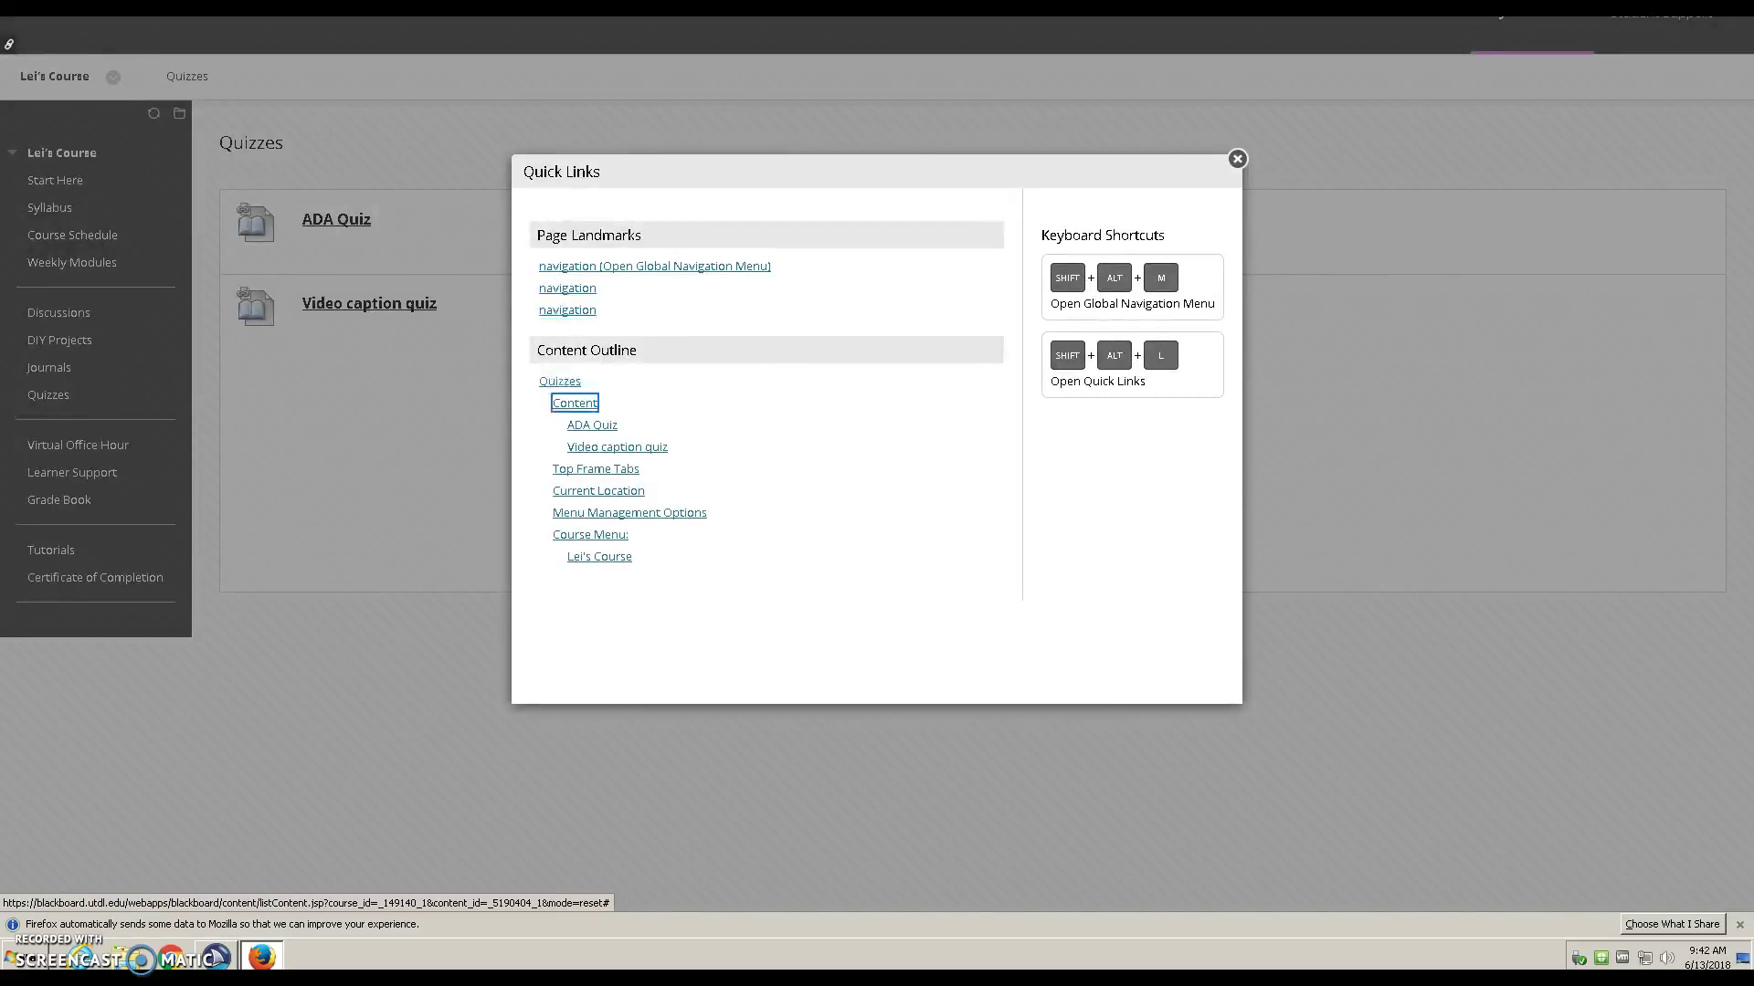
{"action": "key", "text": "Return"}
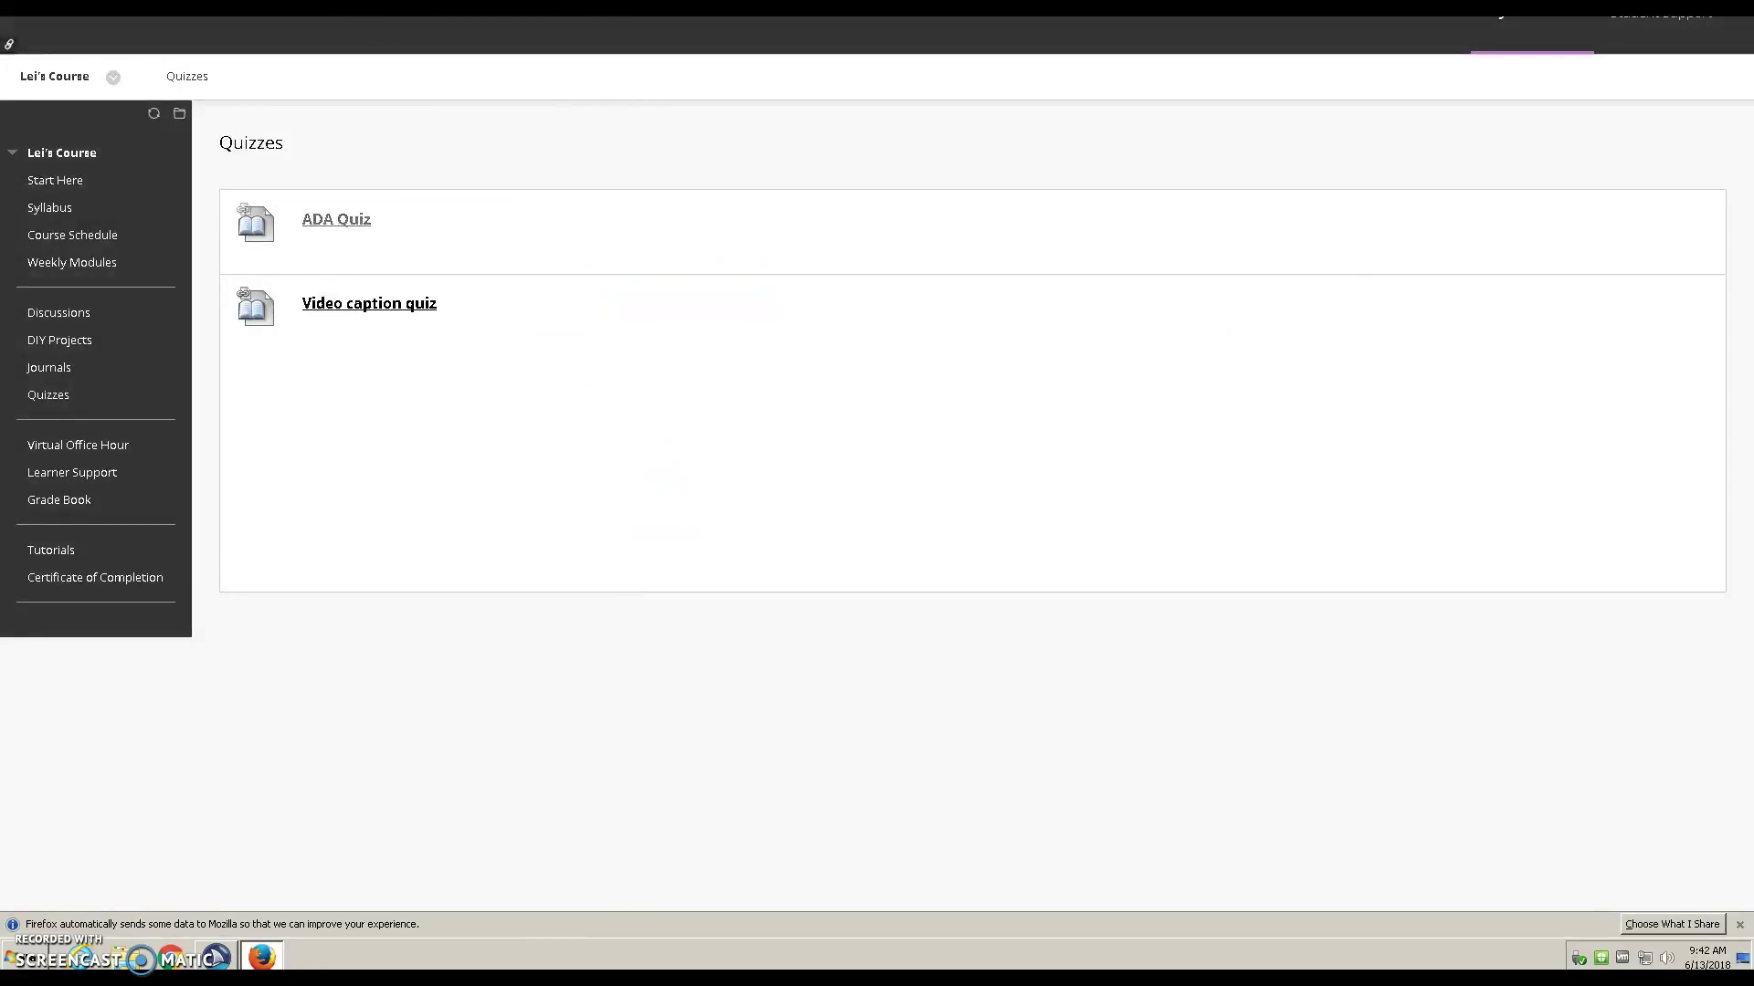
{"action": "key", "text": "Return"}
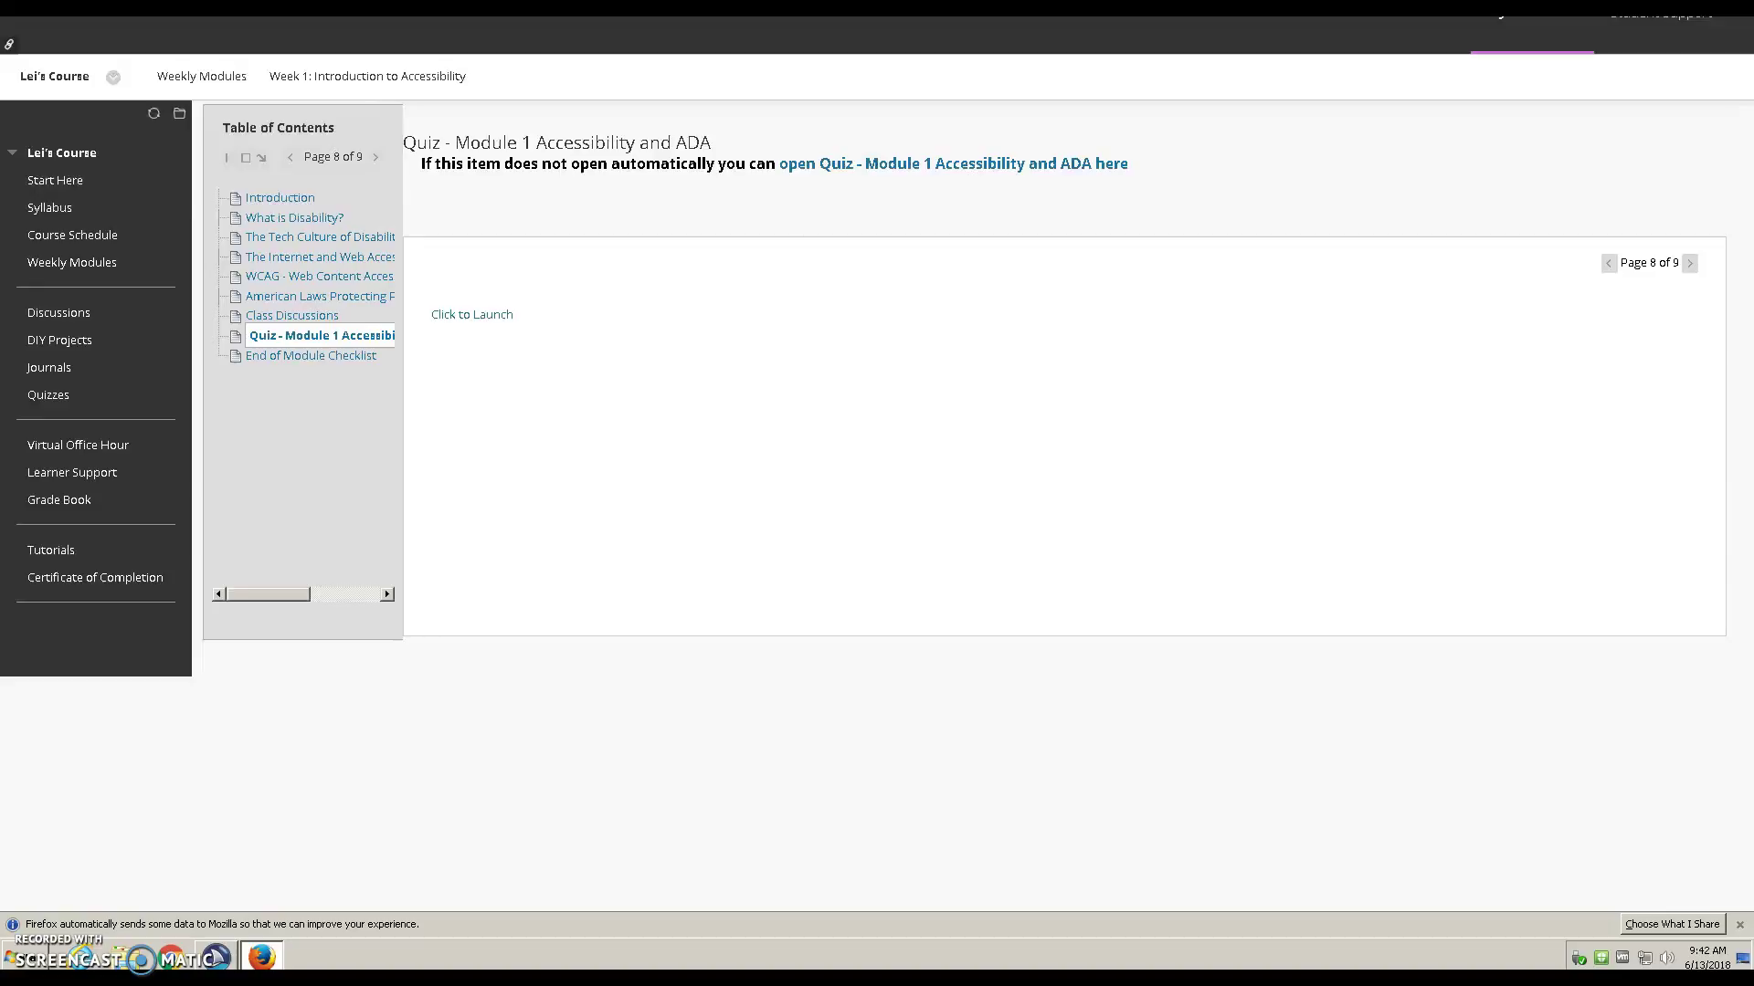
Jump to the quiz heading through Quick Links and launch Quiz - Module 1 Accessibility and ADA
{"action": "key", "text": "shift+alt+l"}
{"action": "key", "text": "Tab"}
{"action": "key", "text": "Tab"}
{"action": "key", "text": "Tab"}
{"action": "key", "text": "Tab"}
{"action": "key", "text": "Tab"}
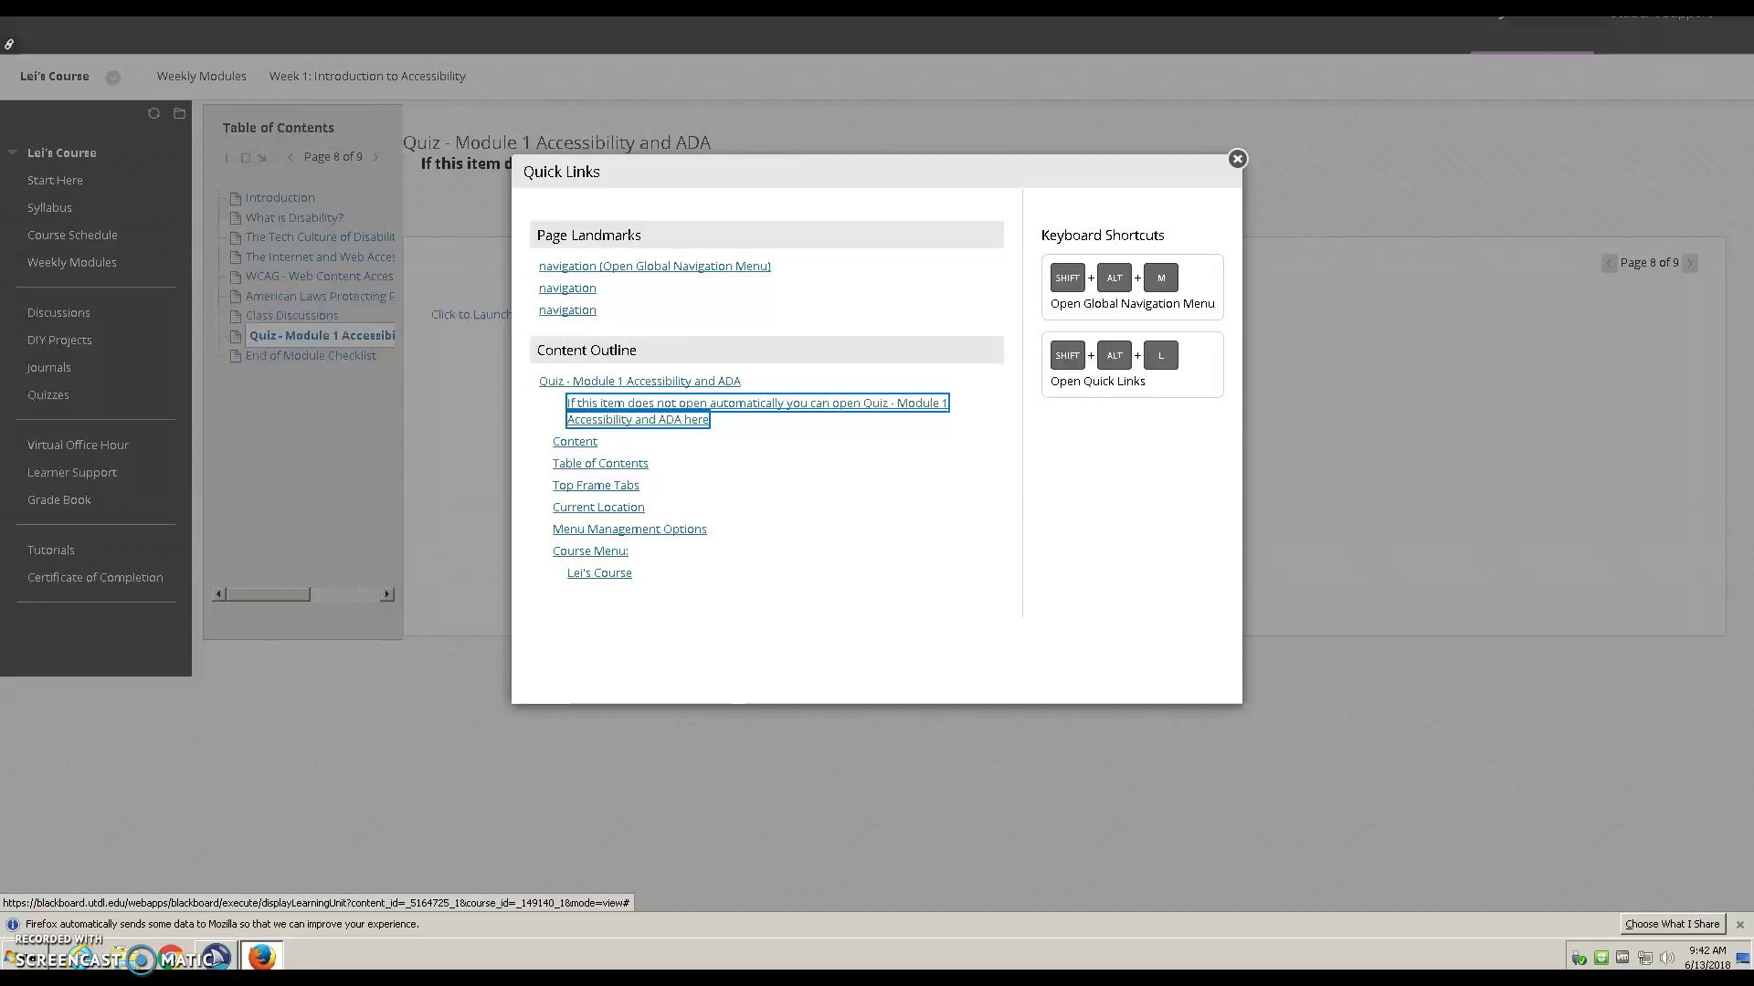
{"action": "key", "text": "shift+Tab"}
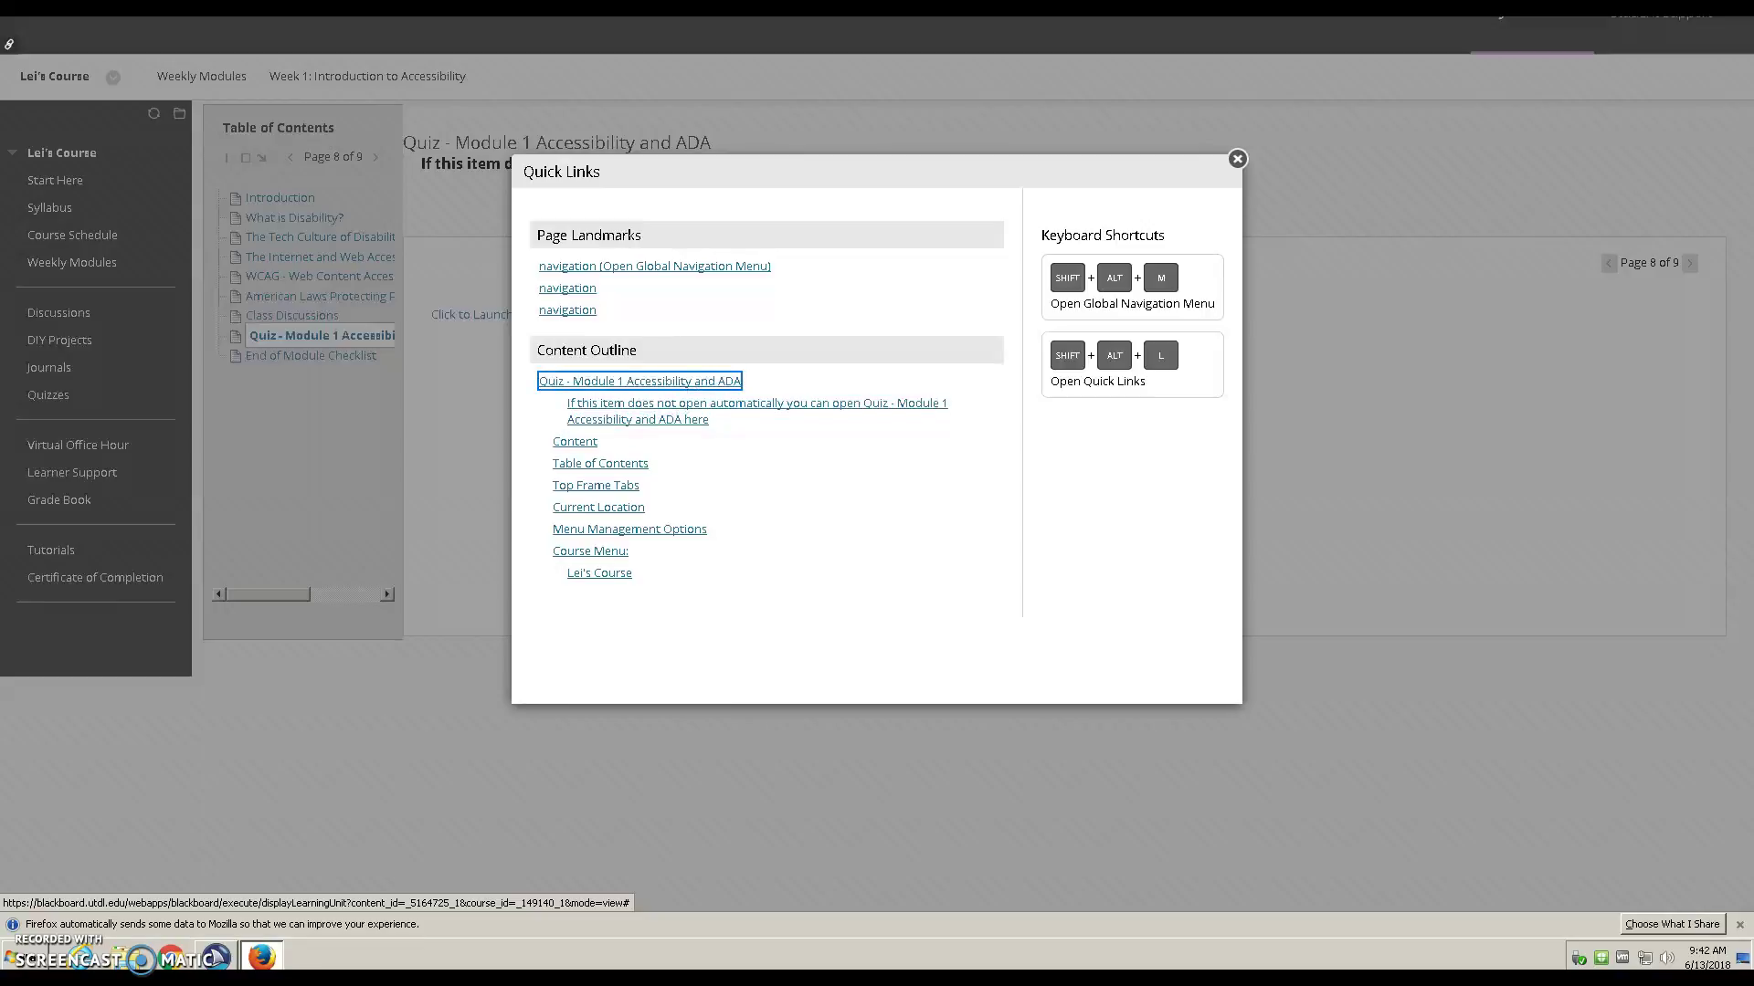
{"action": "key", "text": "Return"}
{"action": "key", "text": "Tab"}
{"action": "key", "text": "Tab"}
{"action": "key", "text": "Tab"}
{"action": "key", "text": "Tab"}
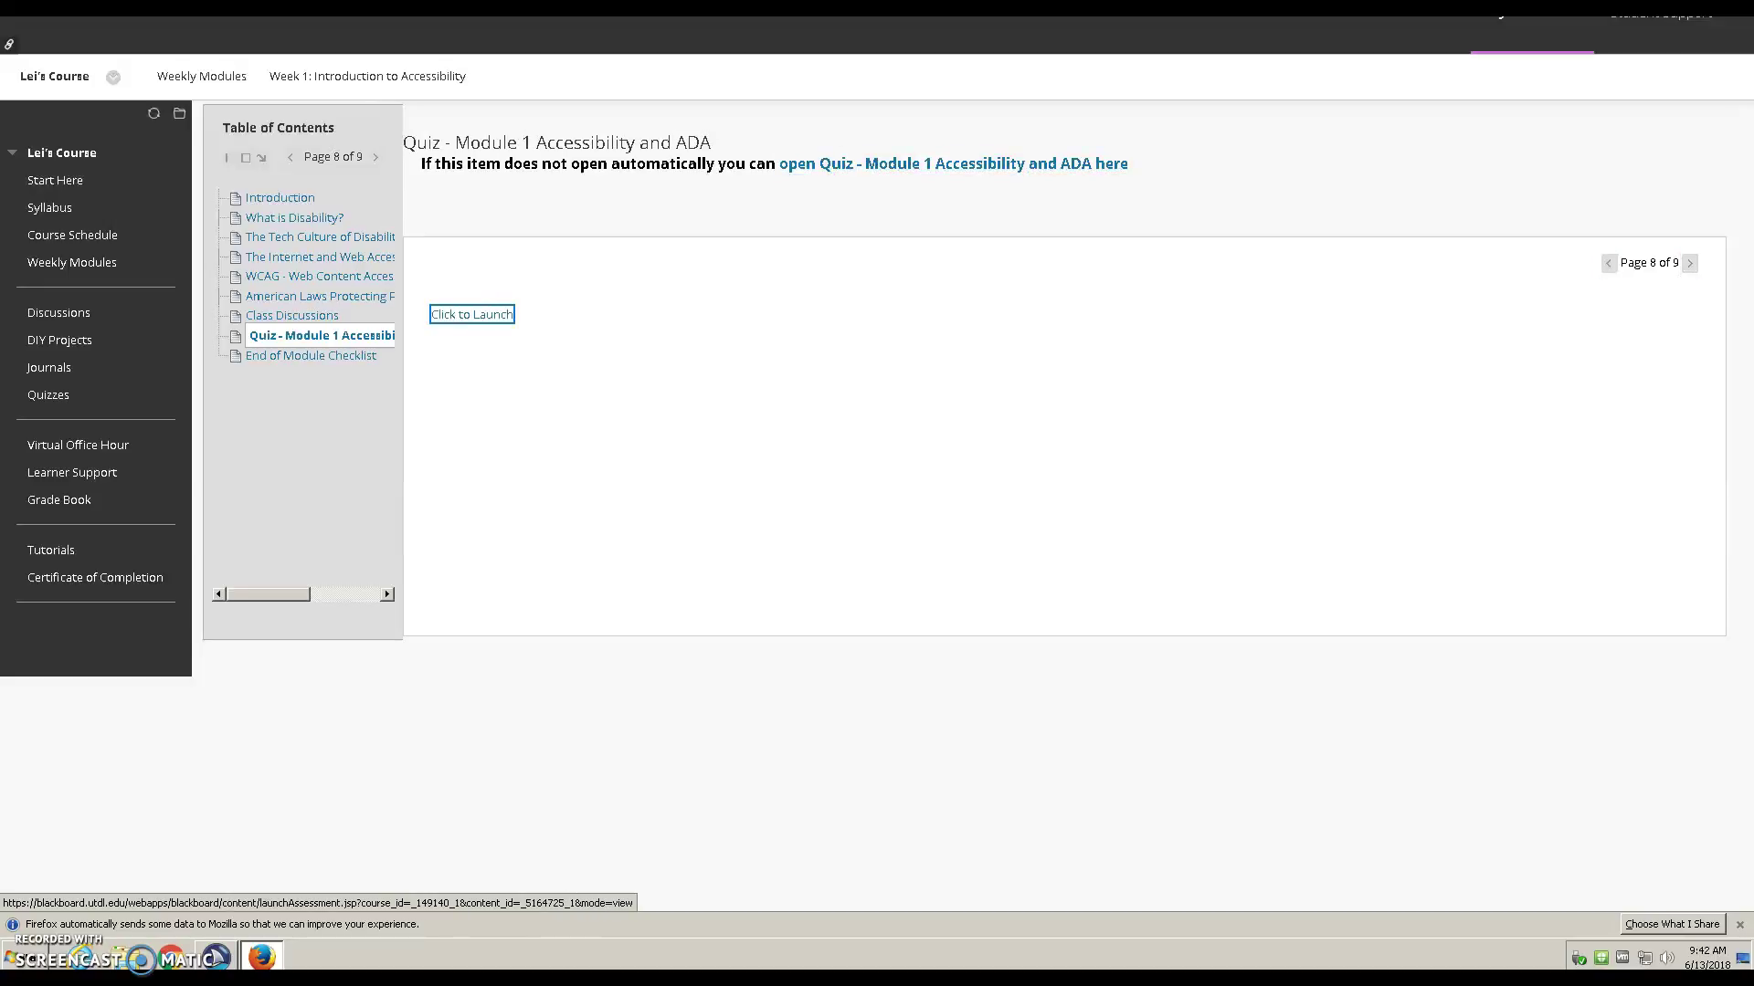
{"action": "key", "text": "Return"}
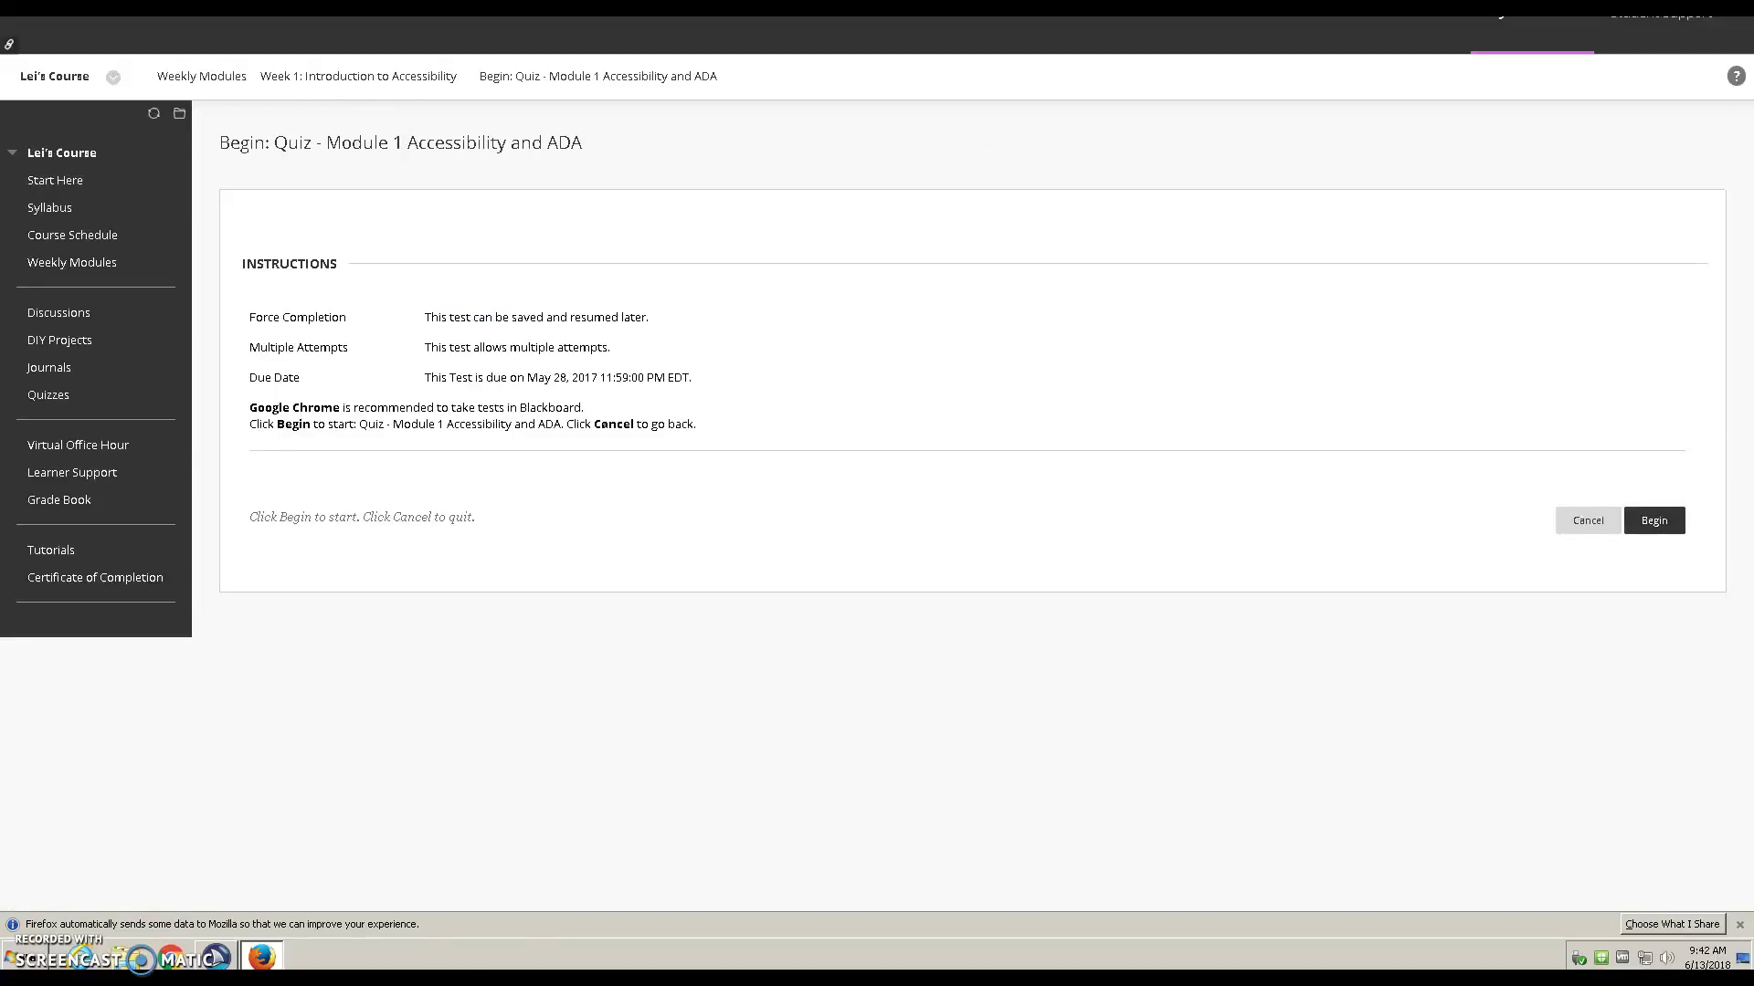
Jump to the quiz instructions page content through Quick Links and begin the quiz
{"action": "key", "text": "shift+alt+l"}
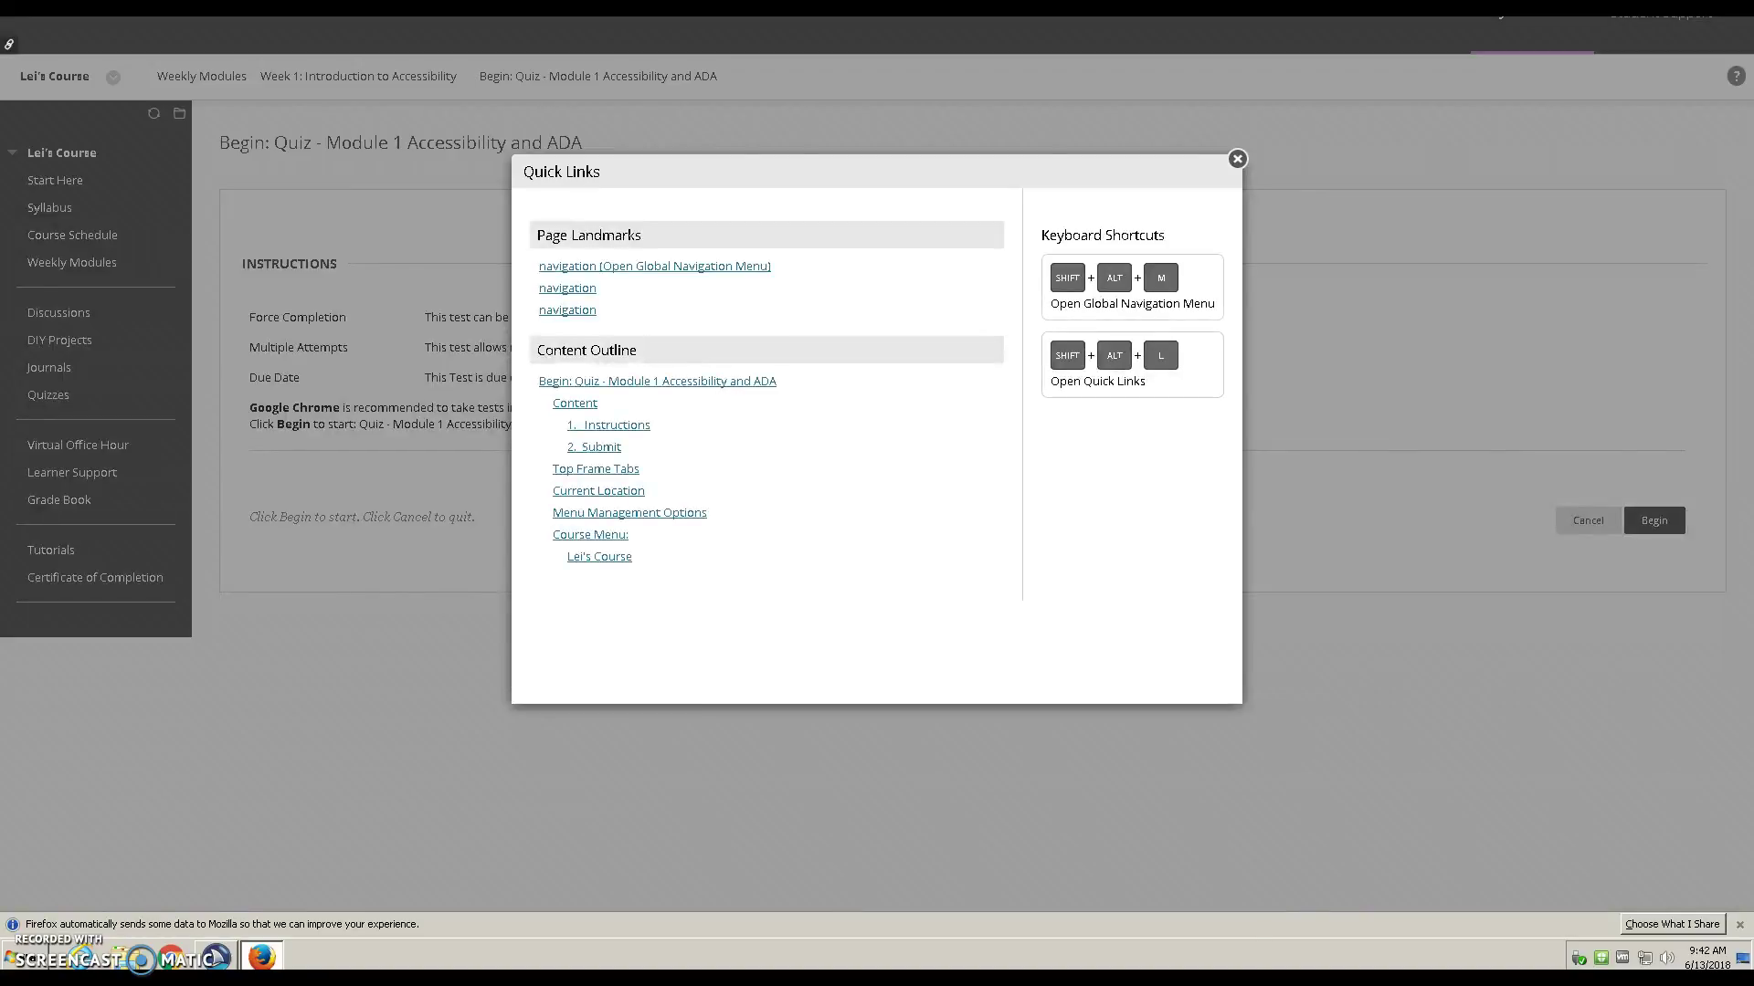
{"action": "key", "text": "Tab"}
{"action": "key", "text": "Tab"}
{"action": "key", "text": "Tab"}
{"action": "key", "text": "Return"}
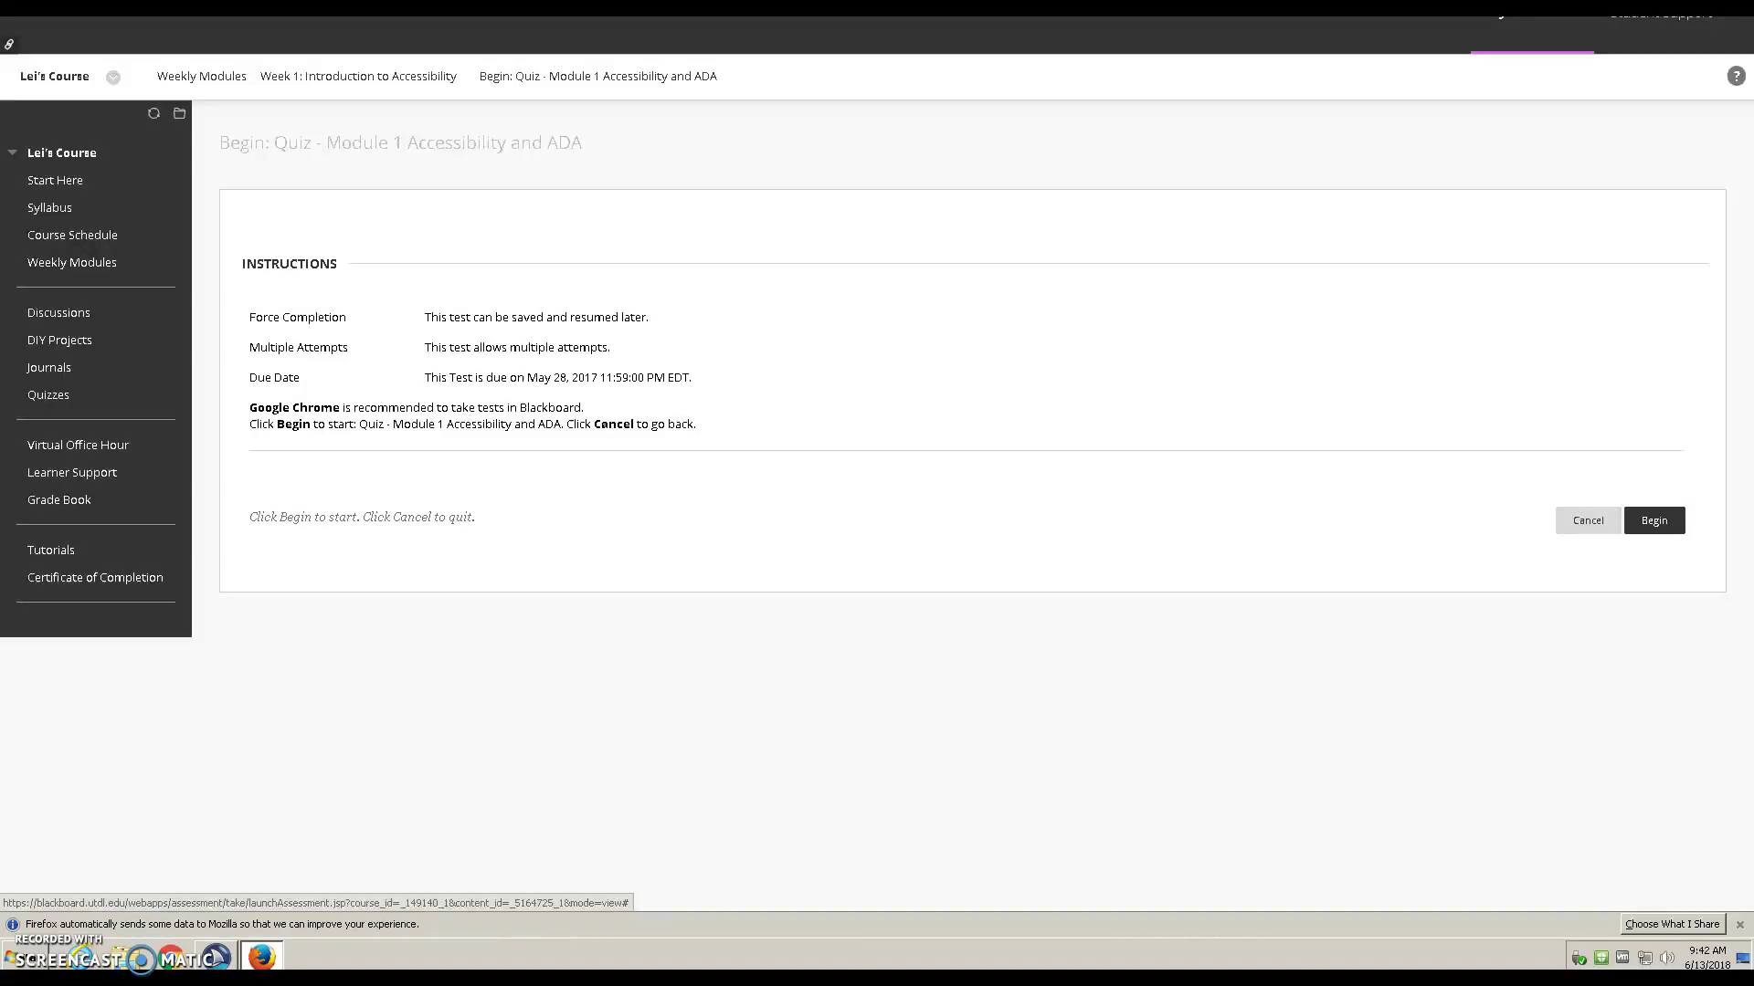
{"action": "key", "text": "Tab"}
{"action": "key", "text": "Tab"}
{"action": "key", "text": "Return"}
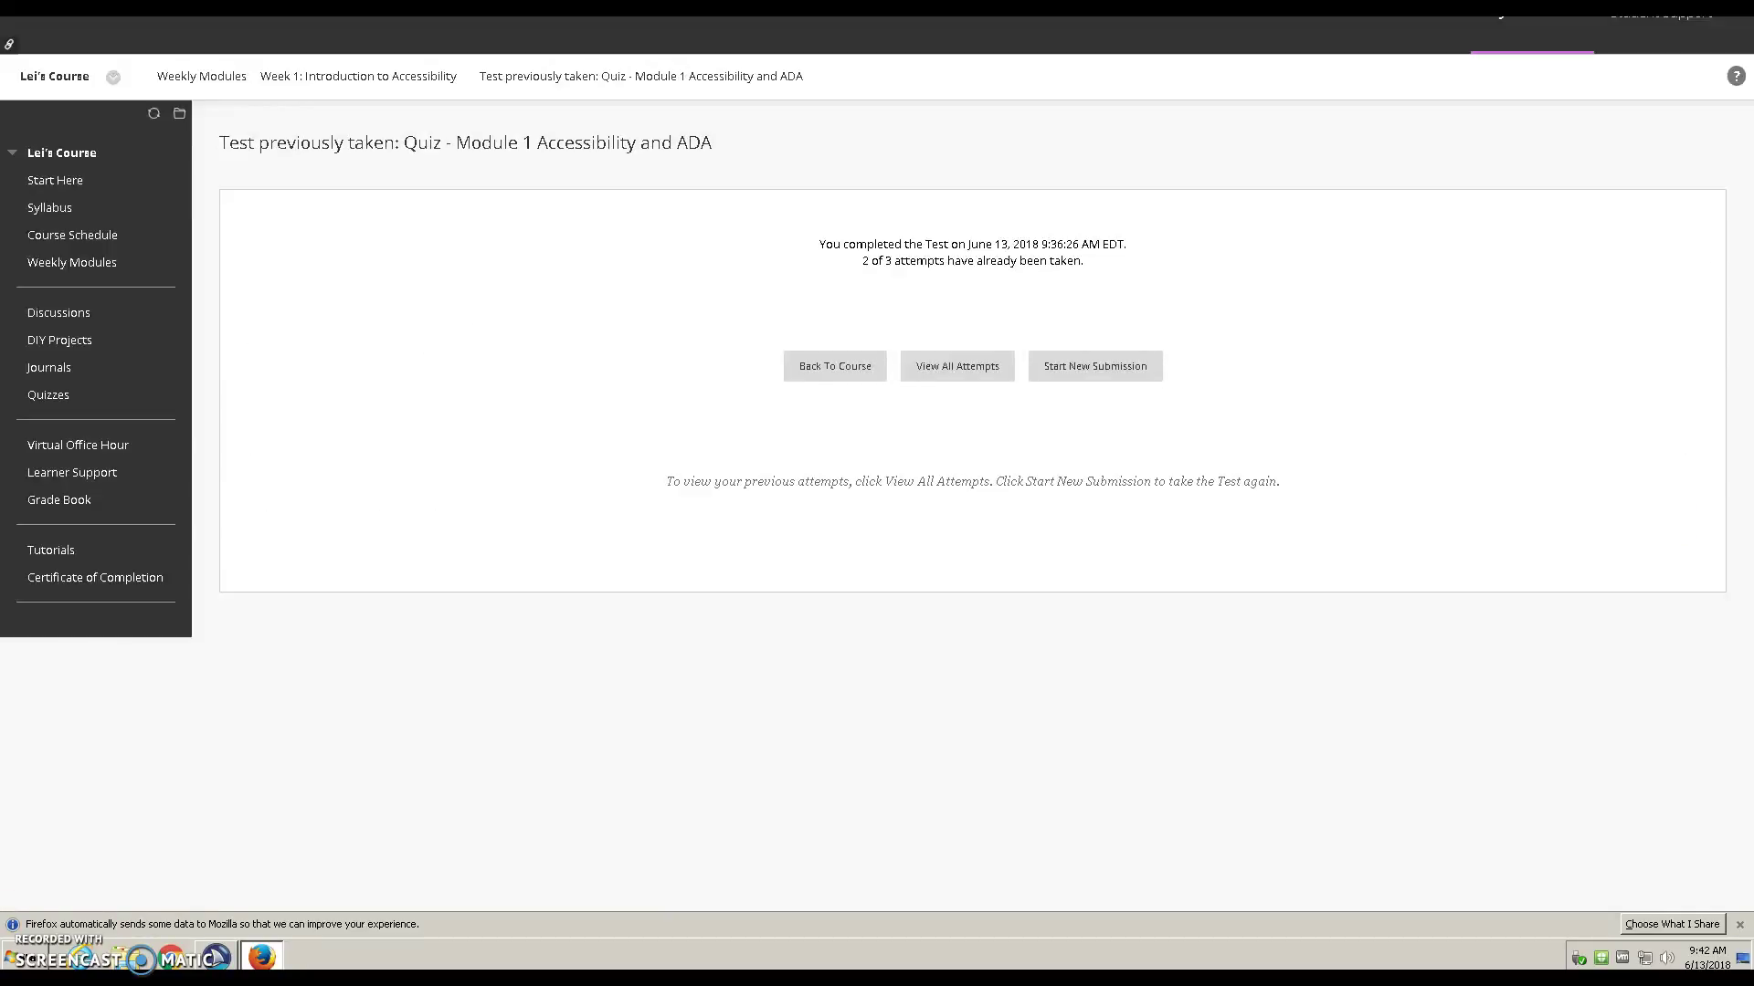
Jump to the previously-taken test heading through Quick Links and start a new submission
{"action": "key", "text": "shift+alt+l"}
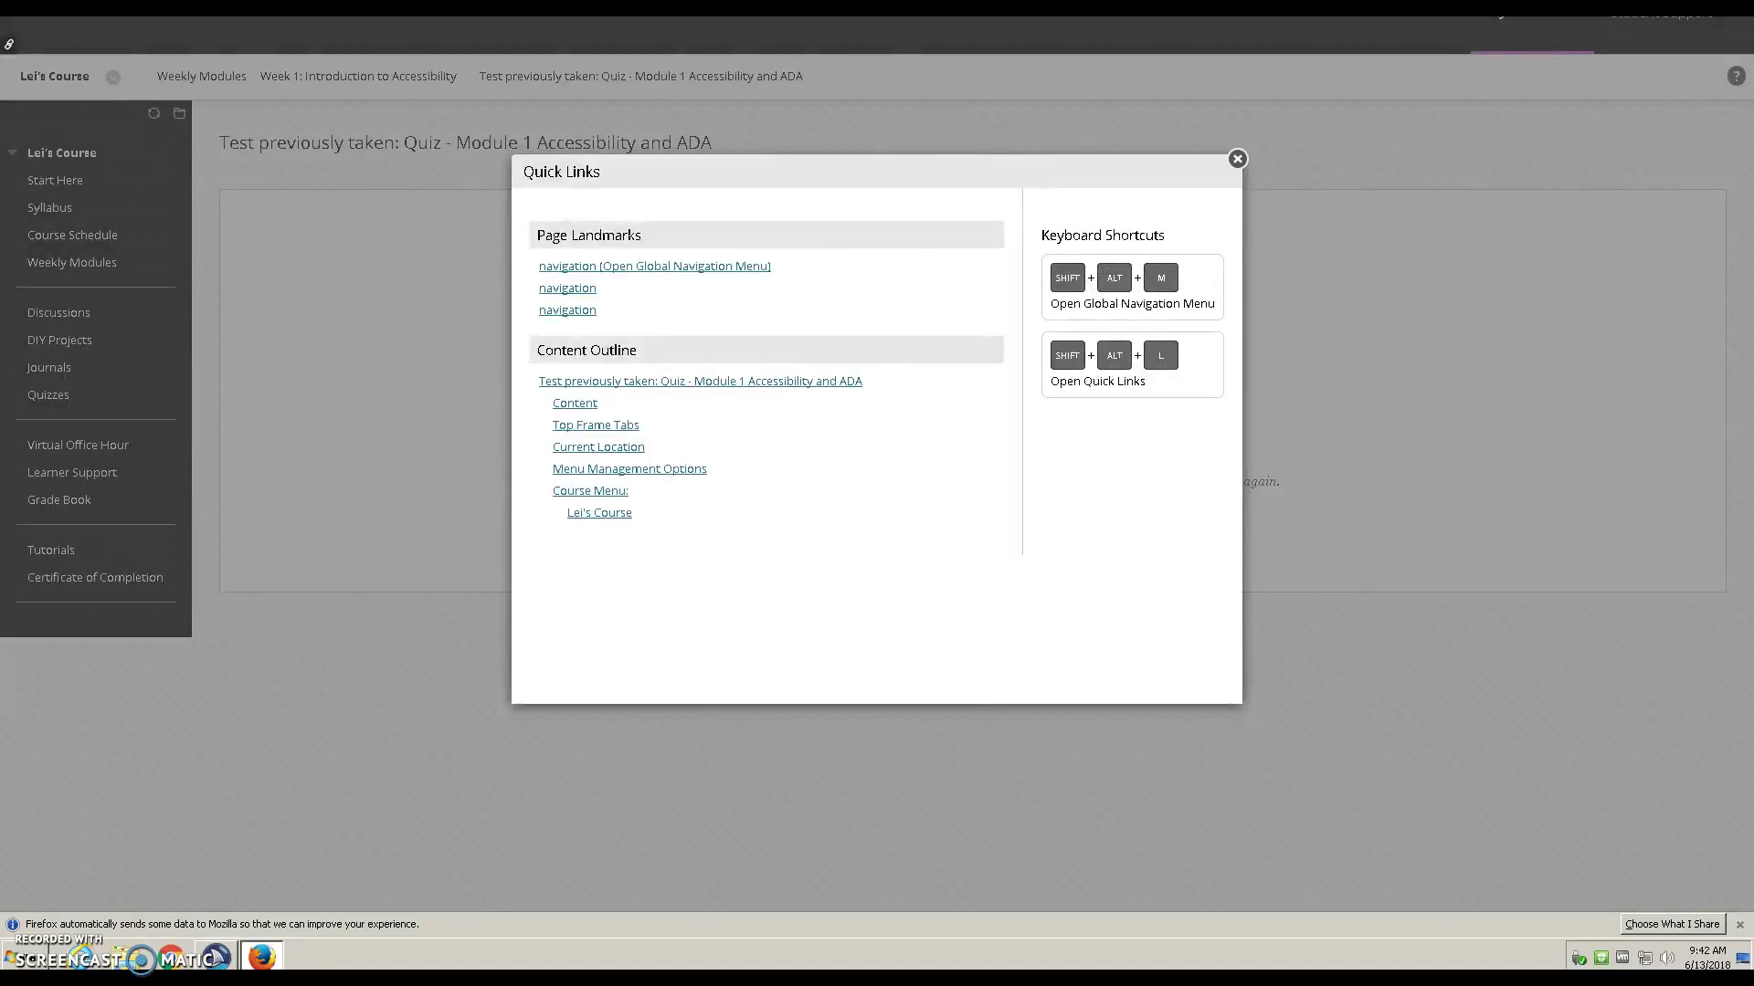
{"action": "key", "text": "Tab"}
{"action": "key", "text": "Tab"}
{"action": "key", "text": "Tab"}
{"action": "key", "text": "Tab"}
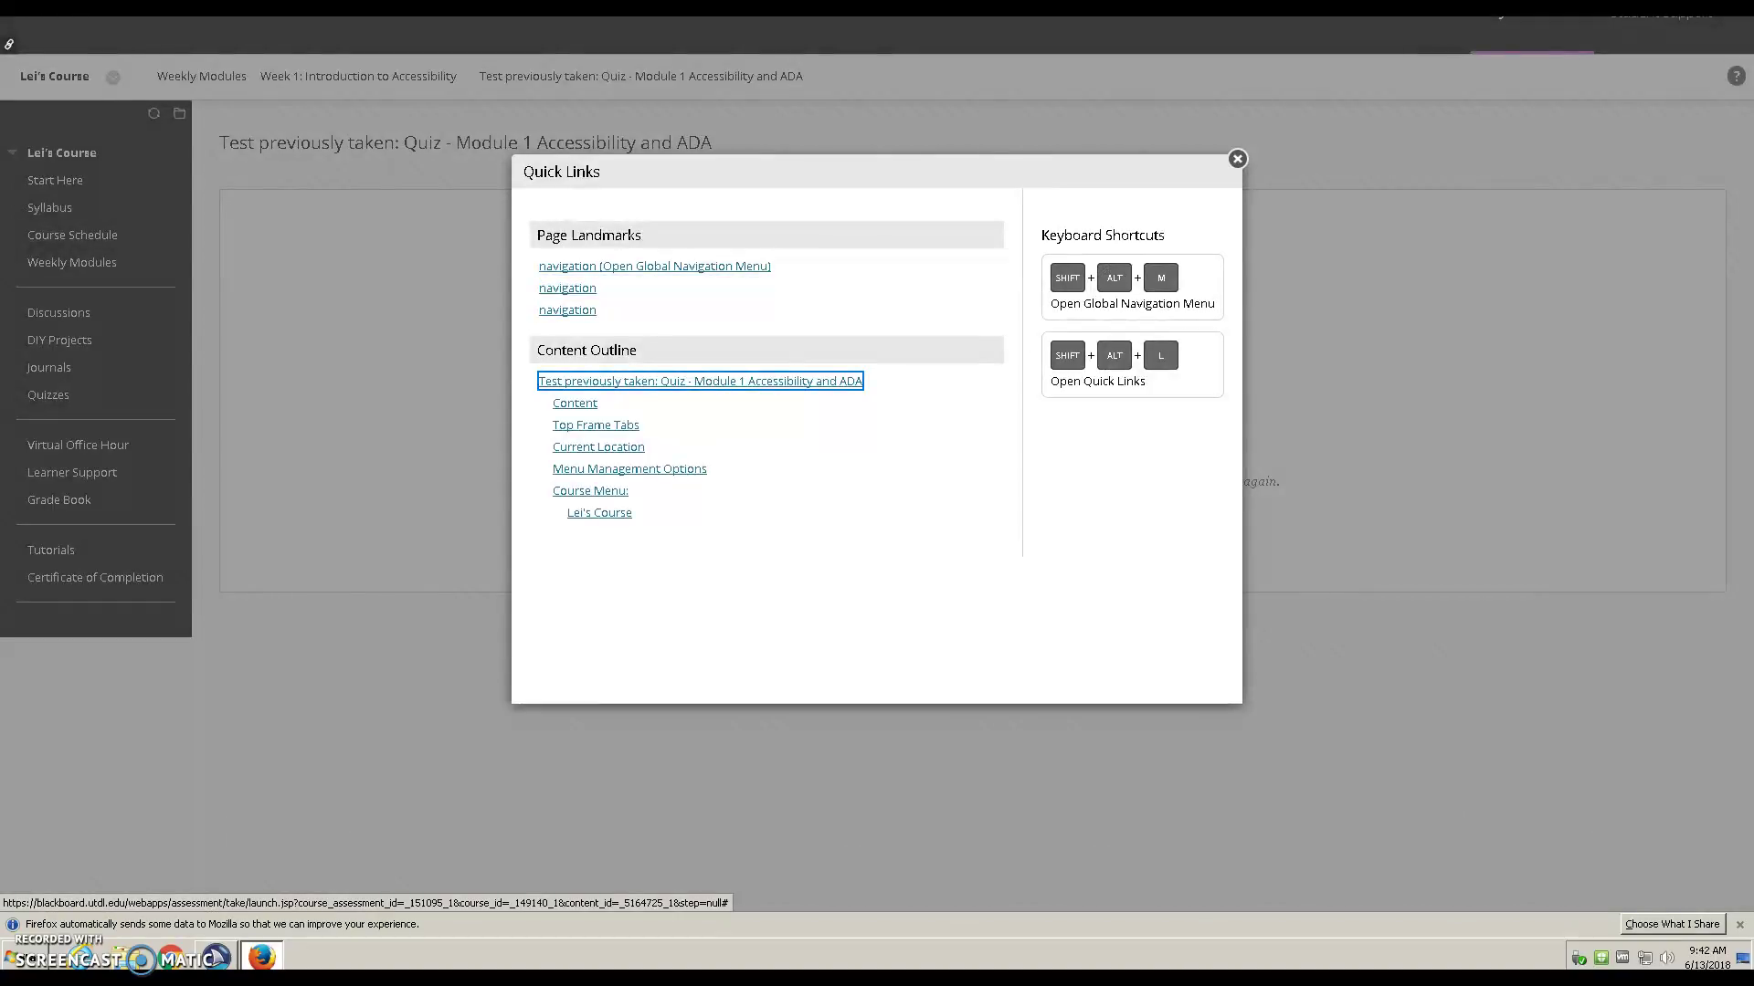
{"action": "key", "text": "Return"}
{"action": "key", "text": "Tab"}
{"action": "key", "text": "Tab"}
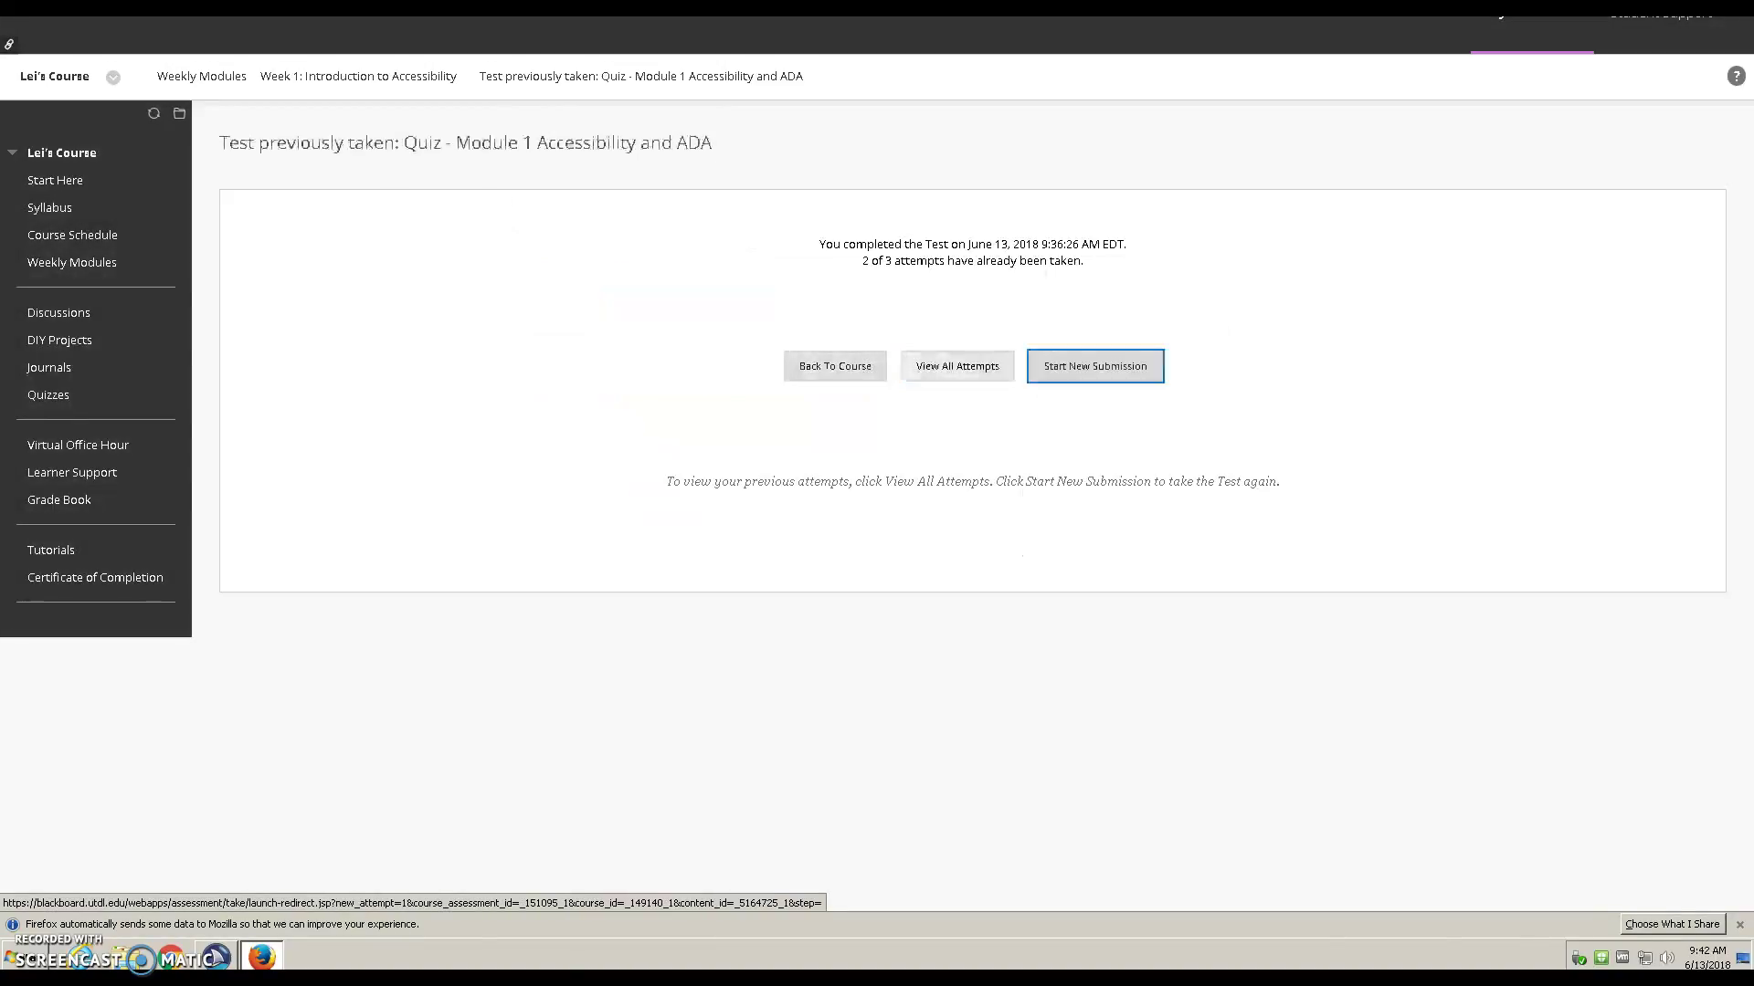
{"action": "key", "text": "Tab"}
{"action": "key", "text": "Return"}
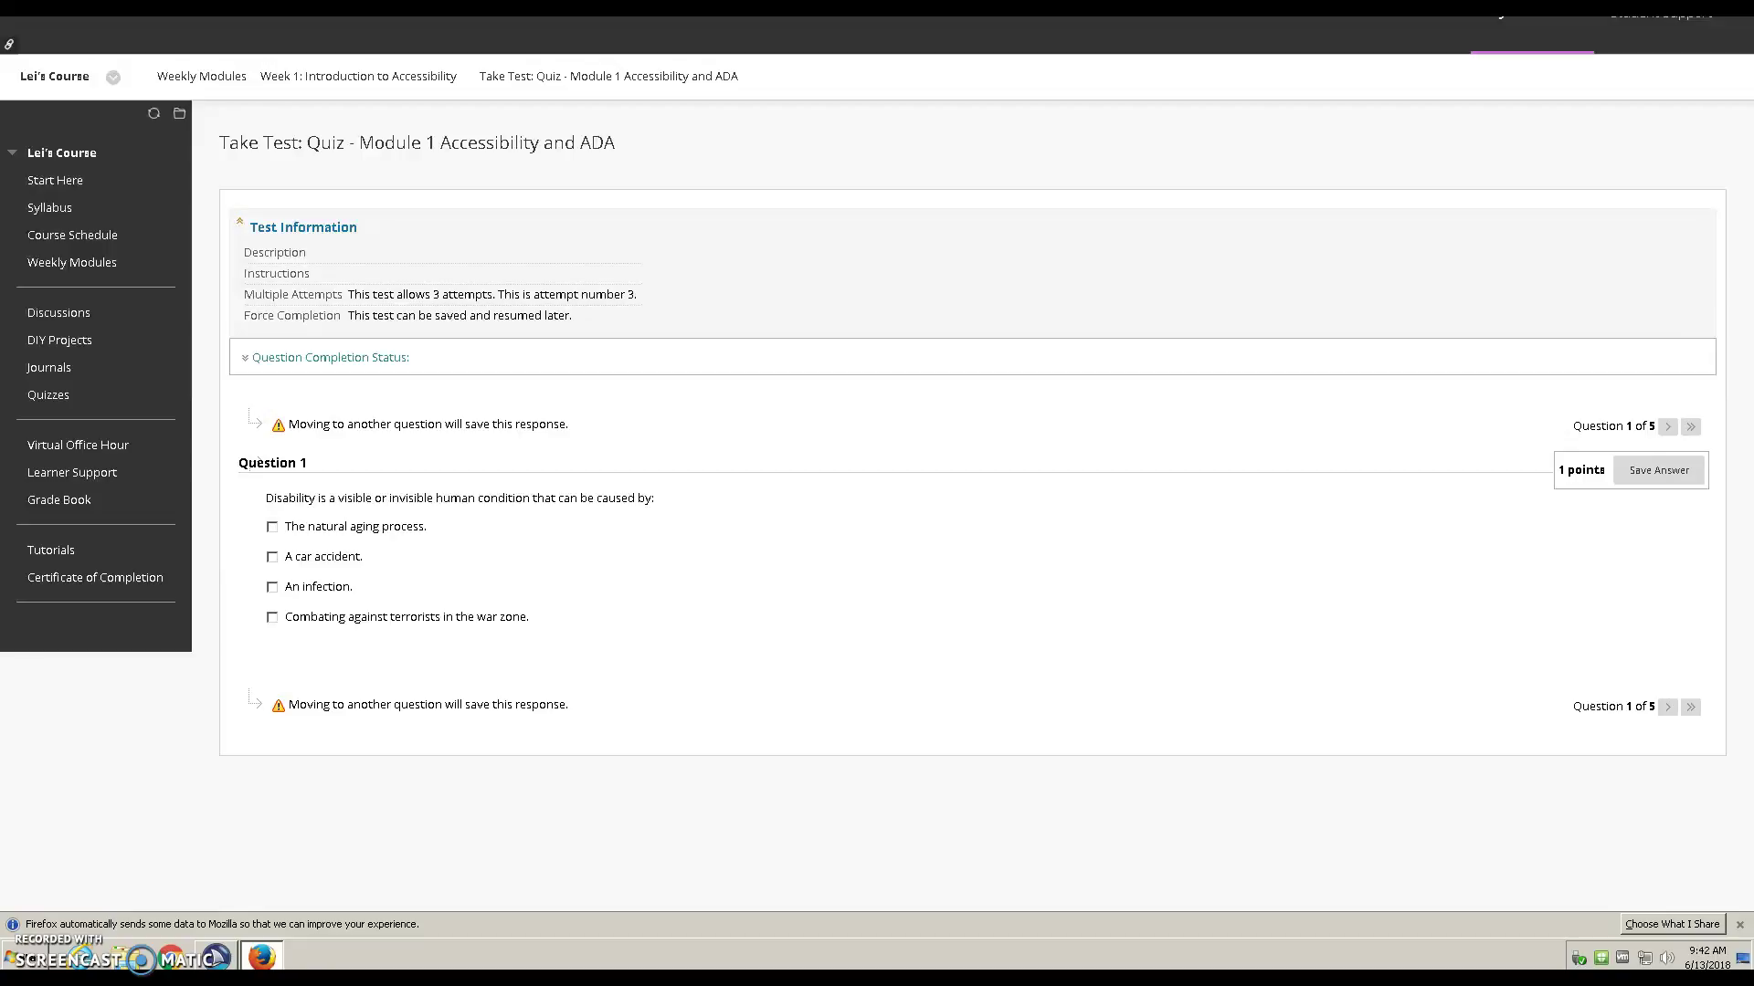
Jump to Question 1 of the test through the Quick Links content outline
{"action": "key", "text": "shift+alt+l"}
{"action": "key", "text": "Tab"}
{"action": "key", "text": "Tab"}
{"action": "key", "text": "Tab"}
{"action": "key", "text": "Tab"}
{"action": "key", "text": "Tab"}
{"action": "key", "text": "Tab"}
{"action": "key", "text": "Tab"}
{"action": "key", "text": "Tab"}
{"action": "key", "text": "Tab"}
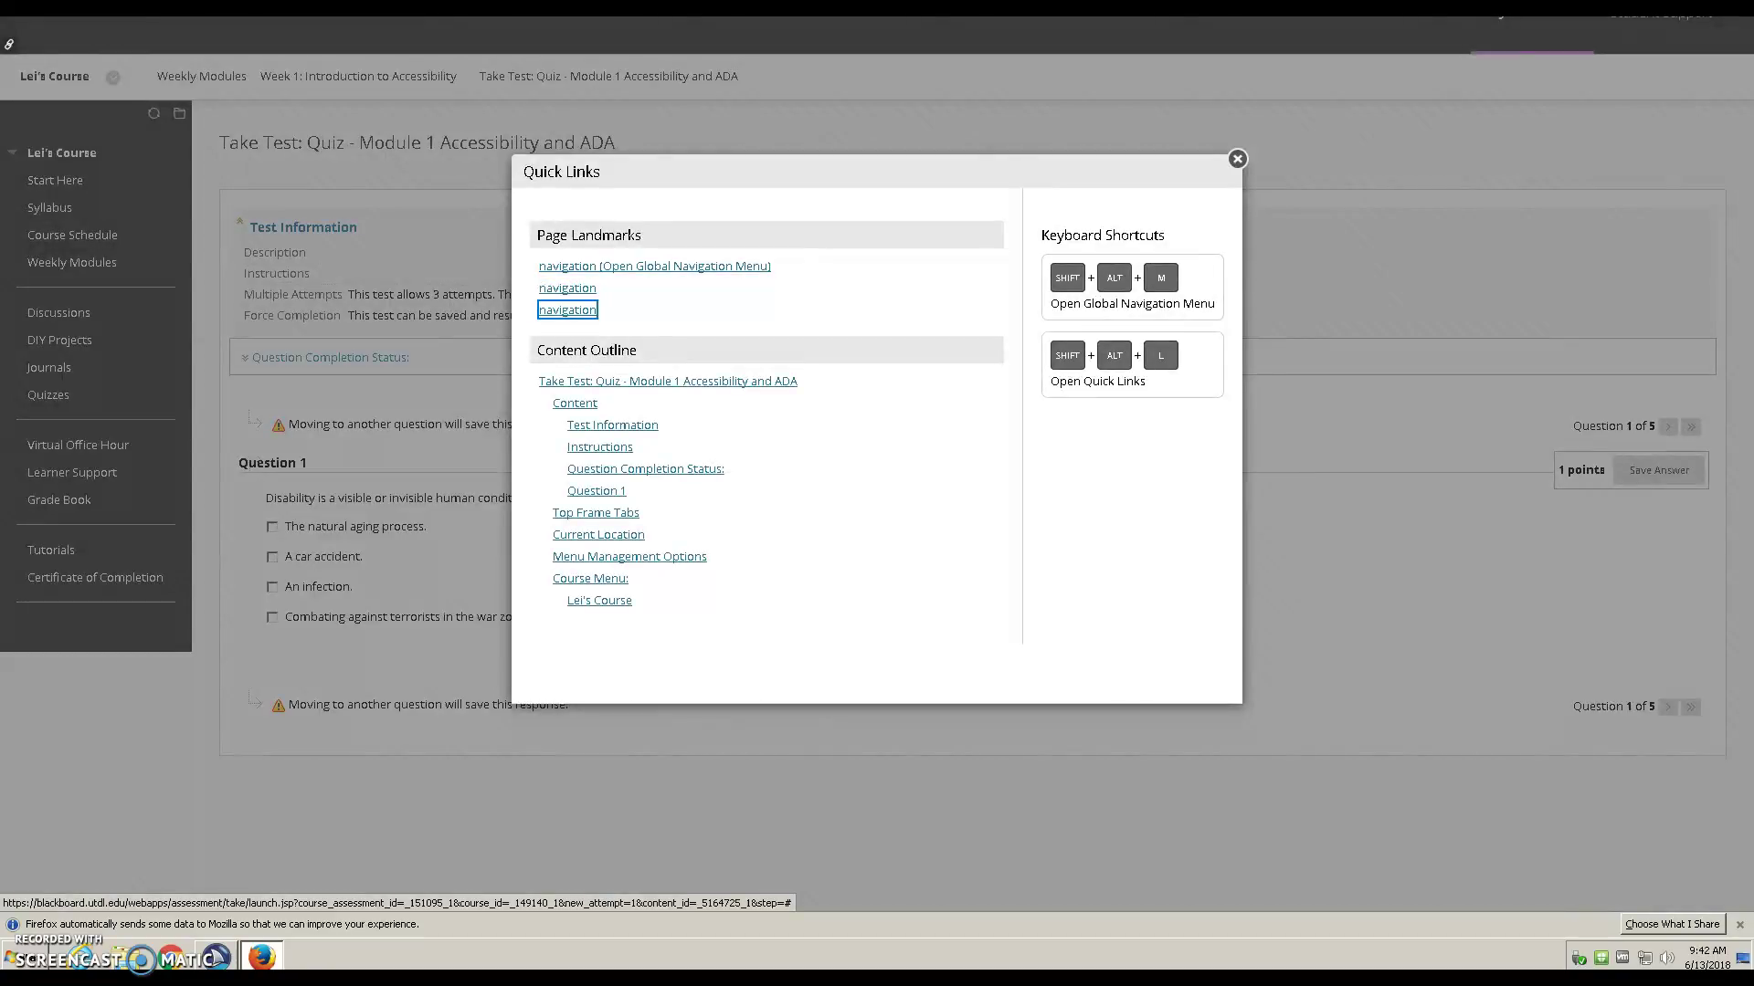
{"action": "key", "text": "Return"}
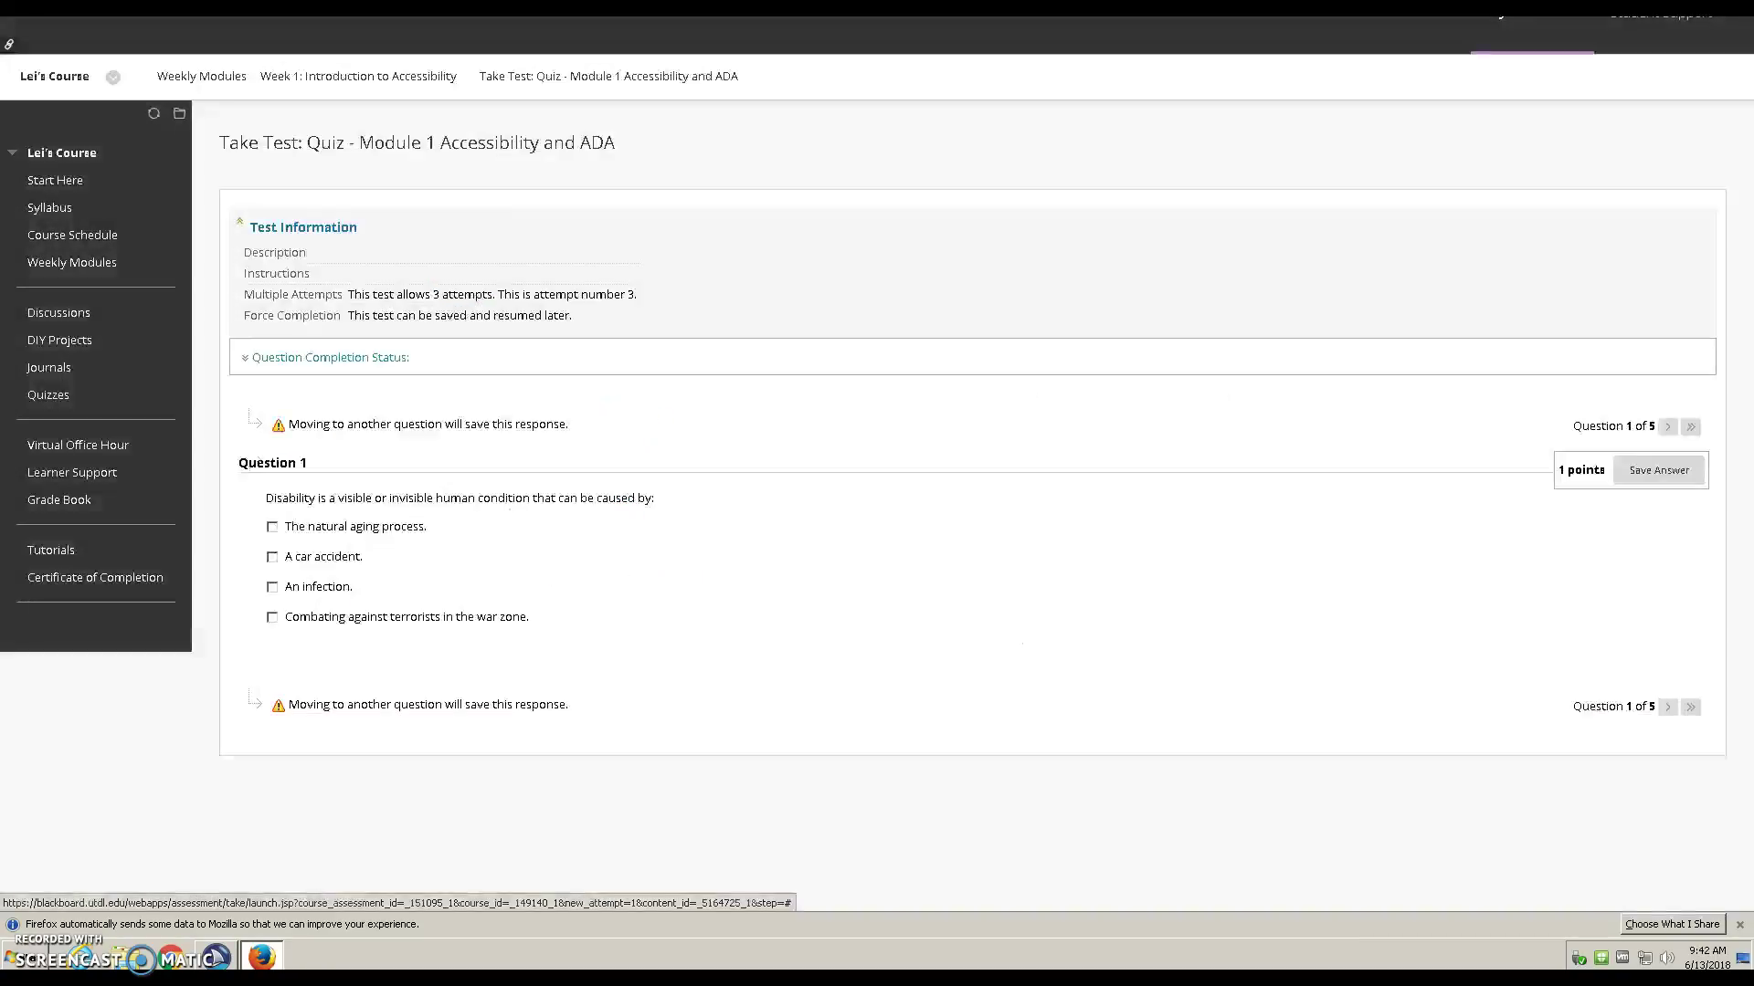
Check all four causes of disability in Question 1 and go on to Question 2
{"action": "key", "text": "Tab"}
{"action": "key", "text": "space"}
{"action": "key", "text": "Tab"}
{"action": "key", "text": "space"}
{"action": "key", "text": "Tab"}
{"action": "key", "text": "Tab"}
{"action": "key", "text": "space"}
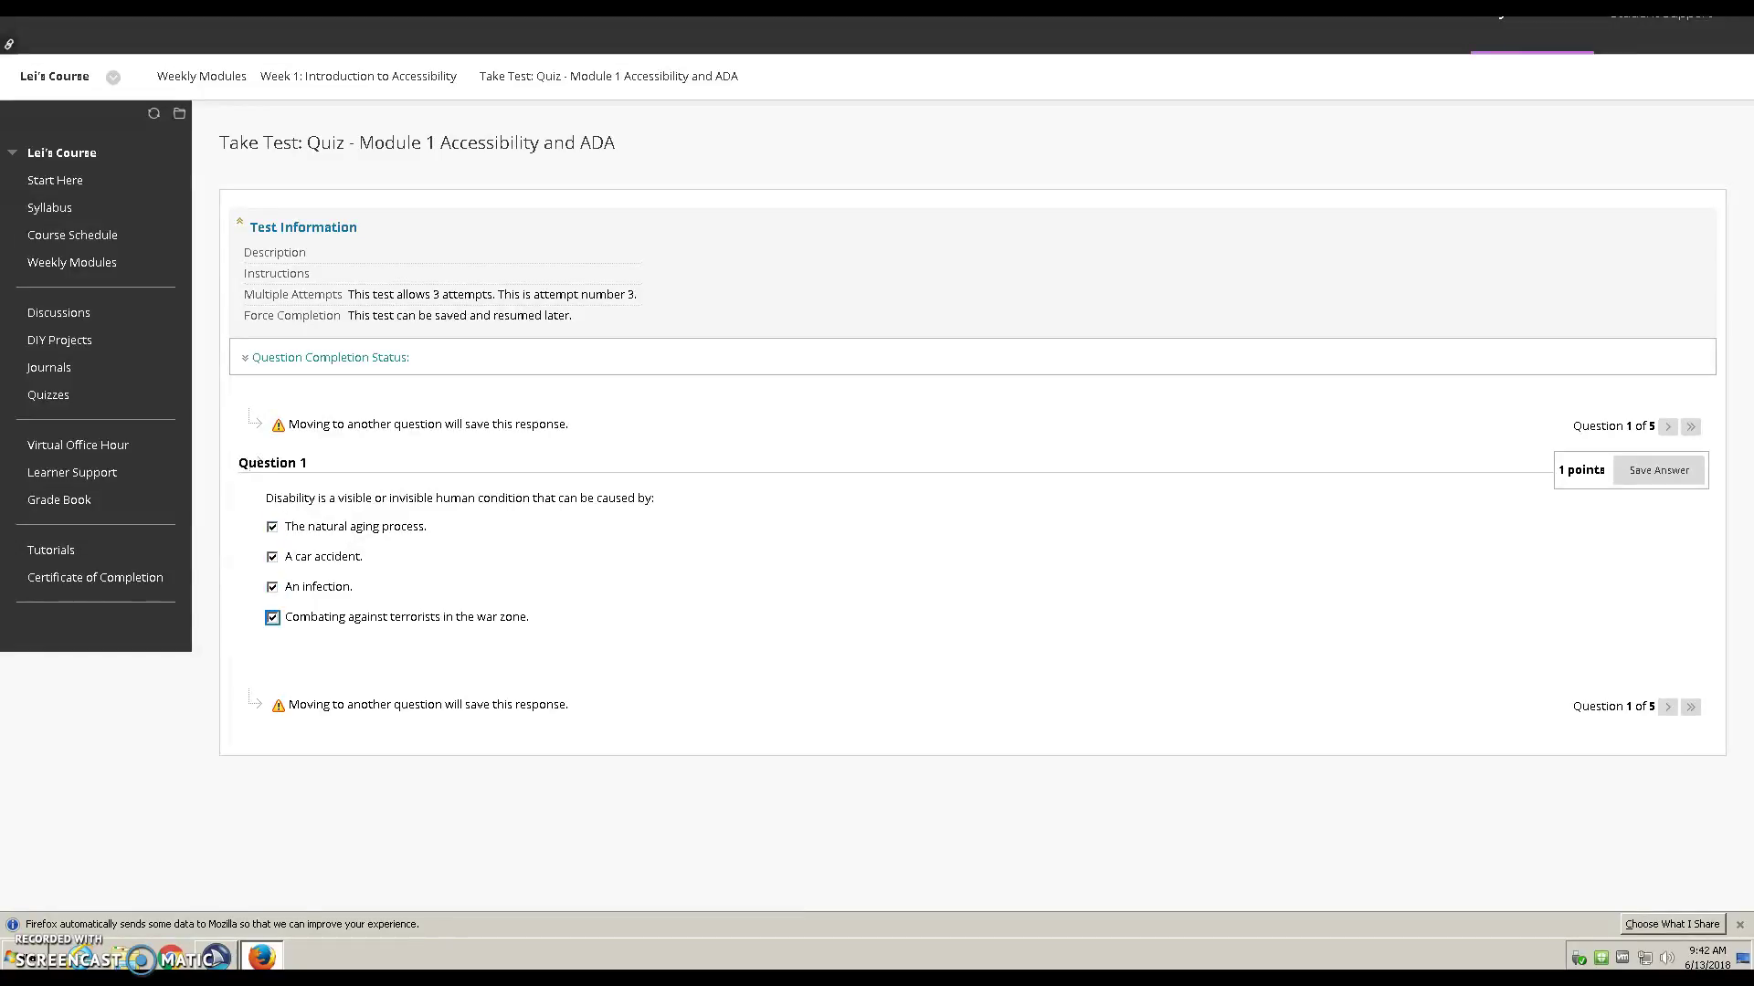
{"action": "key", "text": "Tab"}
{"action": "key", "text": "Tab"}
{"action": "key", "text": "shift+Tab"}
{"action": "key", "text": "Return"}
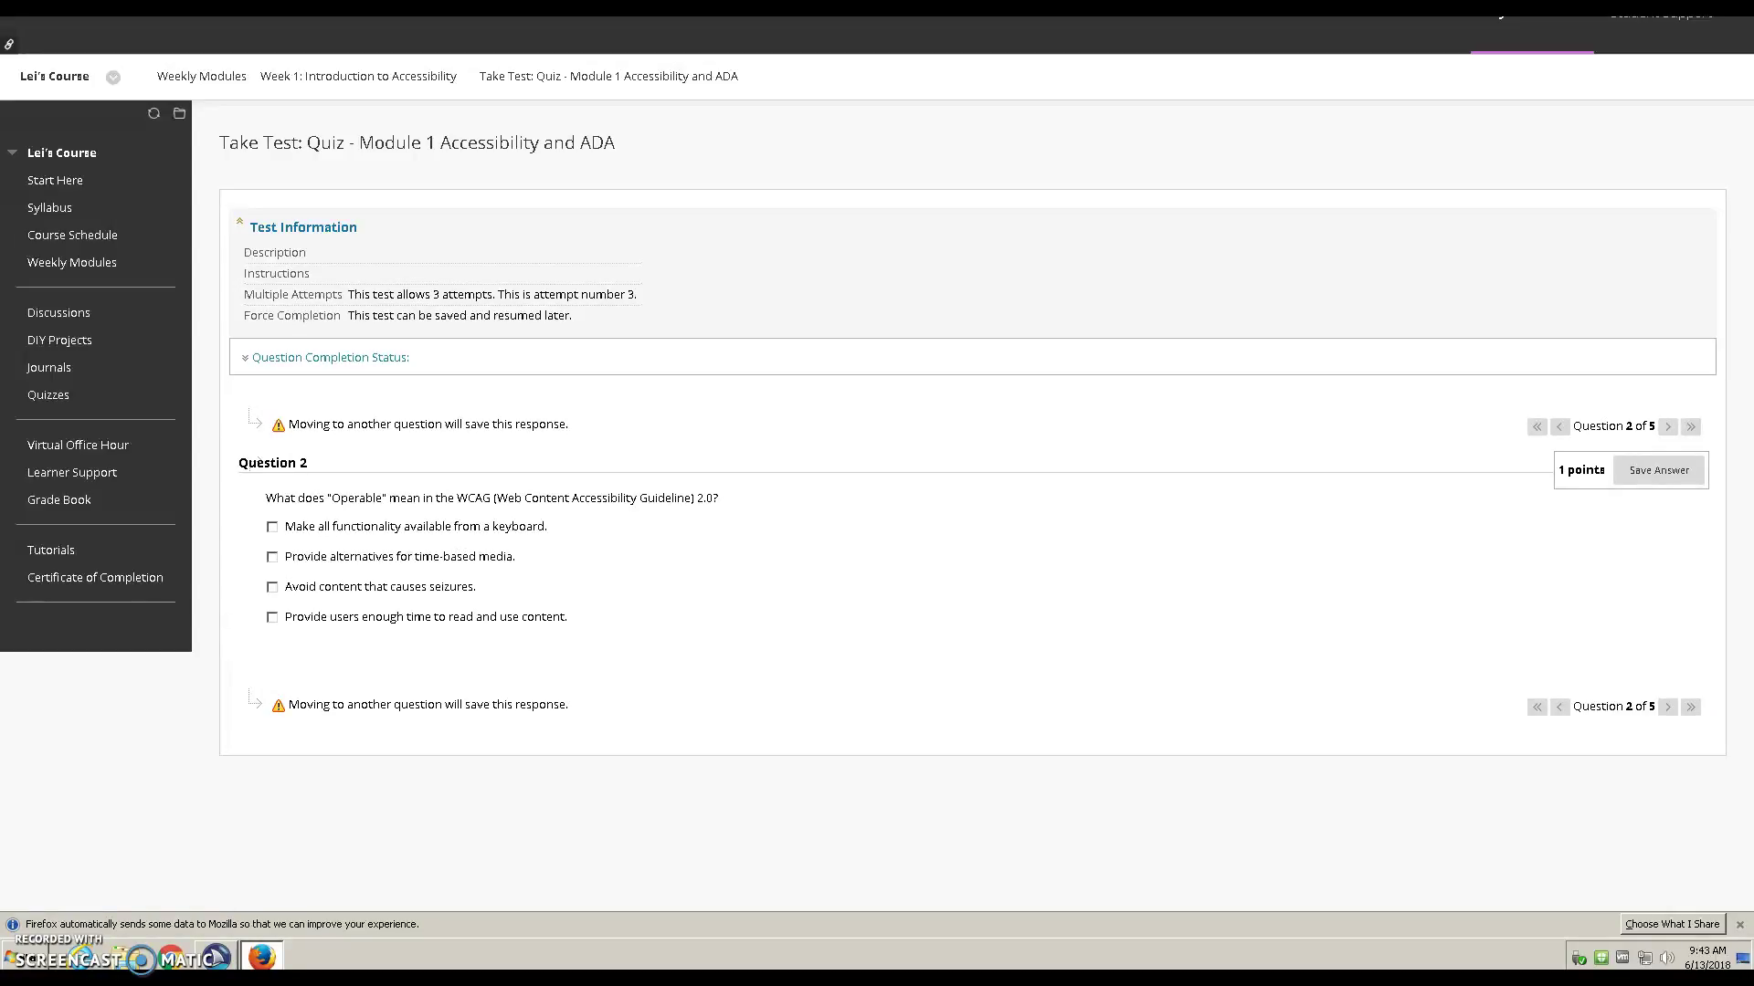
Jump to Question 2 of the test through the Quick Links content outline
{"action": "key", "text": "shift+alt+l"}
{"action": "key", "text": "Tab"}
{"action": "key", "text": "Tab"}
{"action": "key", "text": "Tab"}
{"action": "key", "text": "Tab"}
{"action": "key", "text": "Tab"}
{"action": "key", "text": "Tab"}
{"action": "key", "text": "Tab"}
{"action": "key", "text": "Tab"}
{"action": "key", "text": "Tab"}
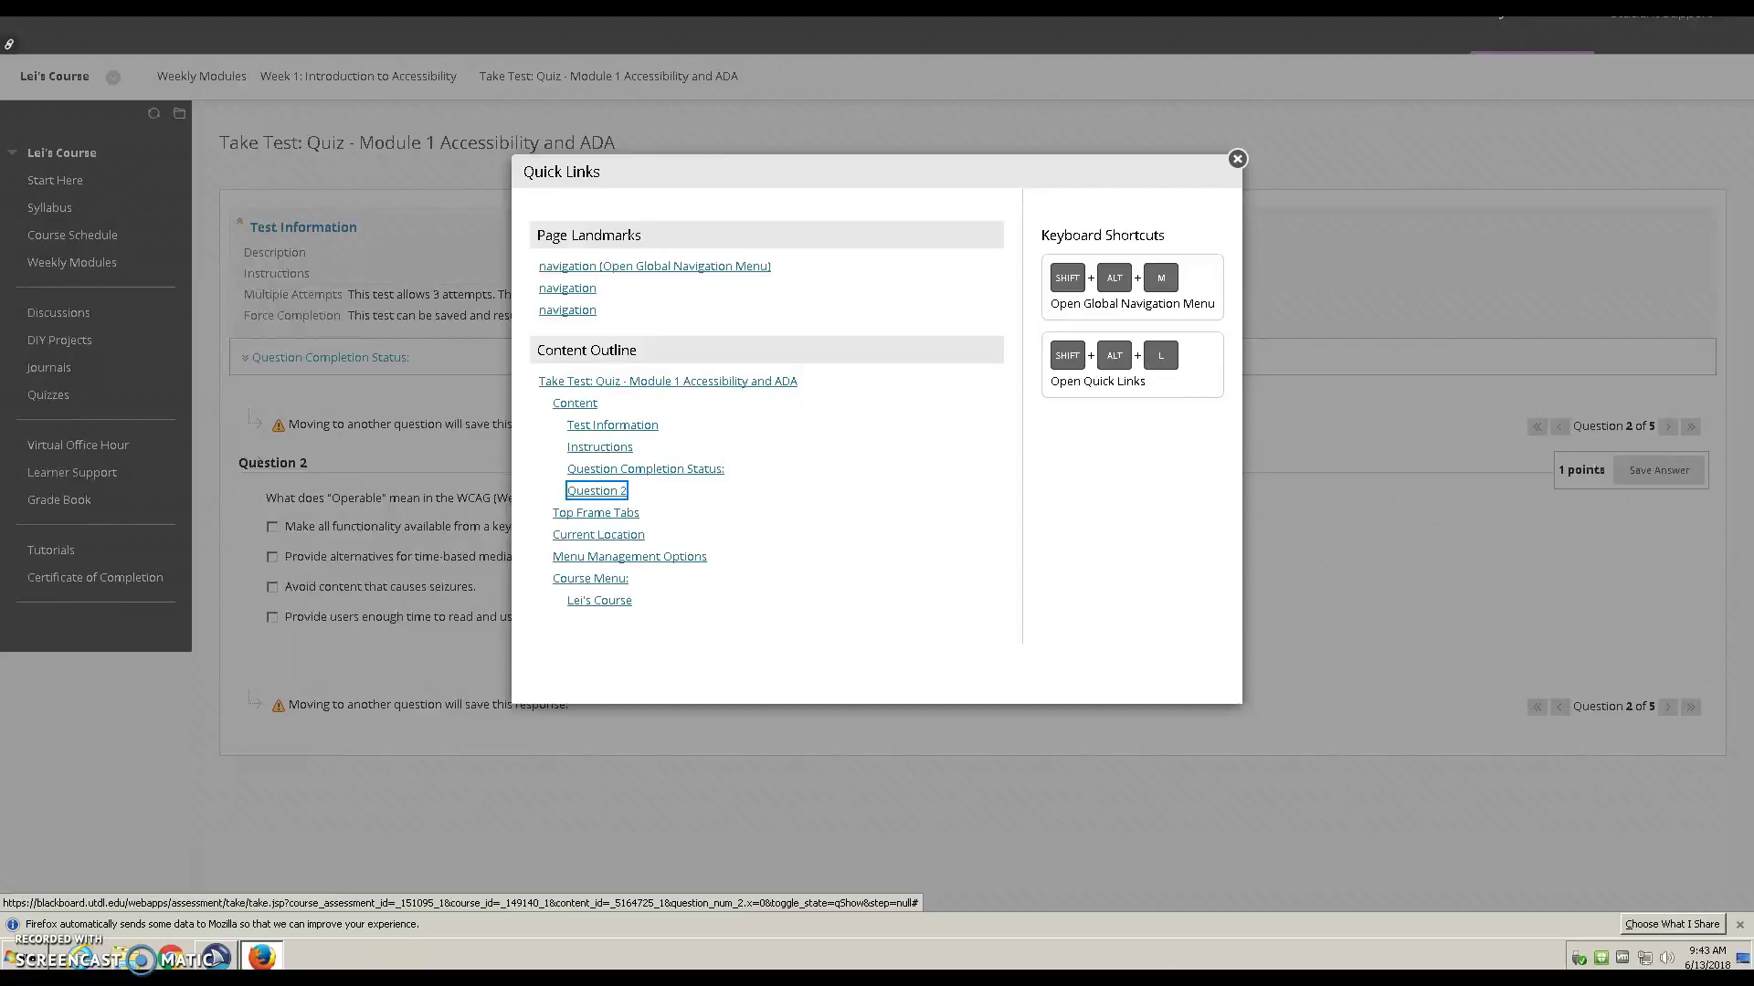
{"action": "key", "text": "Return"}
Check all four meanings of "Operable" in Question 2 and save the answer
{"action": "key", "text": "Tab"}
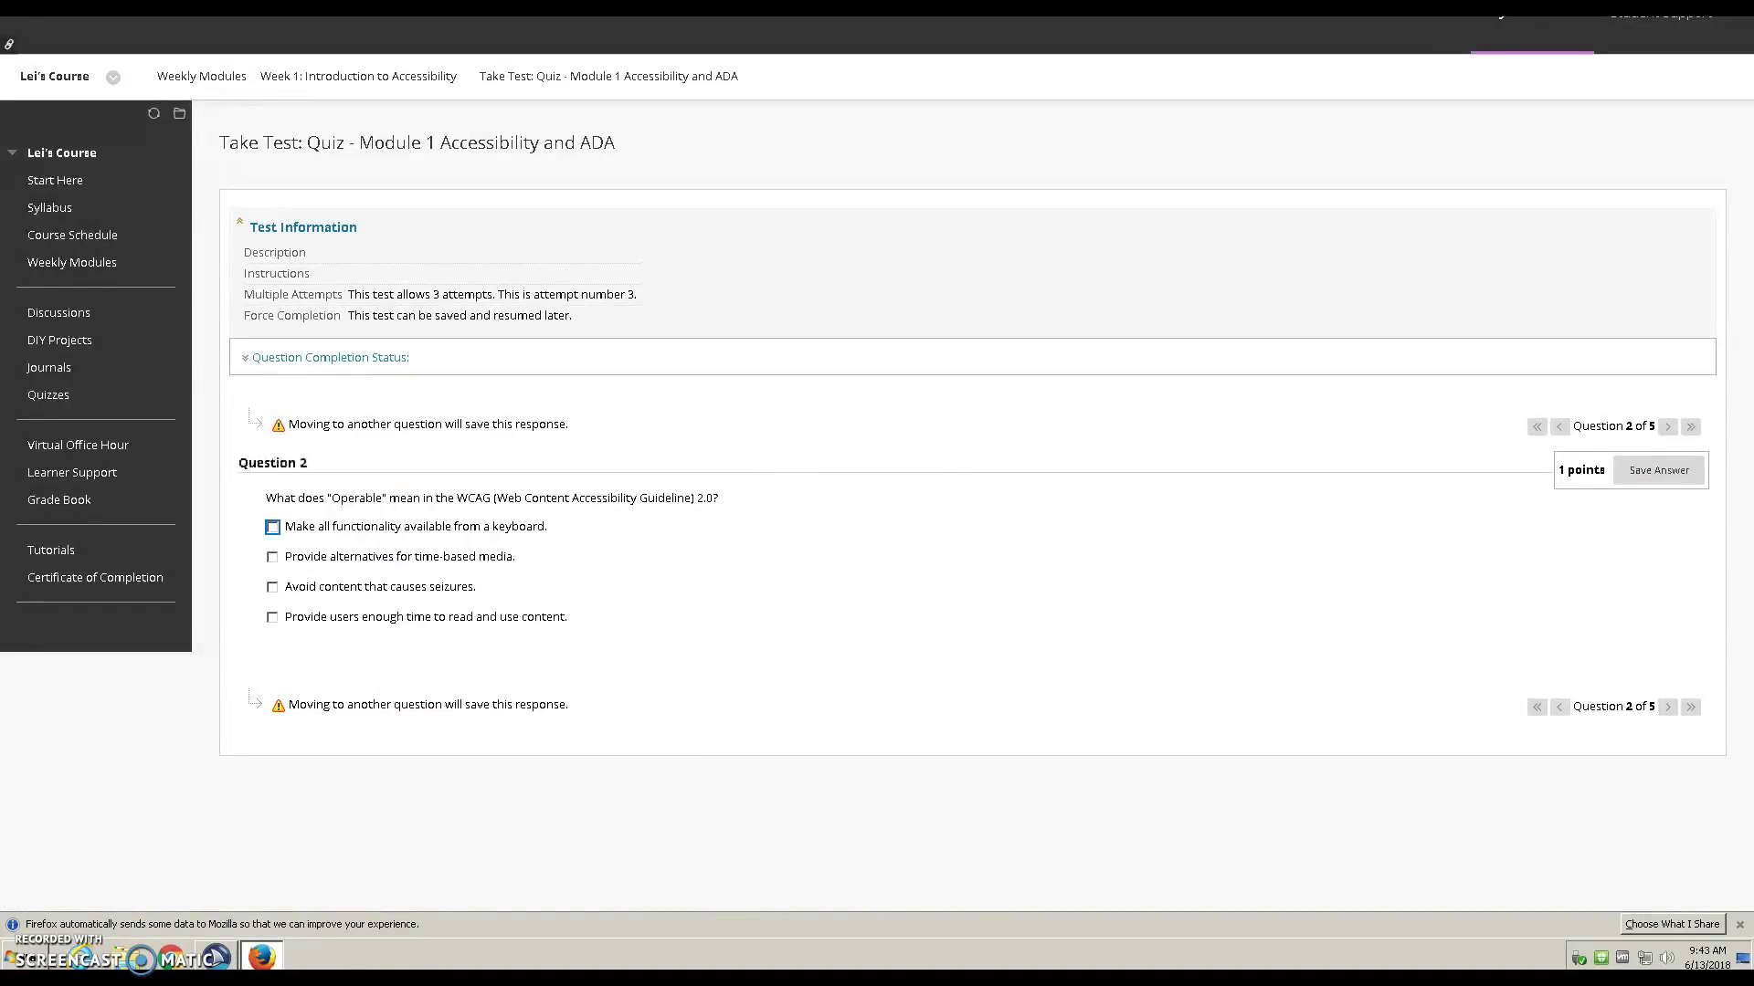
{"action": "key", "text": "Tab"}
{"action": "key", "text": "space"}
{"action": "key", "text": "Tab"}
{"action": "key", "text": "Tab"}
{"action": "key", "text": "space"}
{"action": "key", "text": "Tab"}
{"action": "key", "text": "Return"}
Go on from Question 2 to Question 3
{"action": "key", "text": "Tab"}
{"action": "key", "text": "Tab"}
{"action": "key", "text": "Tab"}
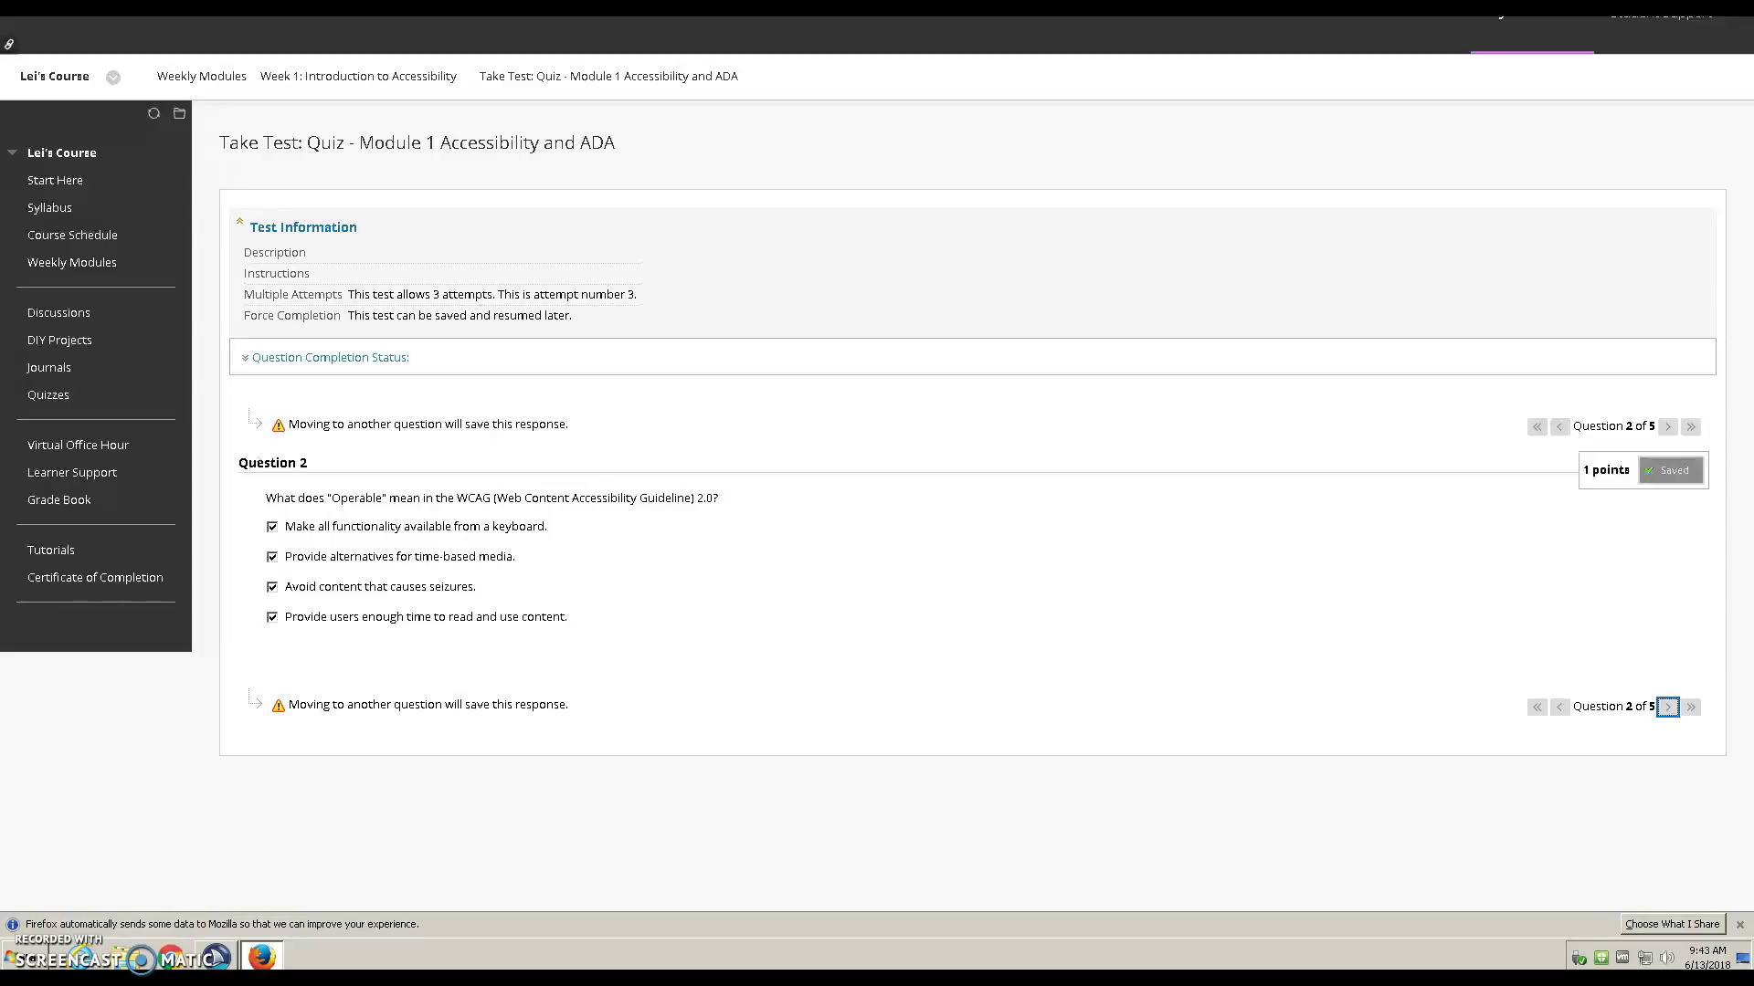
{"action": "key", "text": "Return"}
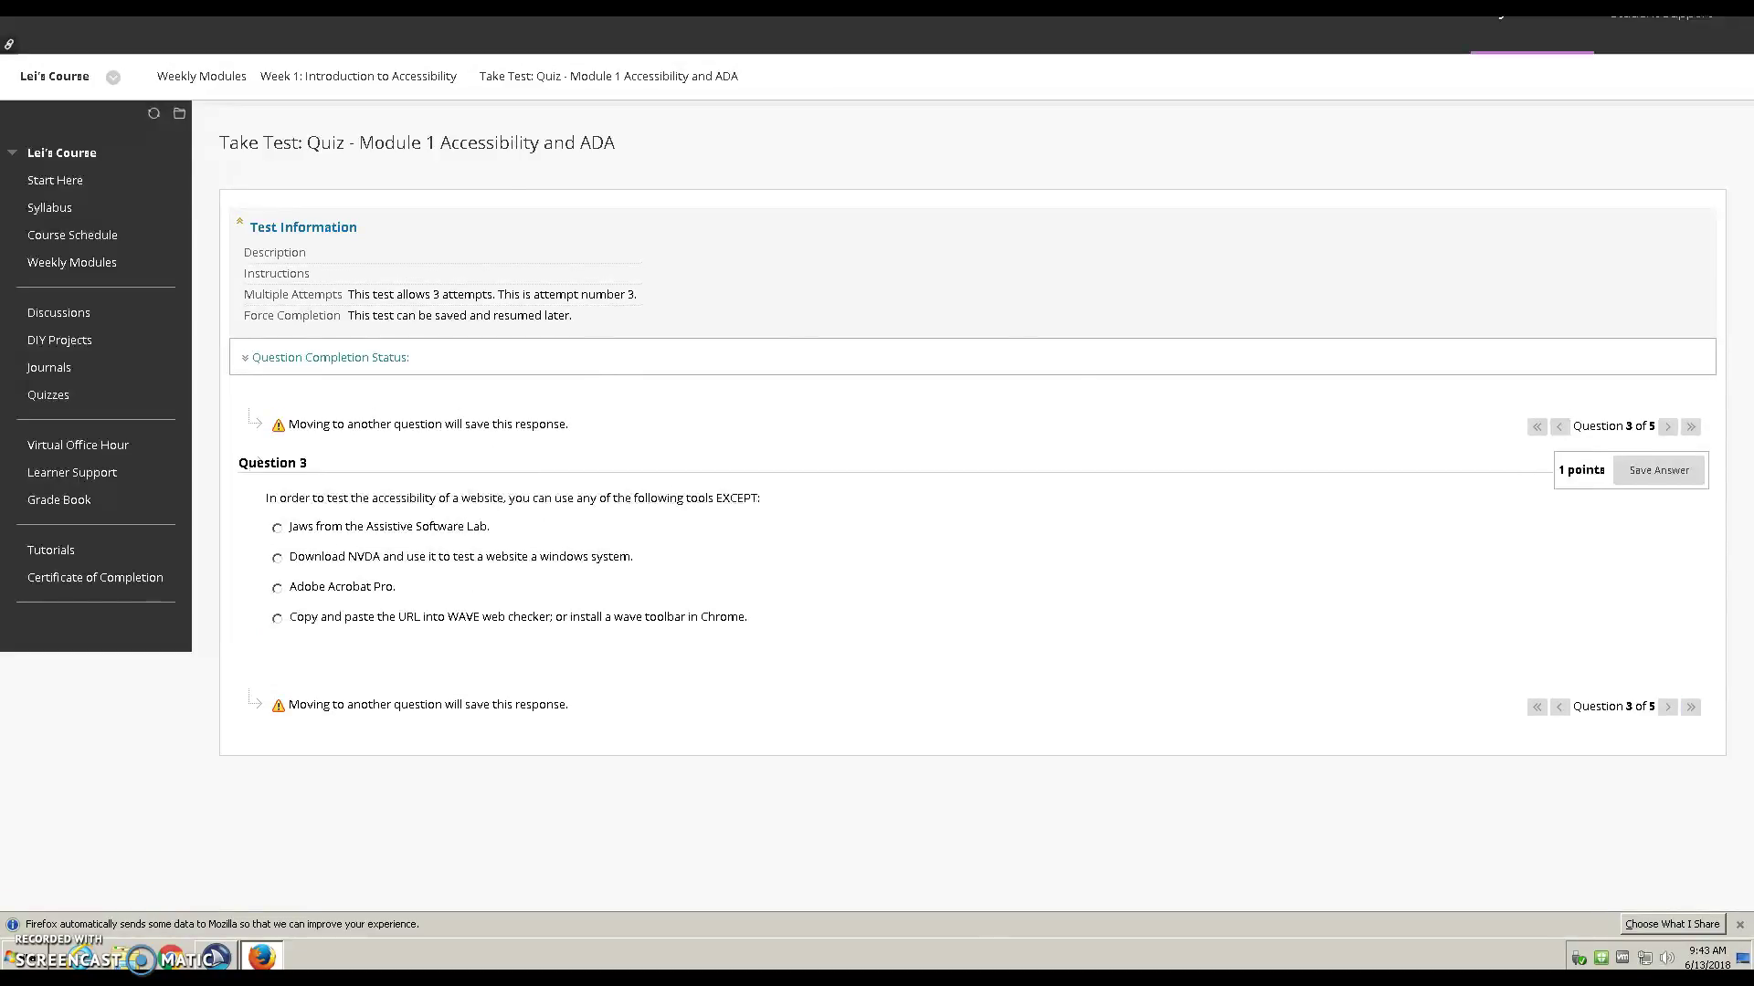
Jump to Question 3 of the test through the Quick Links content outline
{"action": "key", "text": "shift+alt+l"}
{"action": "key", "text": "Tab"}
{"action": "key", "text": "Tab"}
{"action": "key", "text": "Tab"}
{"action": "key", "text": "Tab"}
{"action": "key", "text": "Tab"}
{"action": "key", "text": "Tab"}
{"action": "key", "text": "Tab"}
{"action": "key", "text": "Tab"}
{"action": "key", "text": "Tab"}
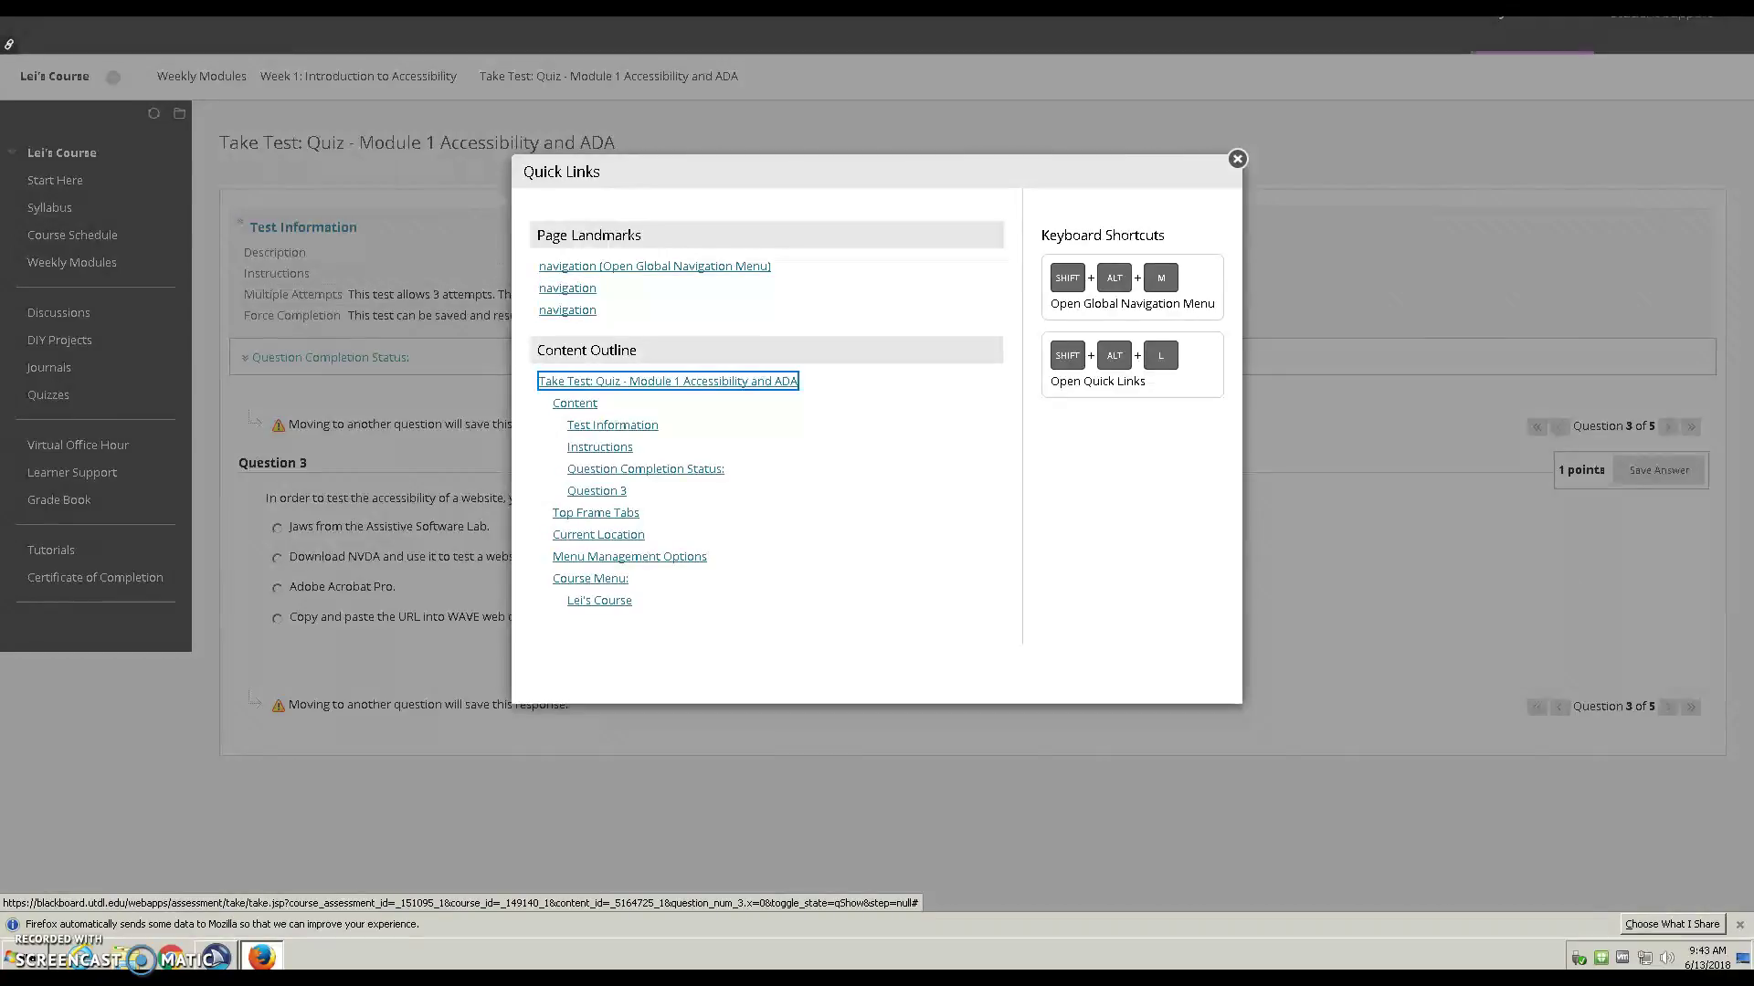
{"action": "key", "text": "Return"}
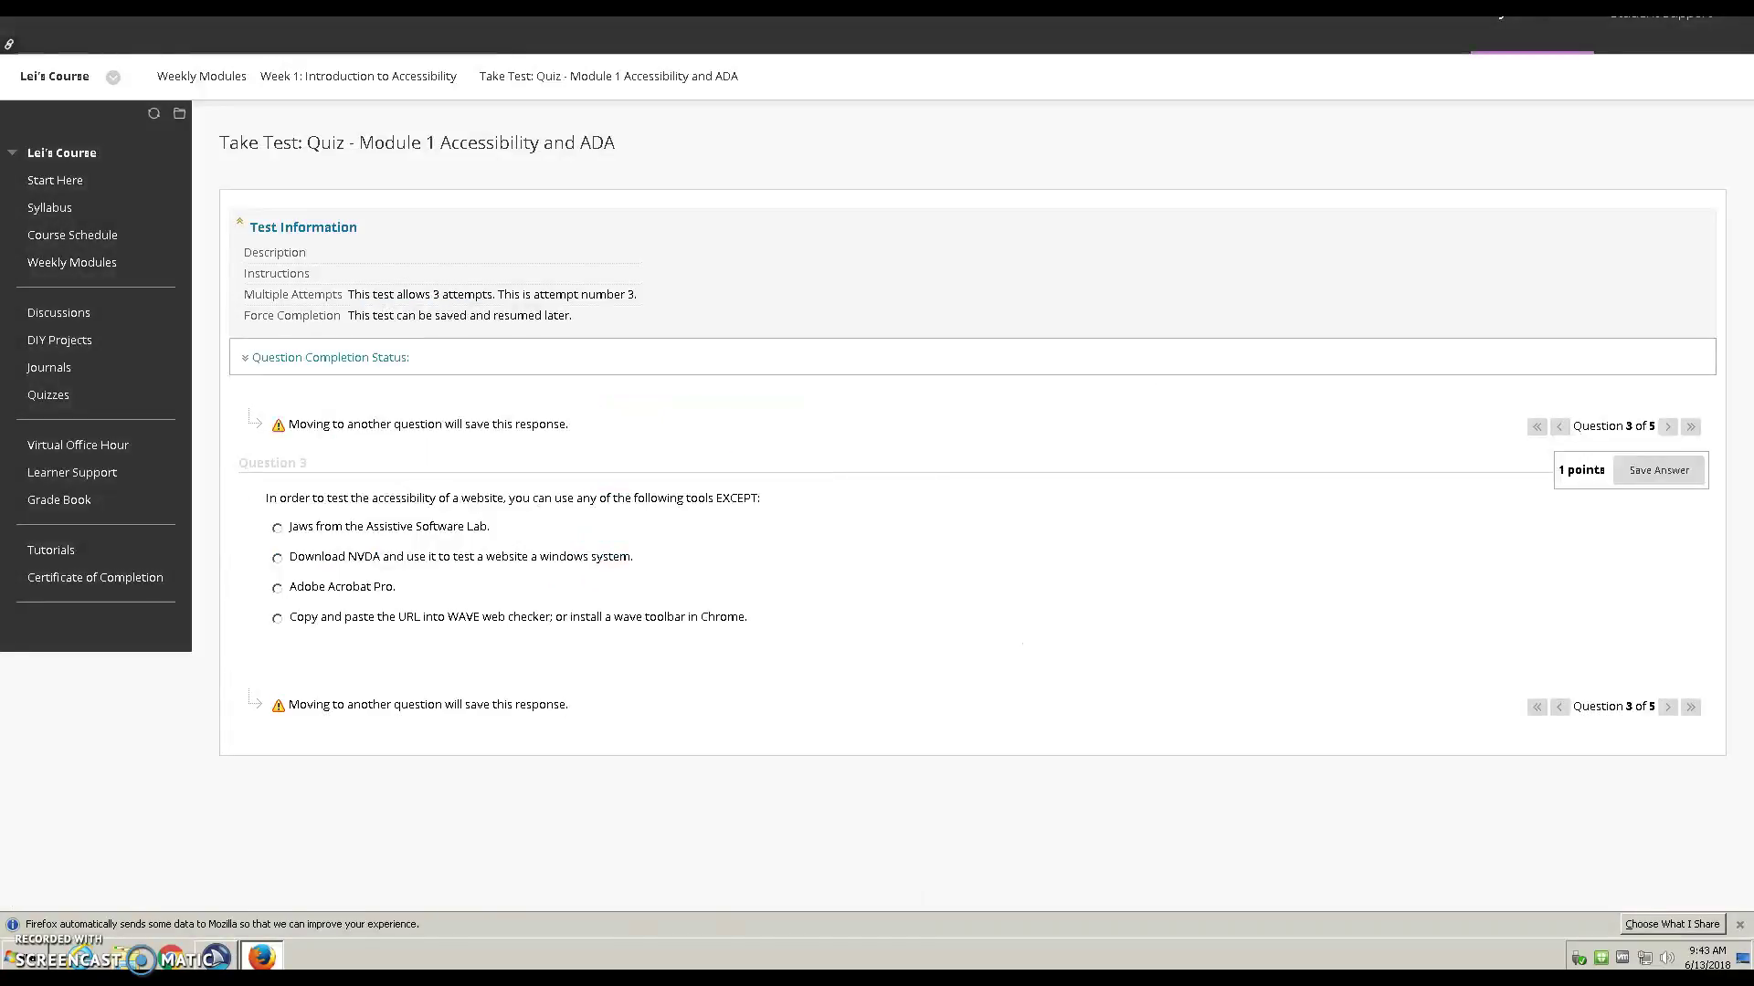
Pass through the answer choices of Question 3 and go on to Question 4
{"action": "key", "text": "Tab"}
{"action": "key", "text": "Tab"}
{"action": "key", "text": "Tab"}
{"action": "key", "text": "Tab"}
{"action": "key", "text": "Tab"}
{"action": "key", "text": "Tab"}
{"action": "key", "text": "Tab"}
{"action": "key", "text": "Tab"}
{"action": "key", "text": "Return"}
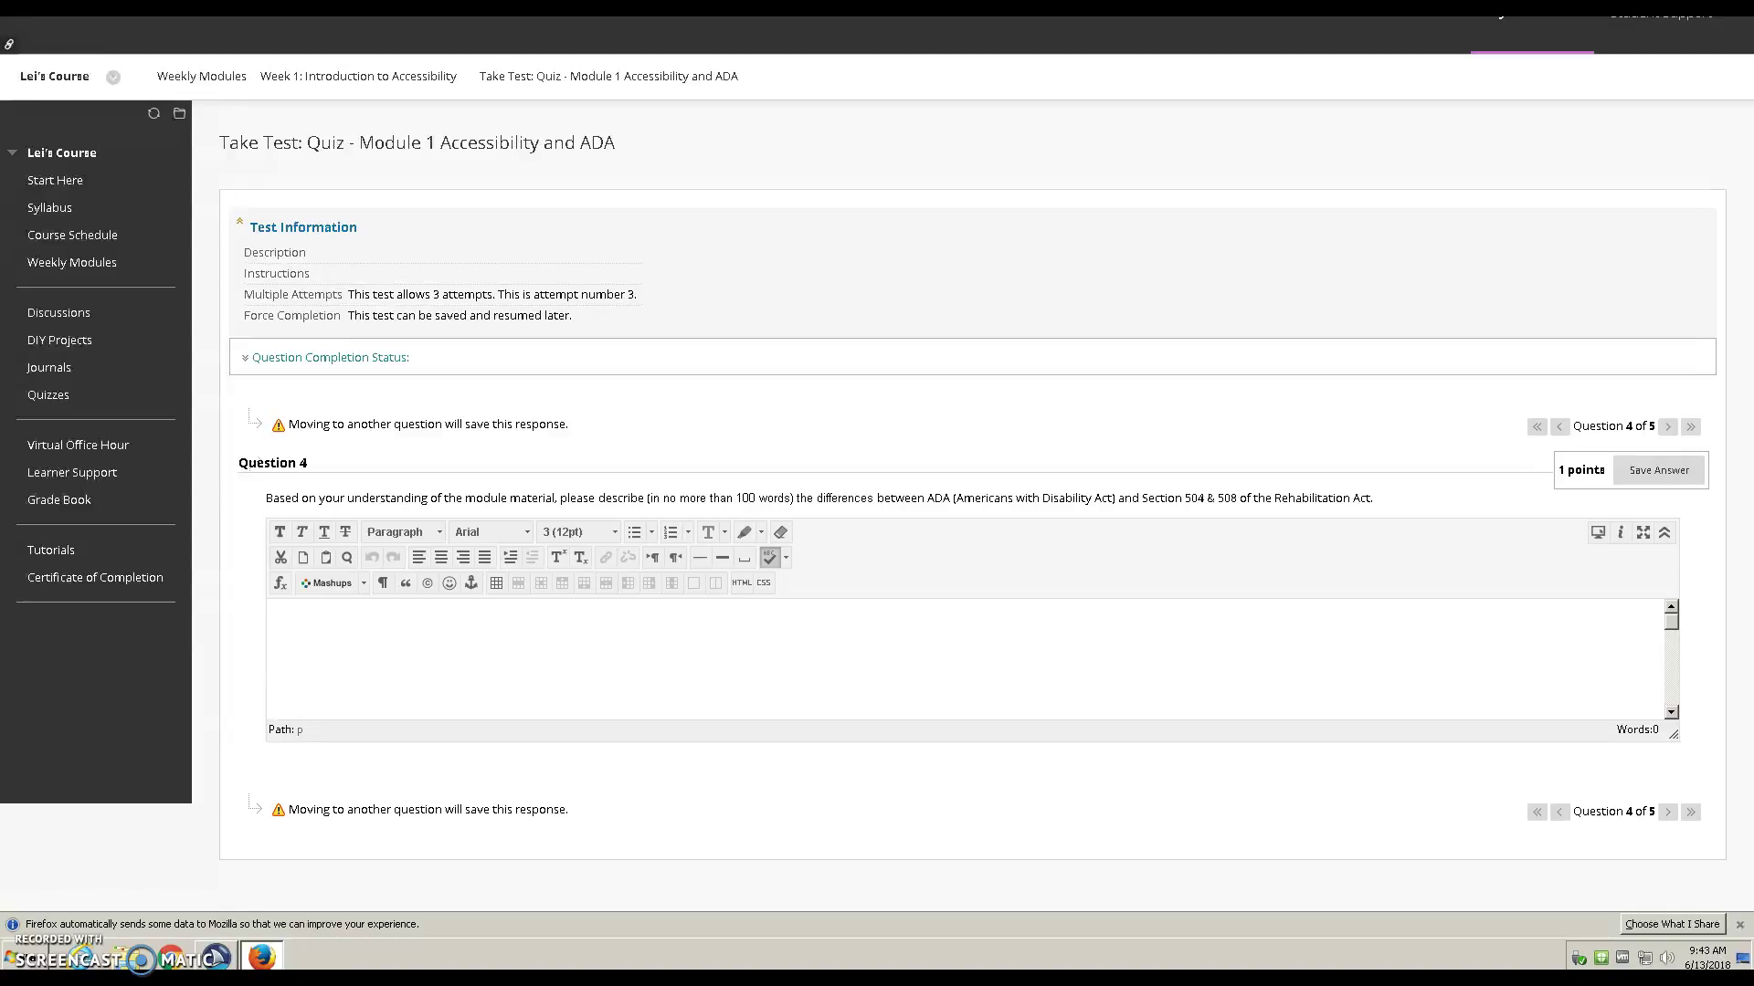
Jump to Question 4 of the test through the Quick Links content outline
{"action": "key", "text": "shift+alt+l"}
{"action": "key", "text": "Tab"}
{"action": "key", "text": "Tab"}
{"action": "key", "text": "Tab"}
{"action": "key", "text": "Tab"}
{"action": "key", "text": "Tab"}
{"action": "key", "text": "Tab"}
{"action": "key", "text": "Tab"}
{"action": "key", "text": "Tab"}
{"action": "key", "text": "Tab"}
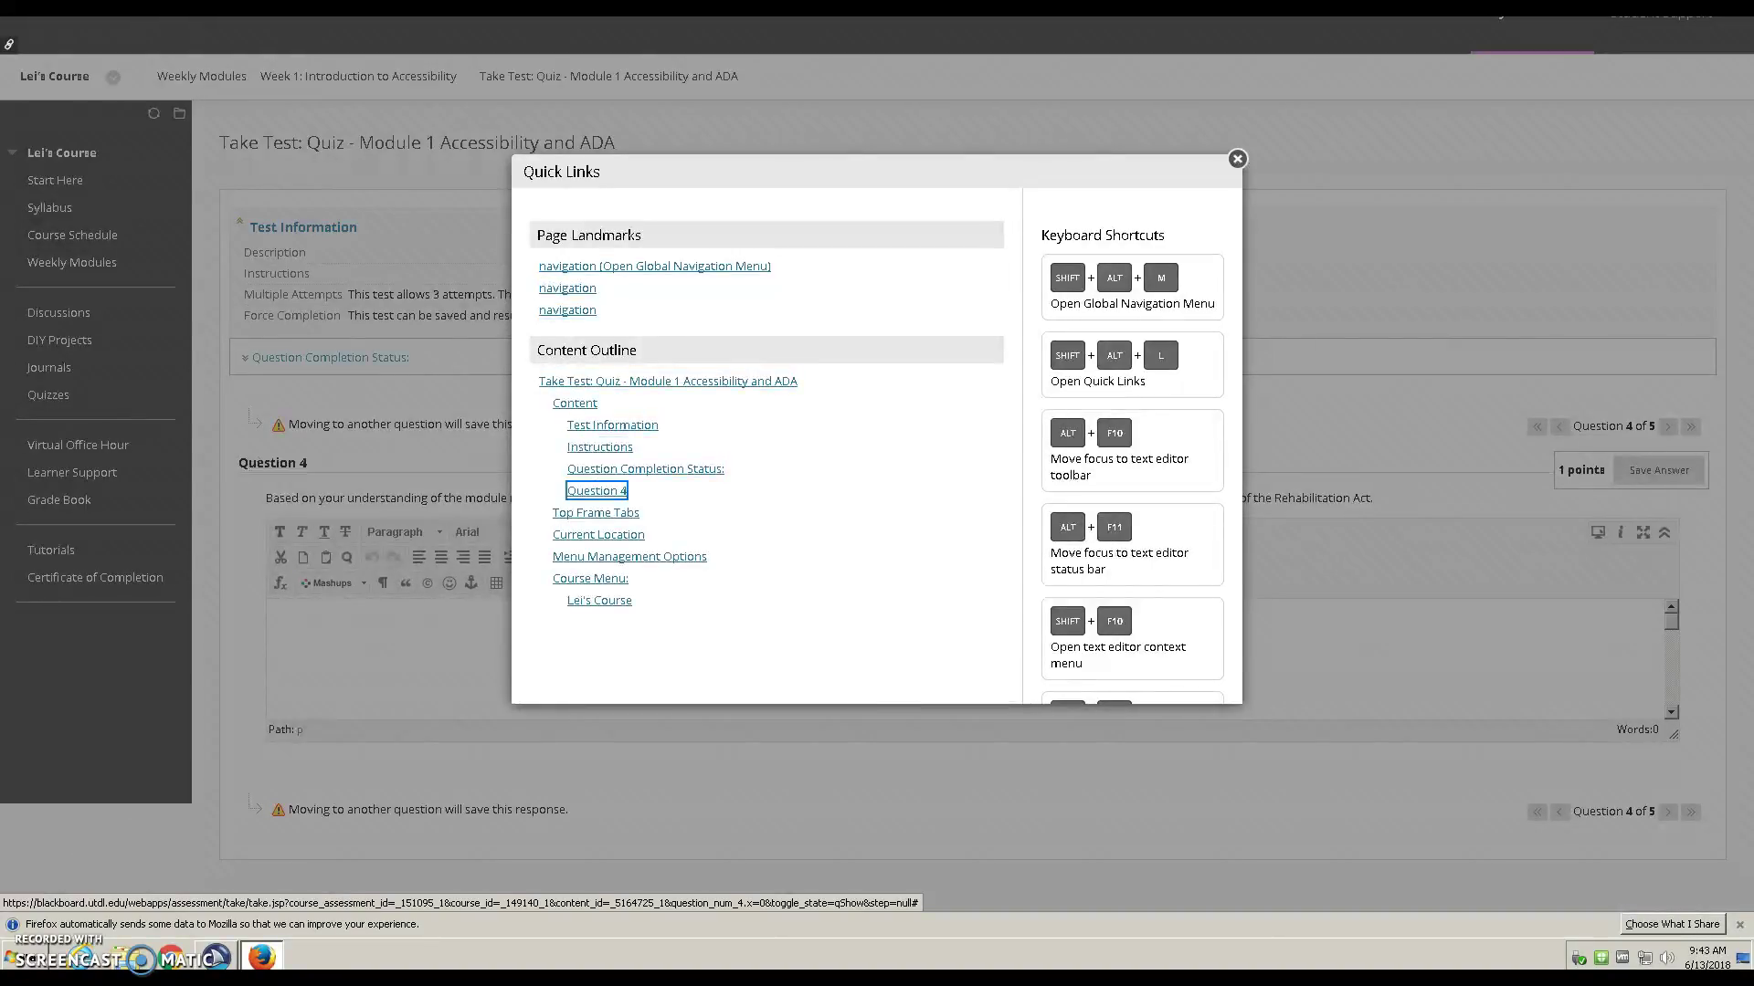
{"action": "key", "text": "Return"}
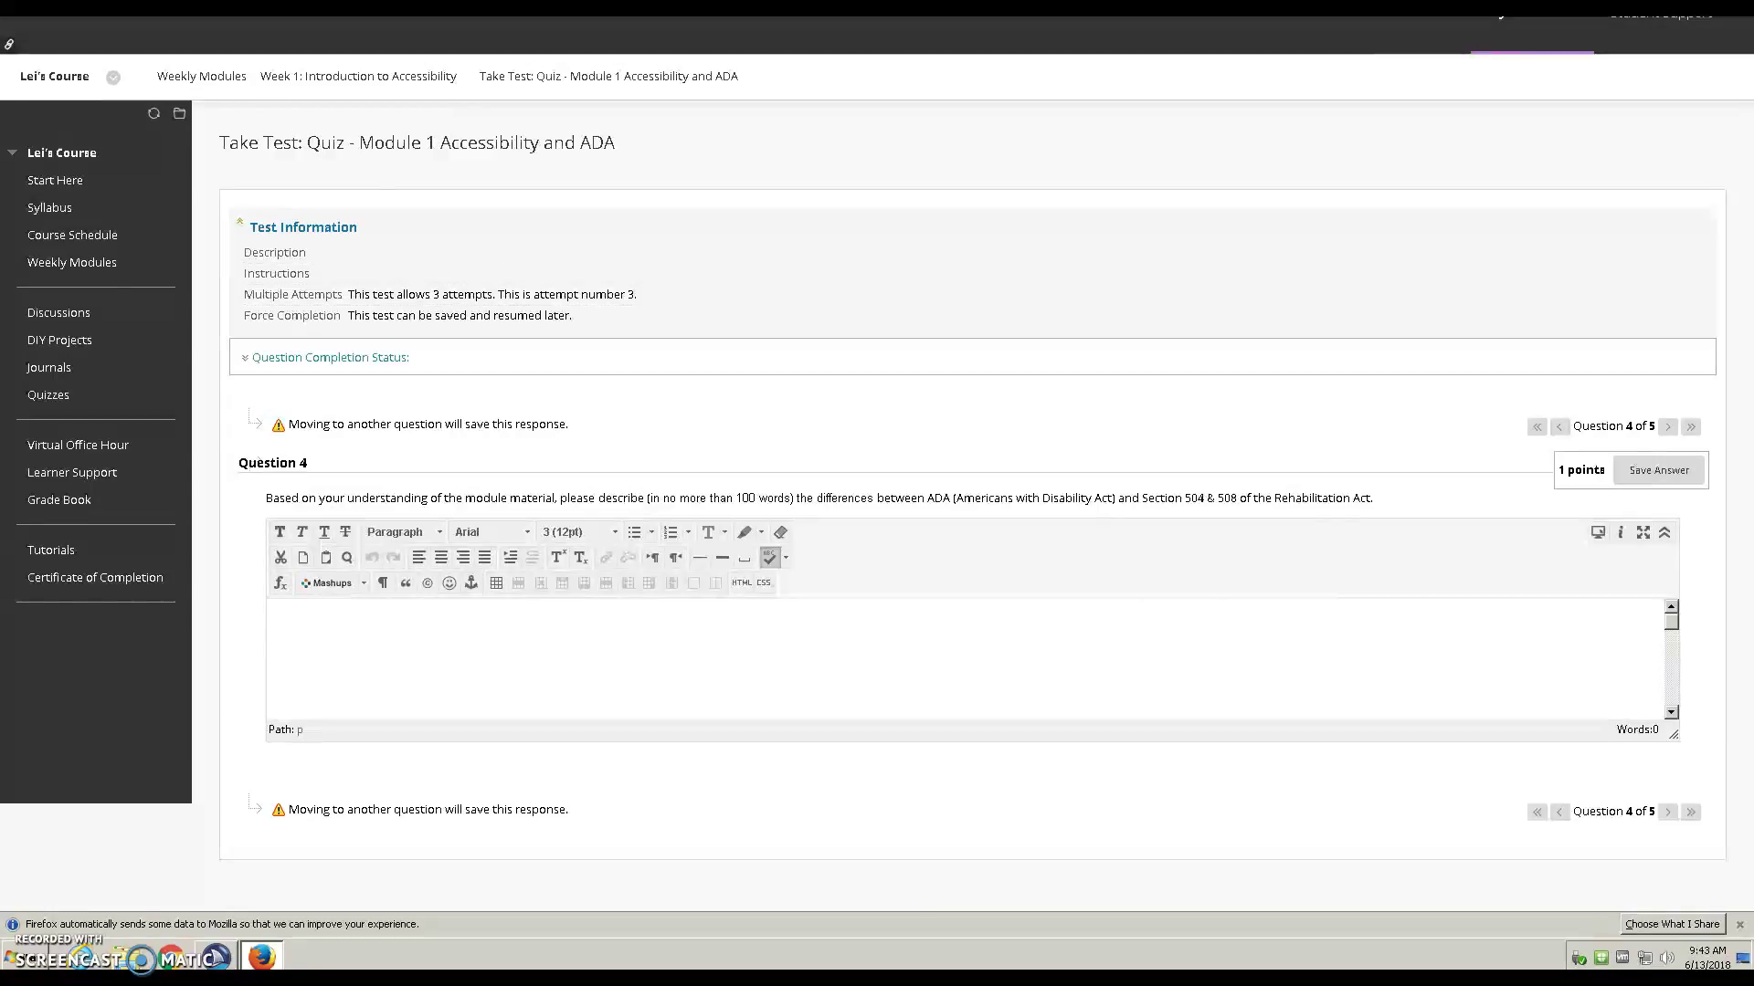
Enter the word "Answer" in italics in the Question 4 text editor
{"action": "key", "text": "Tab"}
{"action": "key", "text": "Tab"}
{"action": "key", "text": "Tab"}
{"action": "key", "text": "Tab"}
{"action": "key", "text": "ctrl+i"}
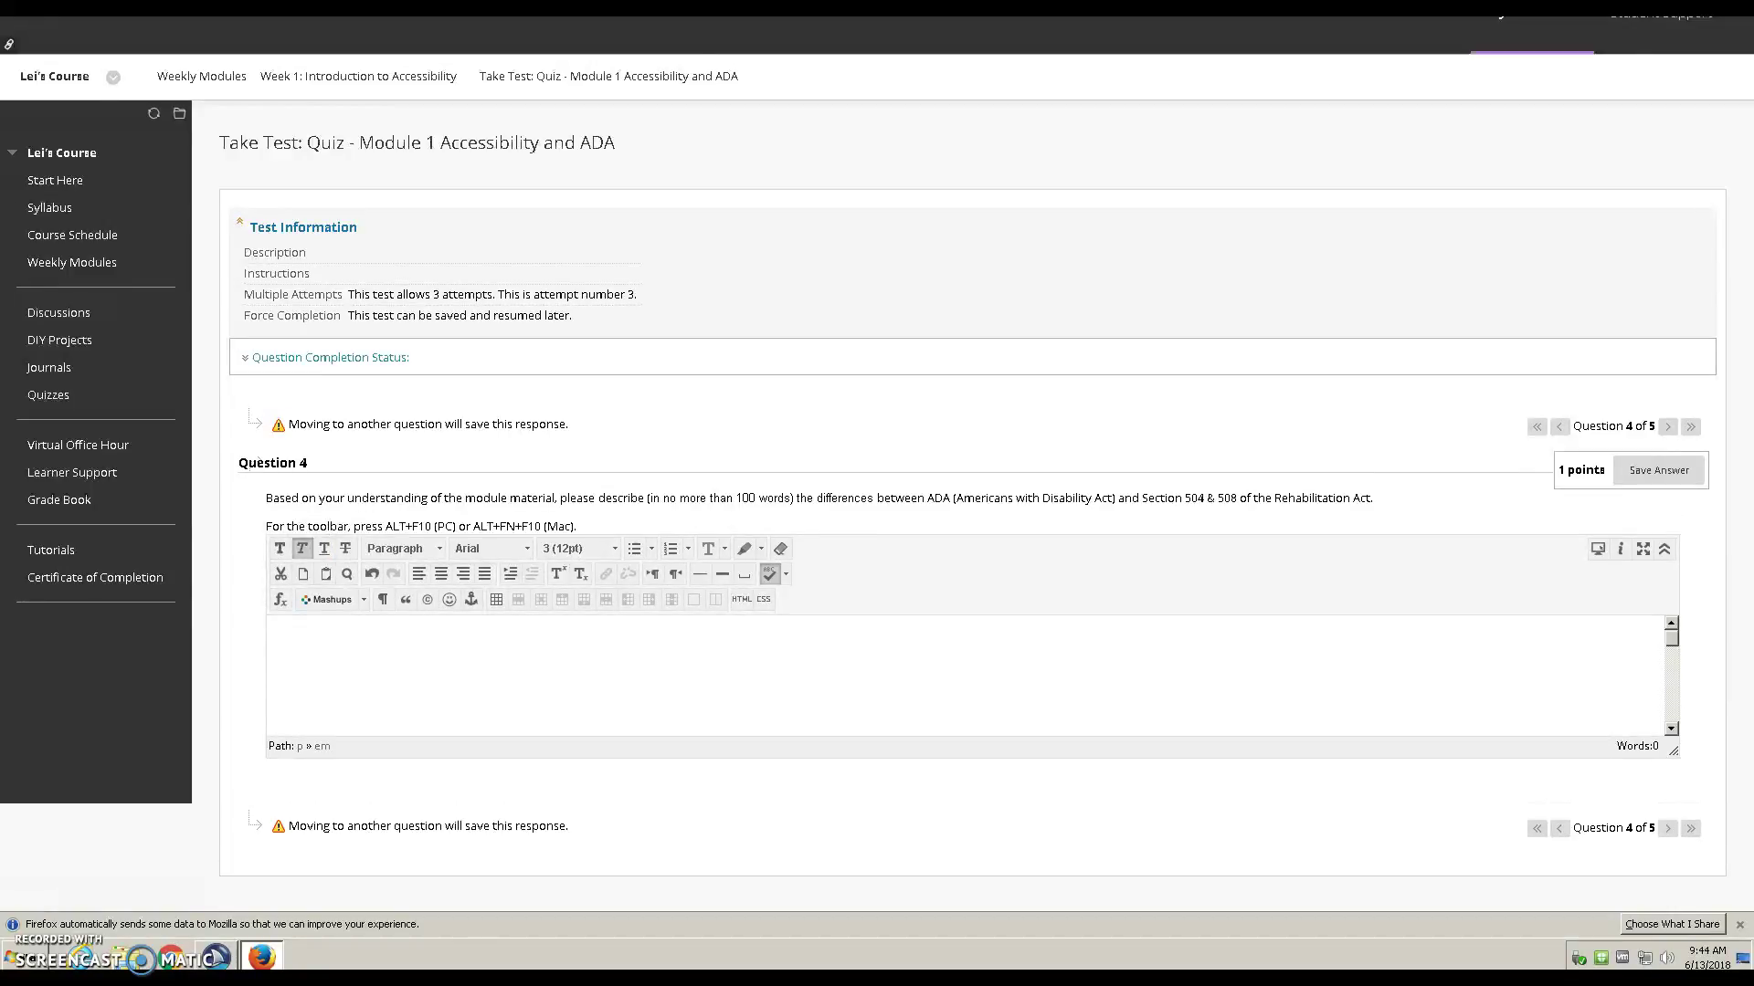
{"action": "type", "text": "r"}
{"action": "key", "text": "BackSpace"}
{"action": "type", "text": "Answ"}
Save the Question 4 response and go on to Question 5
{"action": "key", "text": "Tab"}
{"action": "key", "text": "Tab"}
{"action": "key", "text": "Tab"}
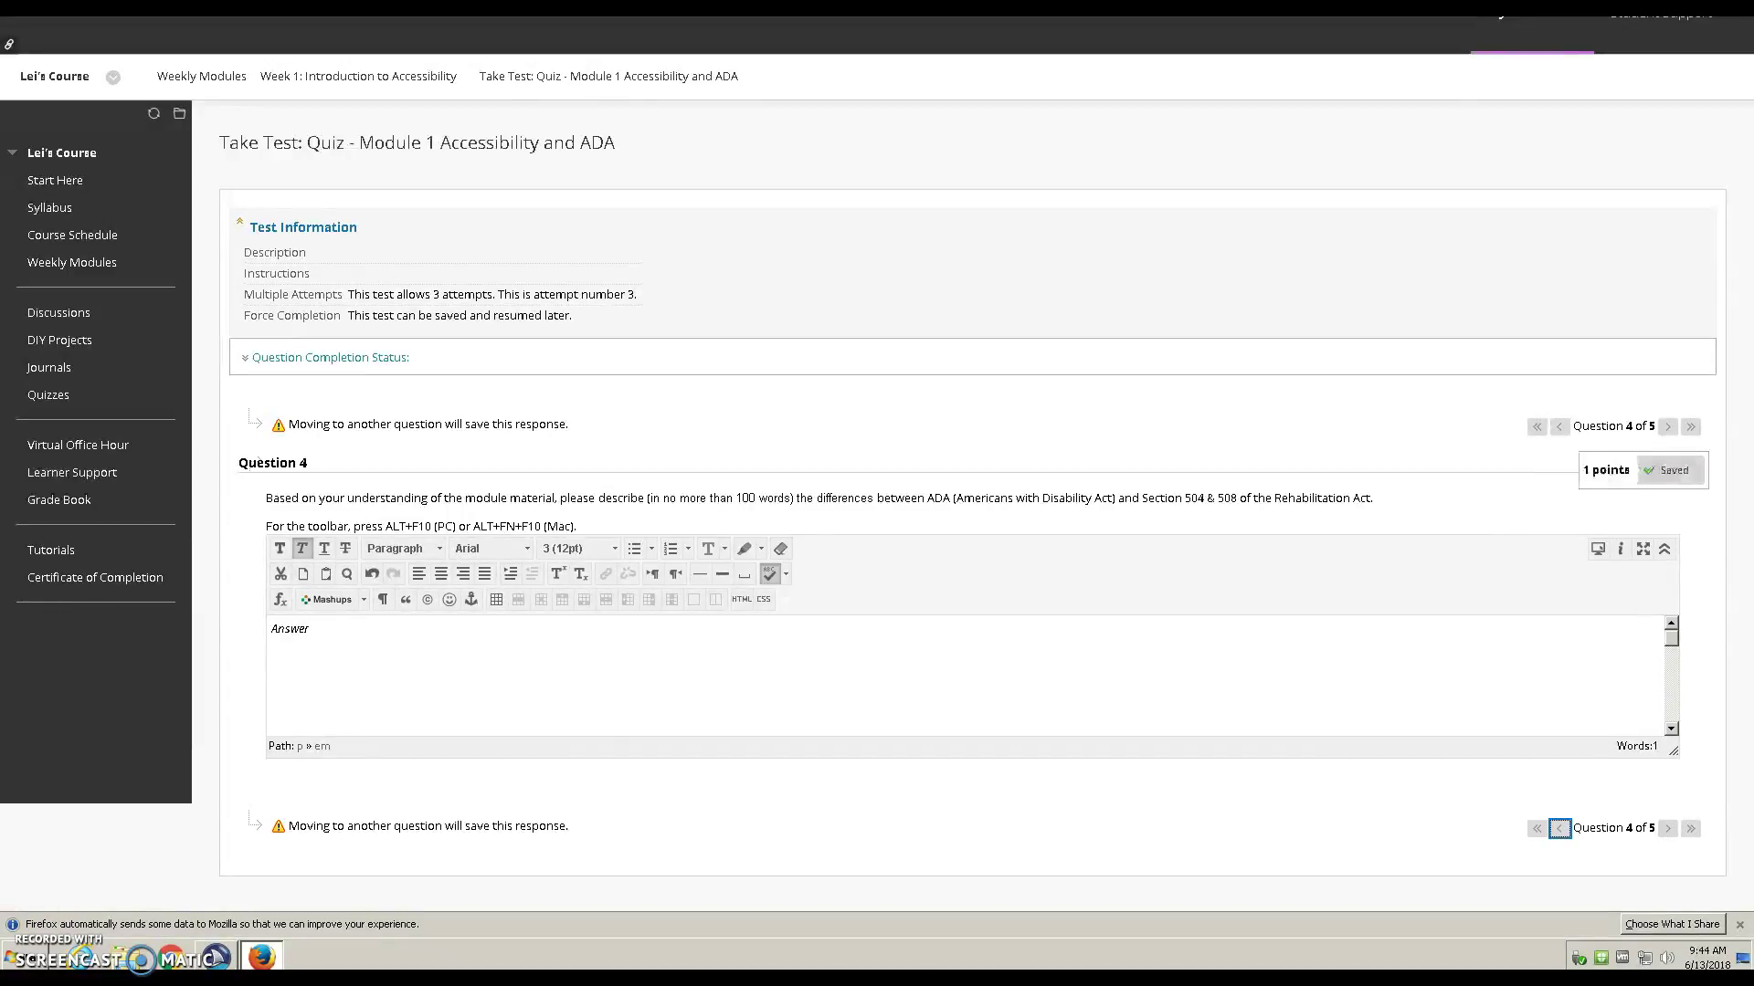
{"action": "key", "text": "Tab"}
{"action": "key", "text": "Return"}
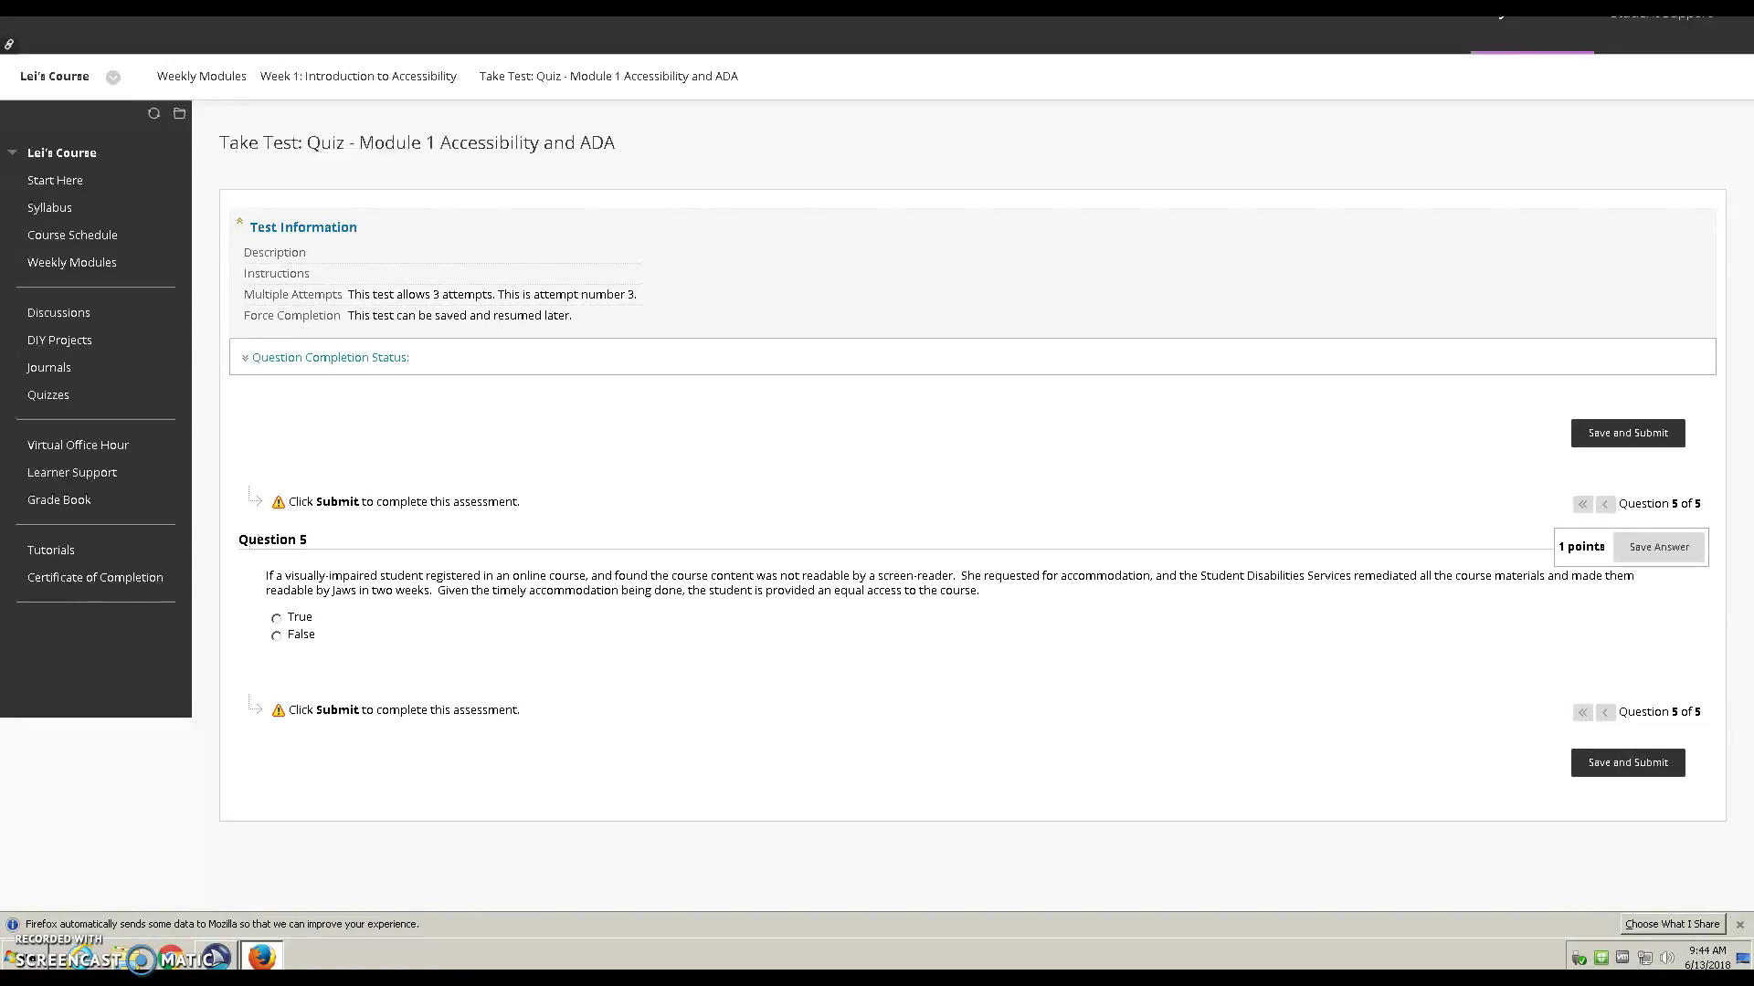
Jump to Question 5 of the test through the Quick Links content outline
{"action": "key", "text": "shift+alt+l"}
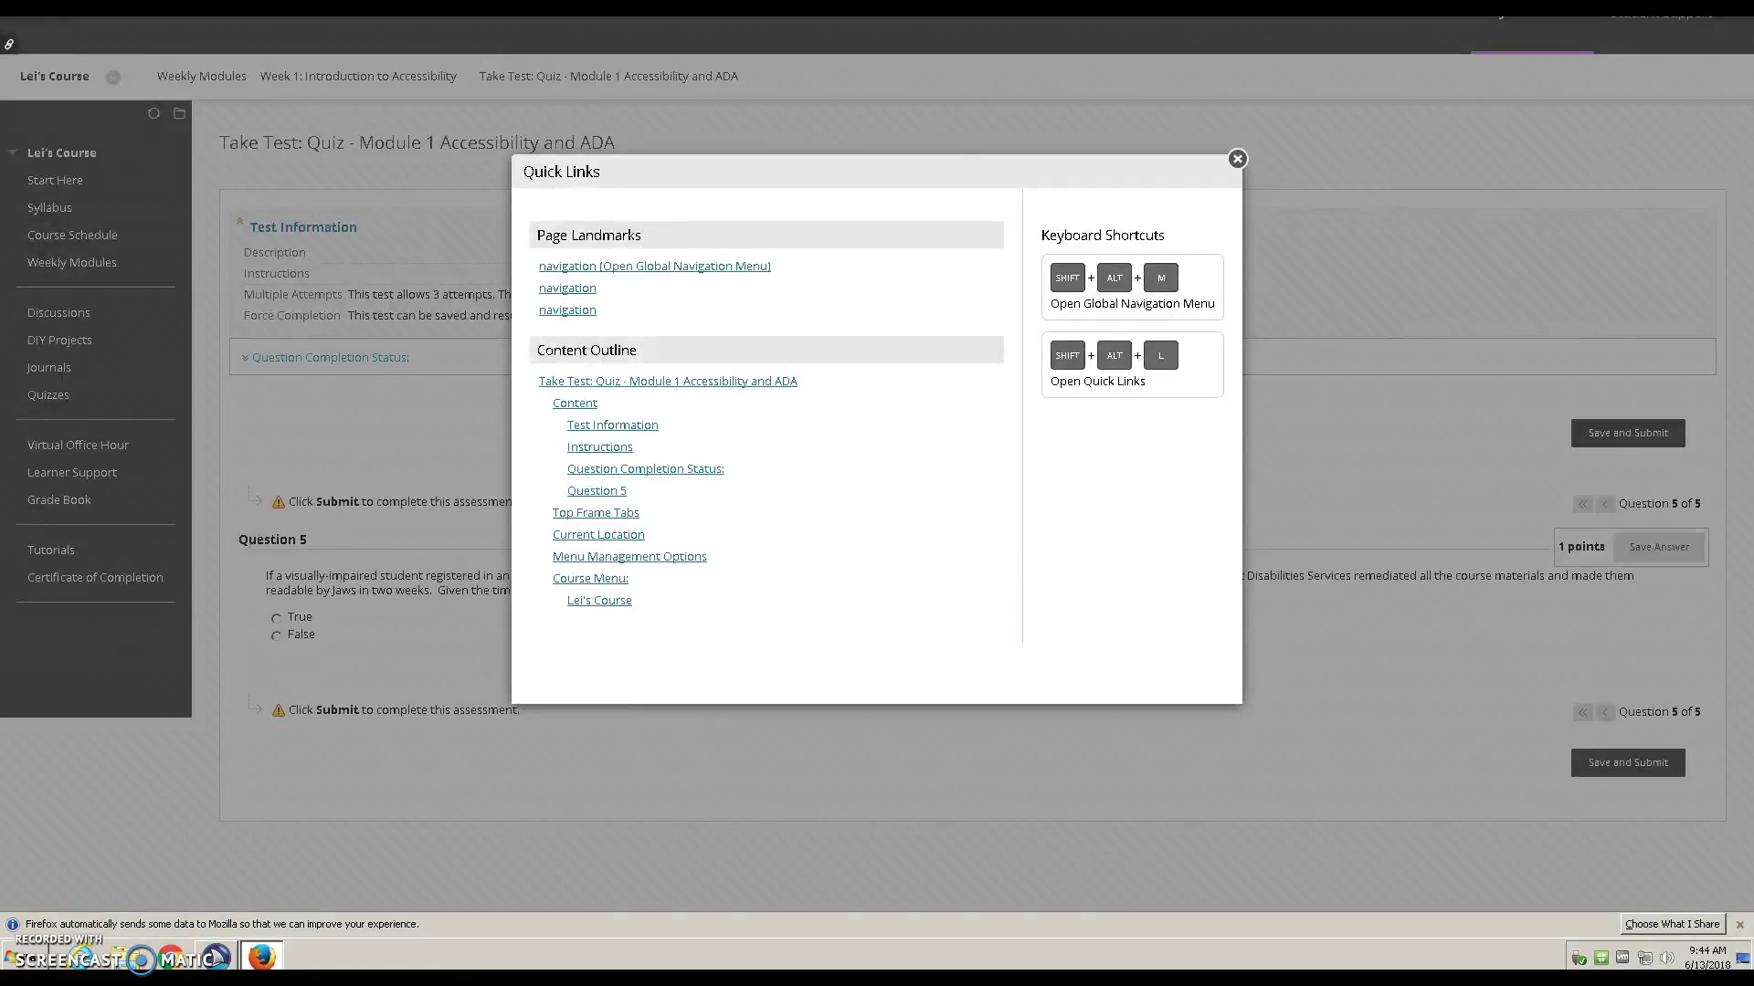
{"action": "key", "text": "Tab"}
{"action": "key", "text": "Tab"}
{"action": "key", "text": "Tab"}
{"action": "key", "text": "Tab"}
{"action": "key", "text": "Tab"}
{"action": "key", "text": "Tab"}
{"action": "key", "text": "Tab"}
{"action": "key", "text": "Tab"}
{"action": "key", "text": "Tab"}
{"action": "key", "text": "Return"}
Answer Question 5 with True and save the answer
{"action": "key", "text": "Tab"}
{"action": "key", "text": "space"}
{"action": "key", "text": "Tab"}
{"action": "key", "text": "Return"}
Save and submit the whole test, confirming the submission
{"action": "key", "text": "Tab"}
{"action": "key", "text": "Tab"}
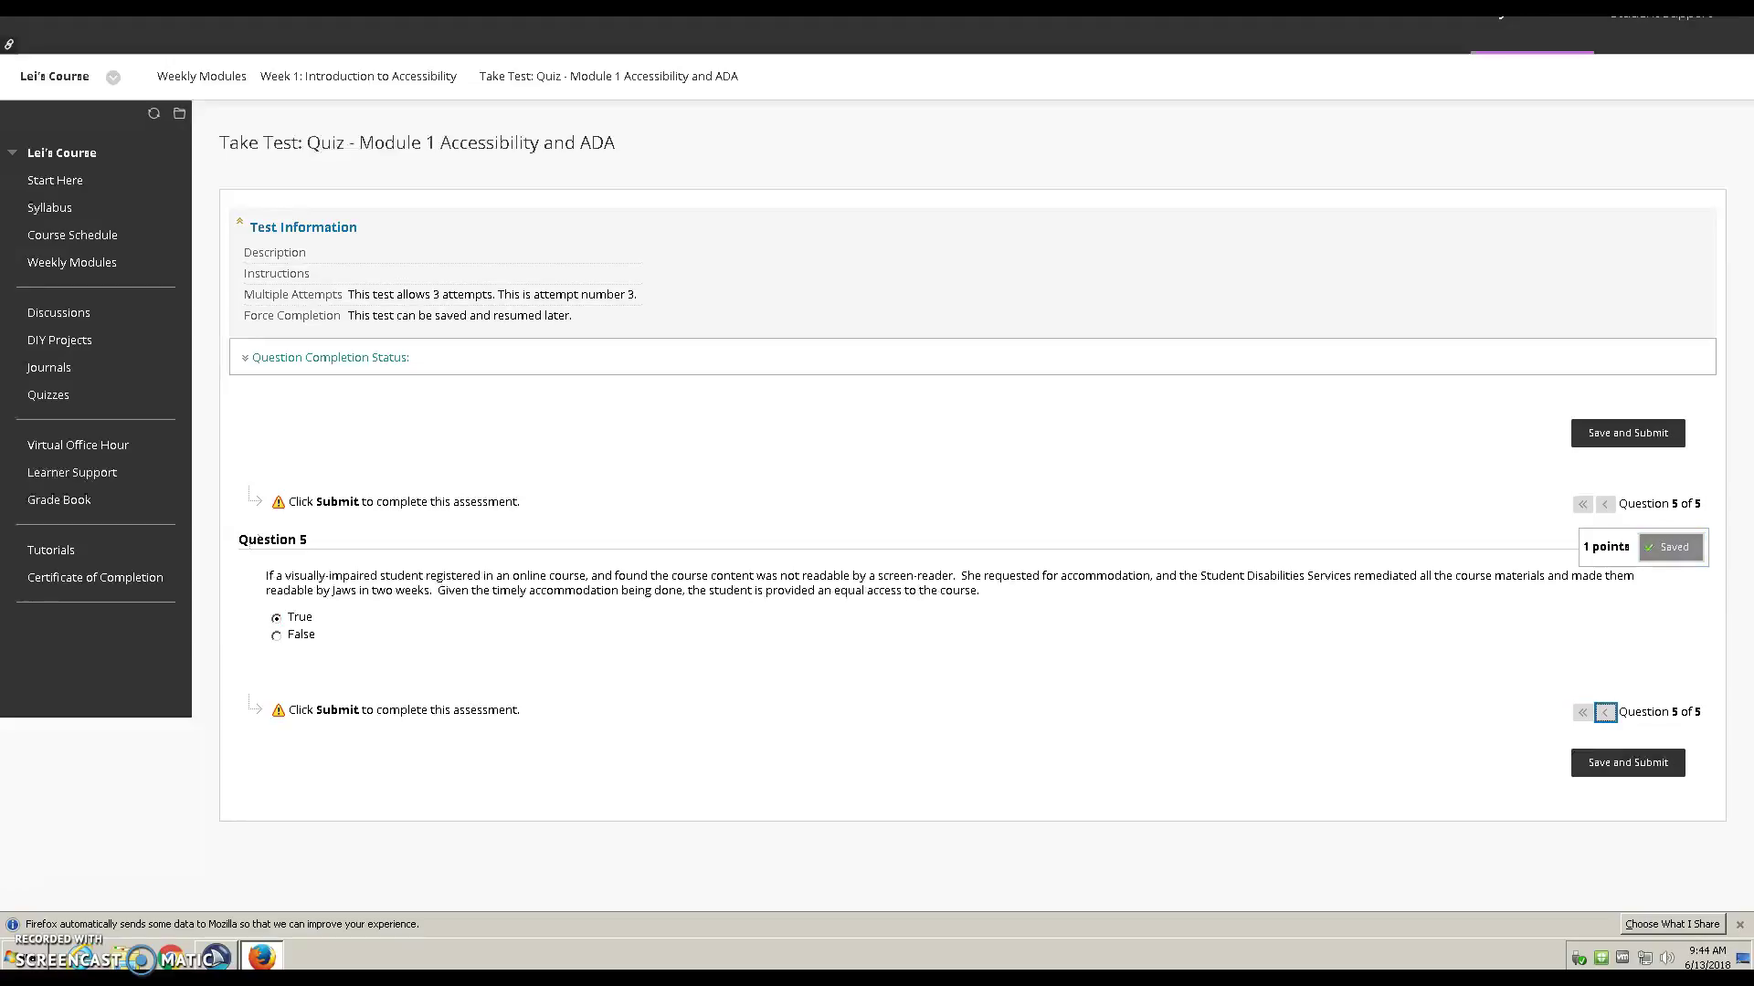
{"action": "key", "text": "Tab"}
{"action": "key", "text": "Return"}
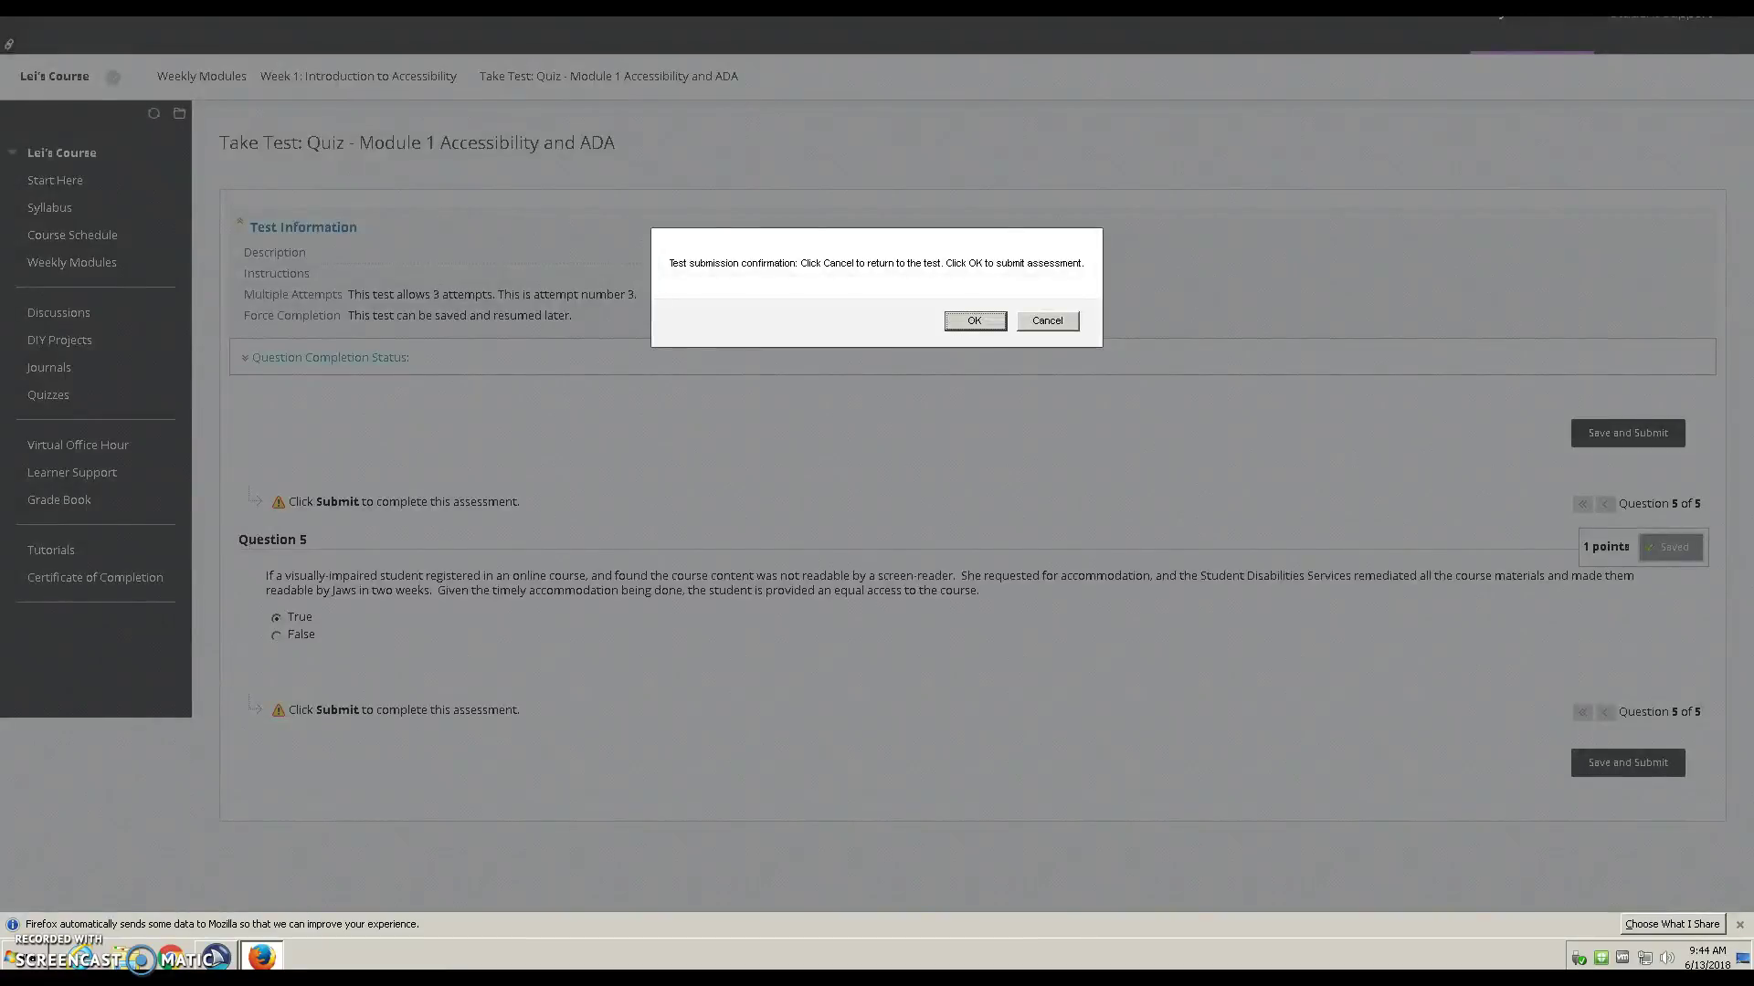
{"action": "key", "text": "Return"}
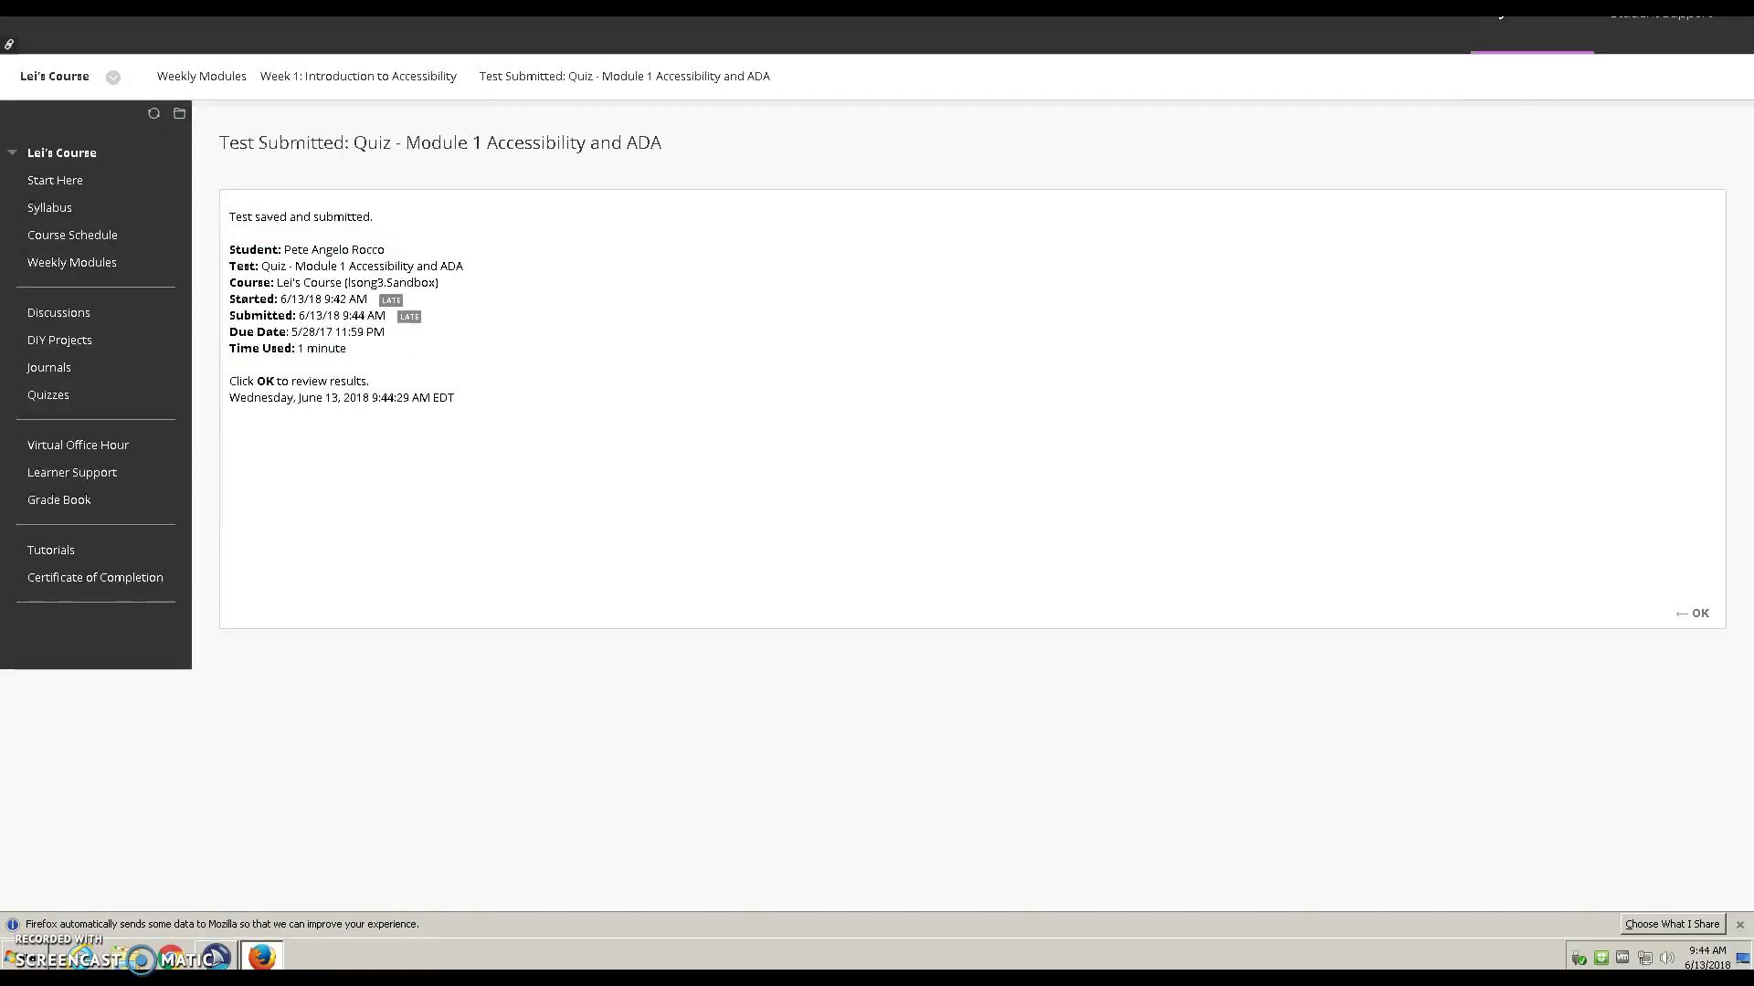
Jump to the course title heading under Course Menu through the Quick Links content outline
{"action": "key", "text": "shift+alt+l"}
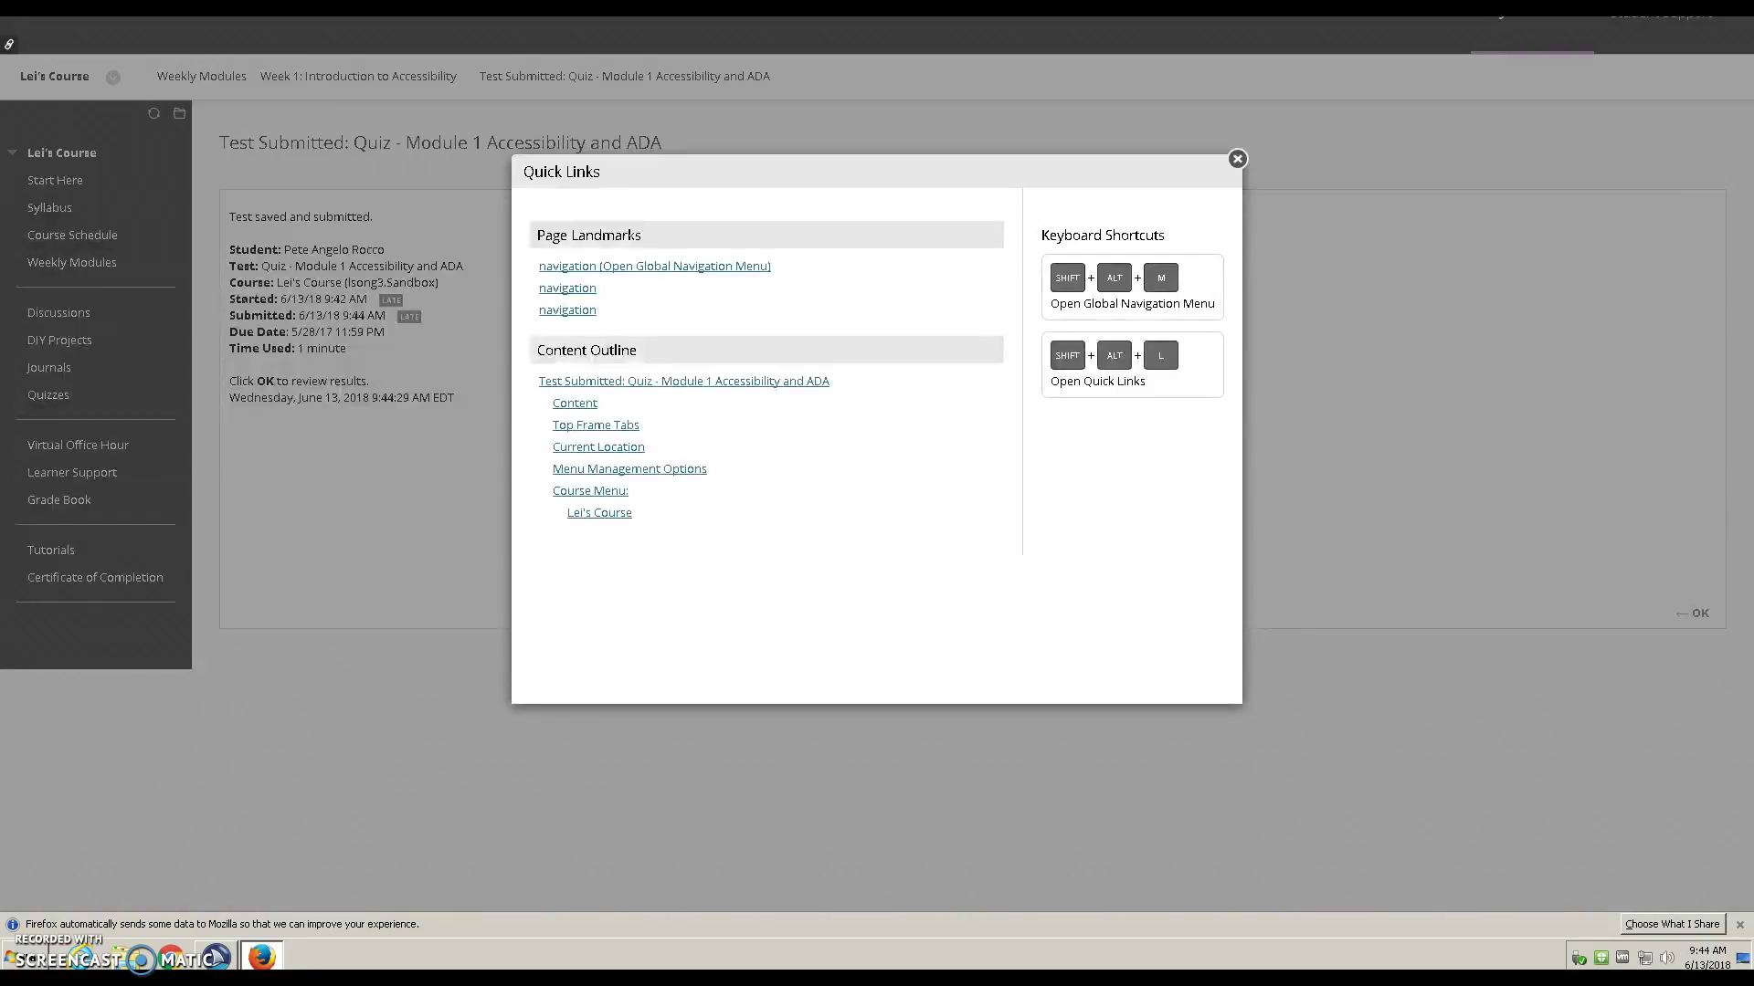
{"action": "key", "text": "Tab"}
{"action": "key", "text": "Tab"}
{"action": "key", "text": "Tab"}
{"action": "key", "text": "Tab"}
{"action": "key", "text": "Tab"}
{"action": "key", "text": "Tab"}
{"action": "key", "text": "Tab"}
{"action": "key", "text": "Tab"}
{"action": "key", "text": "Tab"}
{"action": "key", "text": "Tab"}
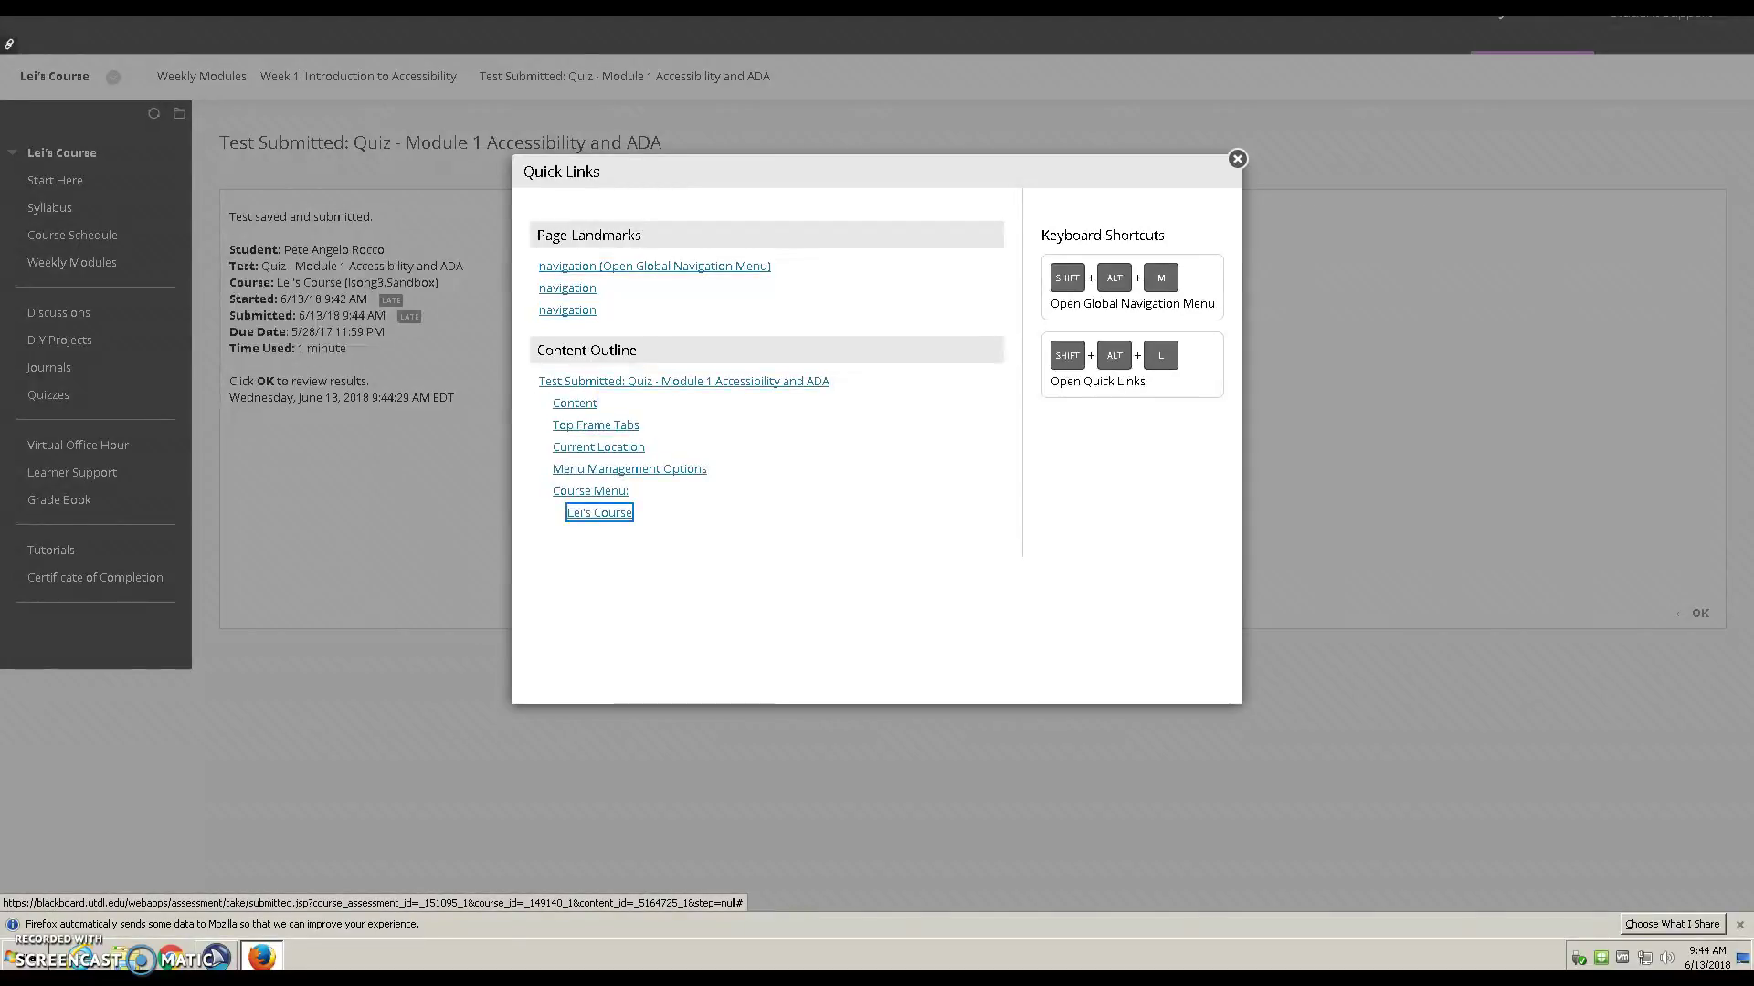
{"action": "key", "text": "Return"}
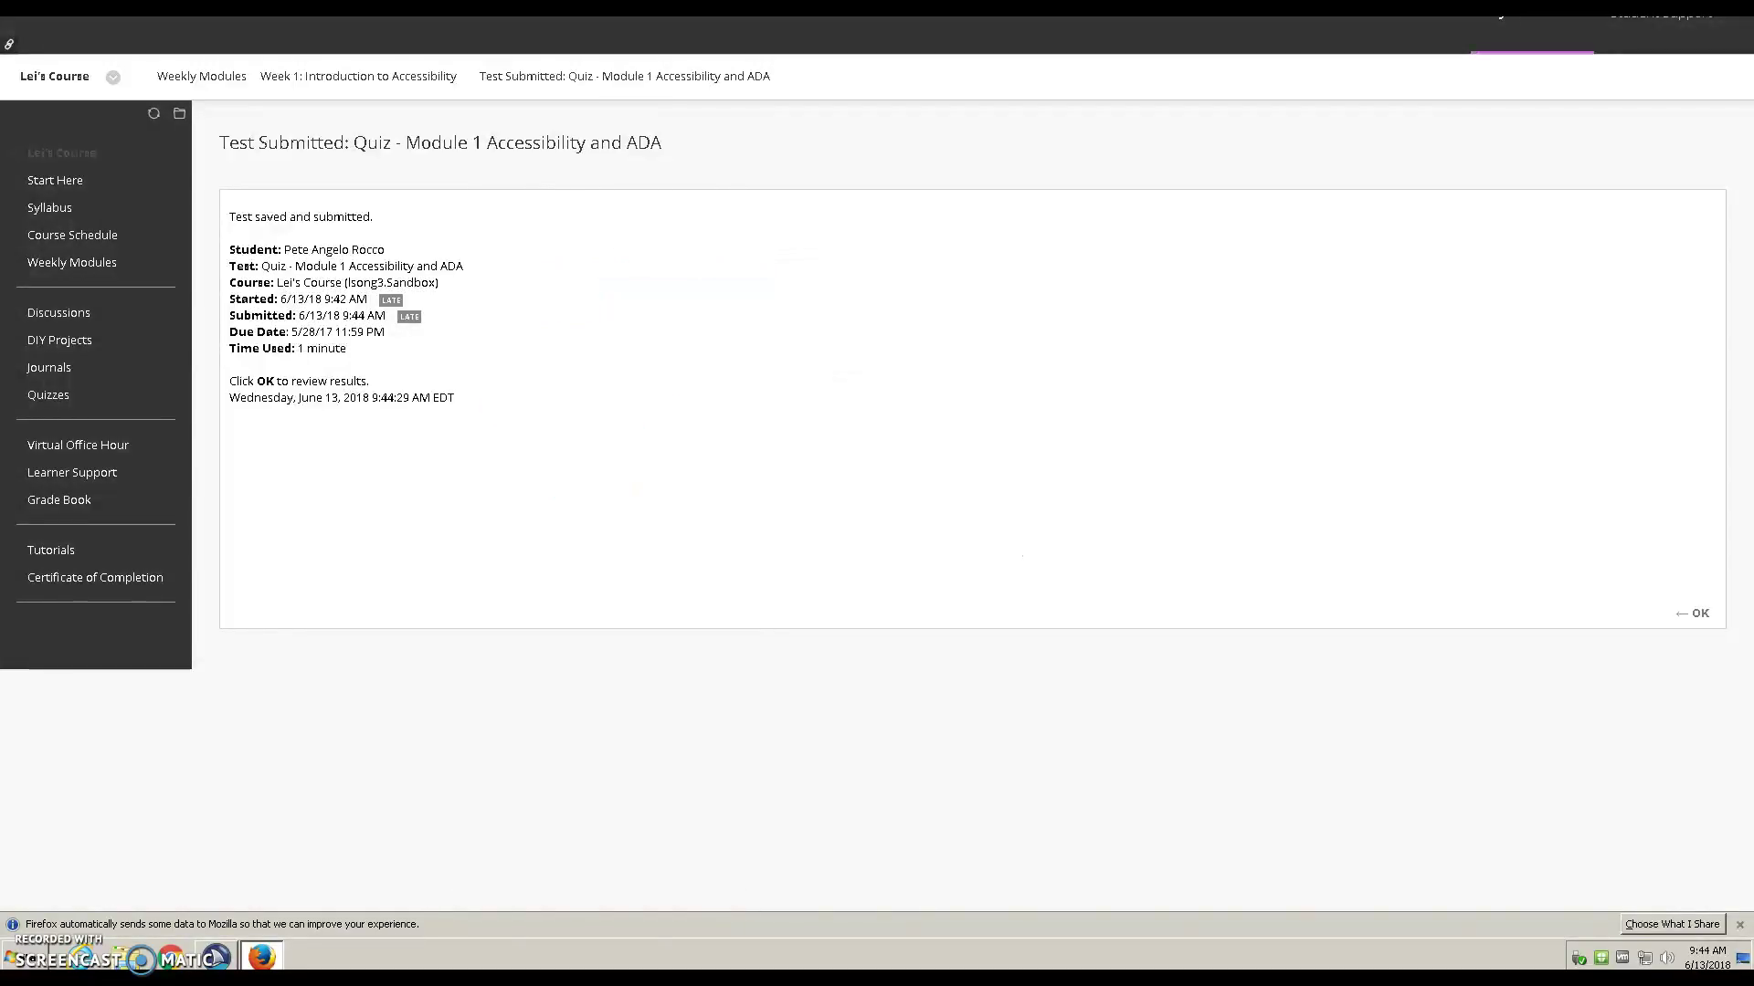
Open the DIY Projects page from the course menu
{"action": "key", "text": "Tab"}
{"action": "key", "text": "Tab"}
{"action": "key", "text": "Tab"}
{"action": "key", "text": "Tab"}
{"action": "key", "text": "Tab"}
{"action": "key", "text": "Tab"}
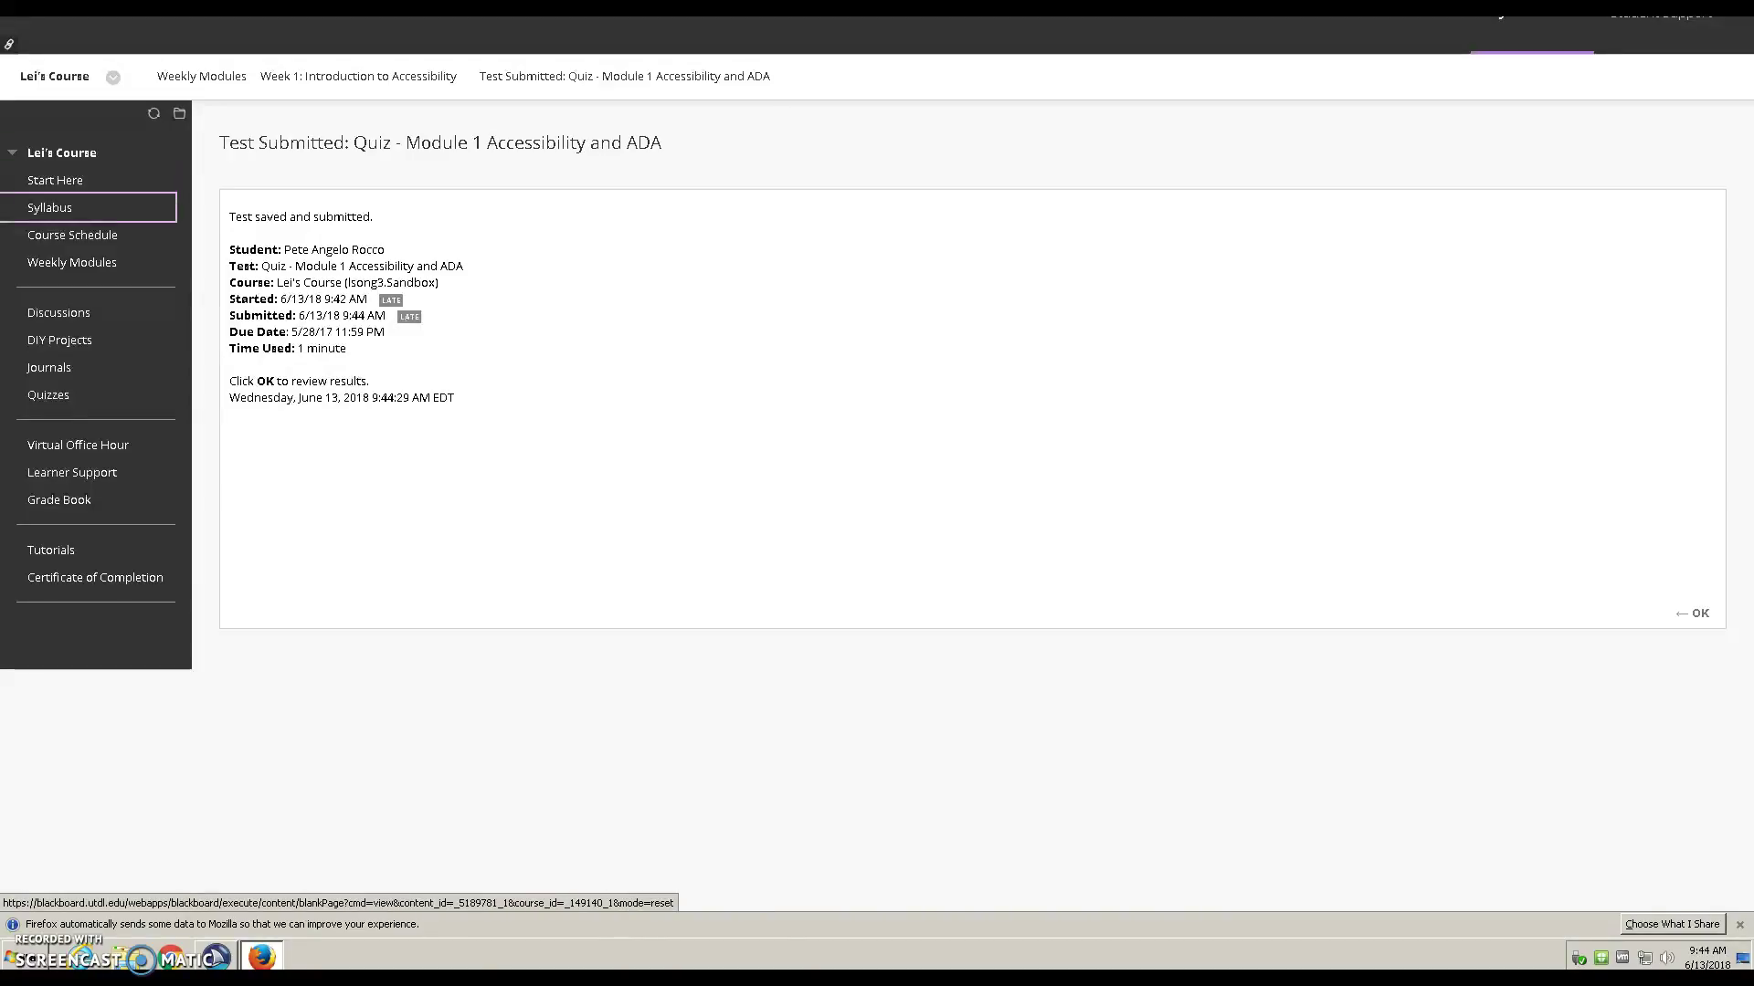
{"action": "key", "text": "Return"}
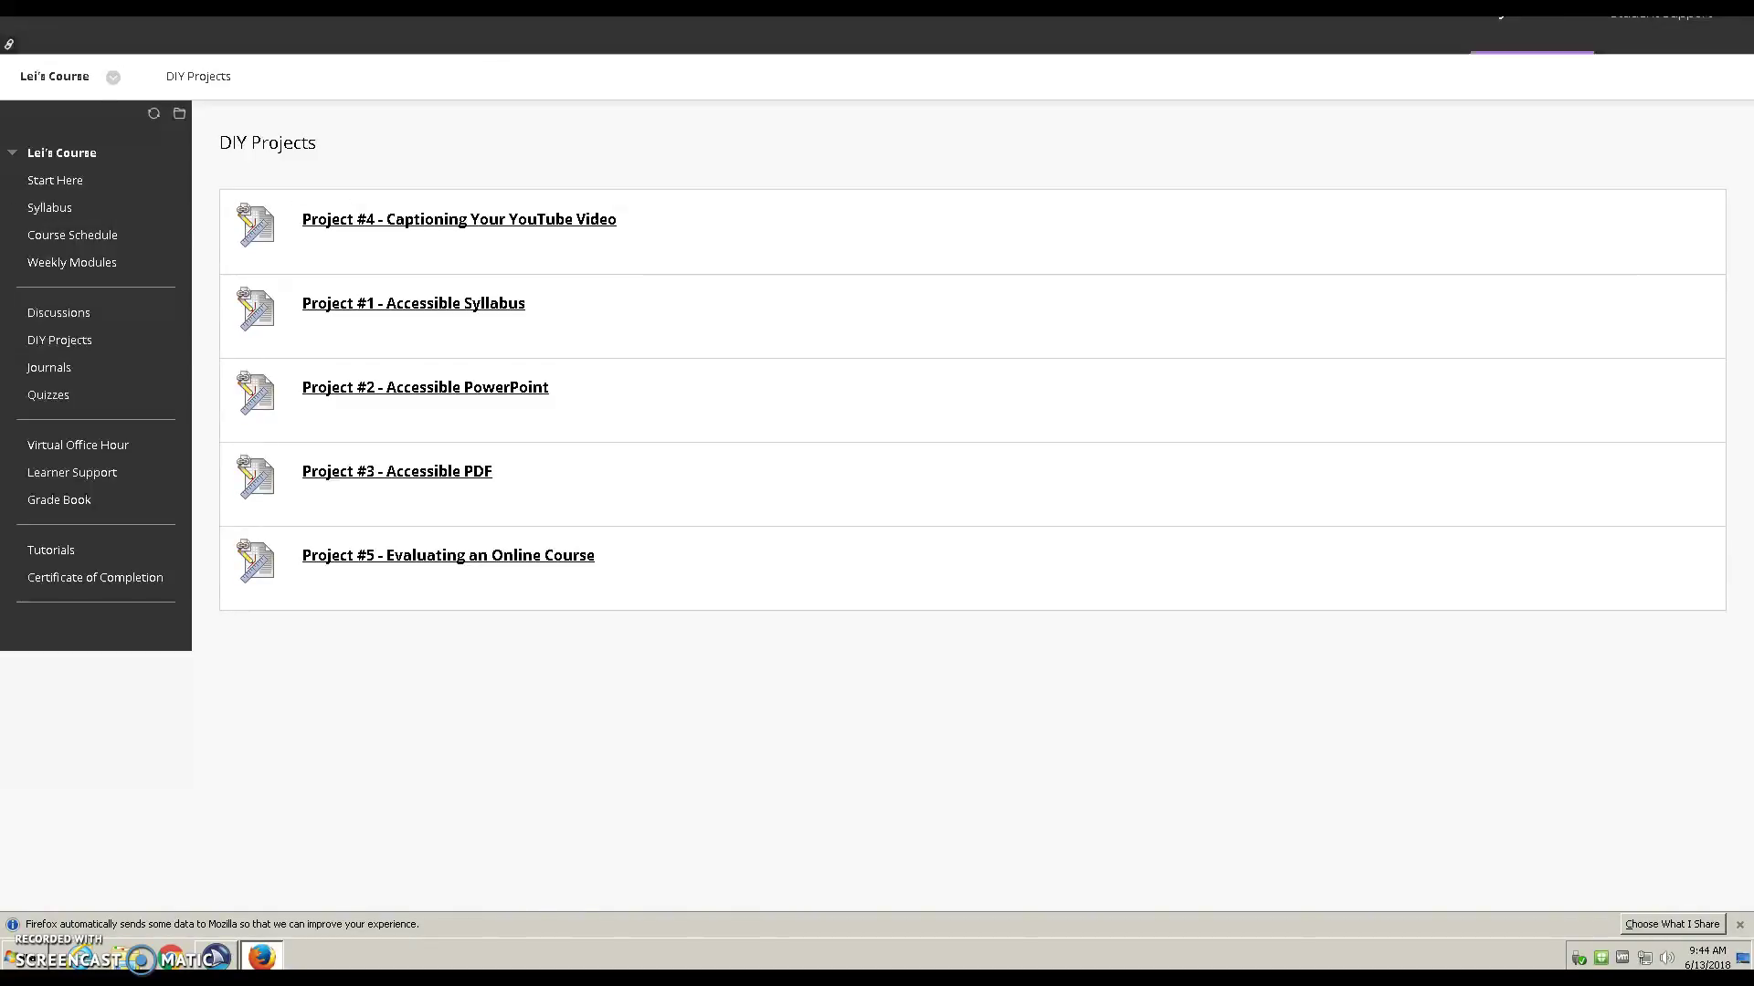
Jump to Project #3 - Accessible PDF through the Quick Links content outline and open the assignment
{"action": "key", "text": "shift+alt+l"}
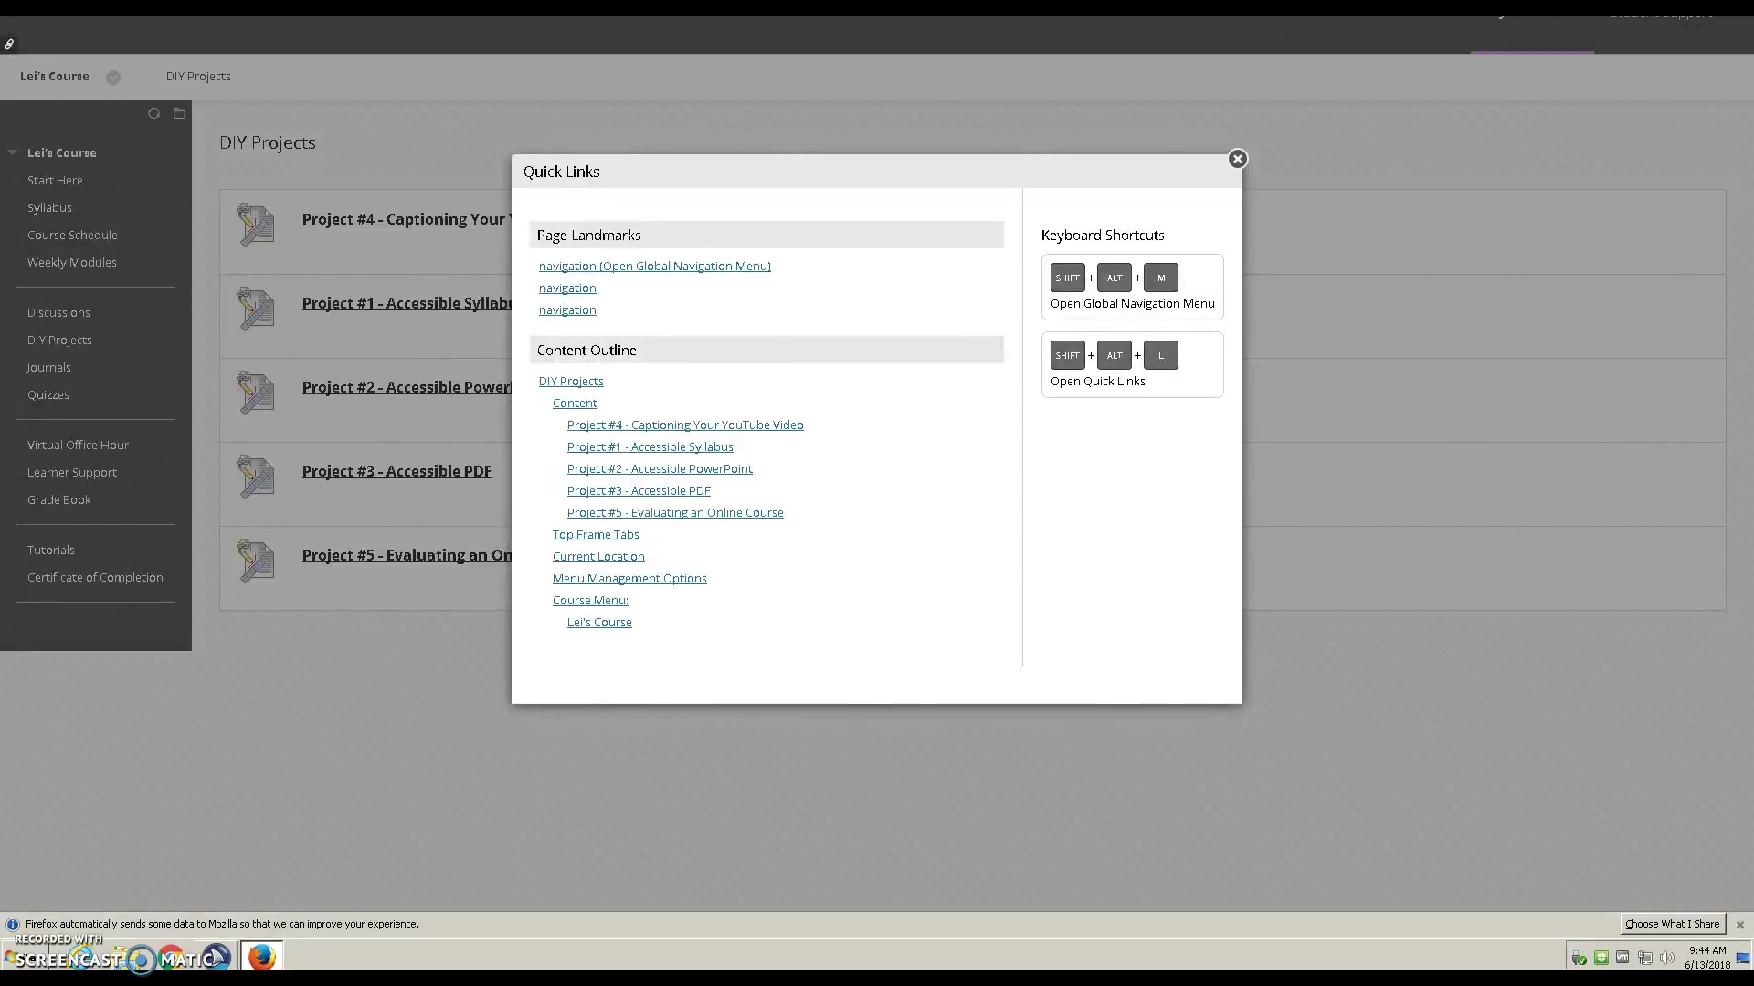
{"action": "key", "text": "Tab"}
{"action": "key", "text": "Tab"}
{"action": "key", "text": "Tab"}
{"action": "key", "text": "Tab"}
{"action": "key", "text": "Tab"}
{"action": "key", "text": "Tab"}
{"action": "key", "text": "Tab"}
{"action": "key", "text": "Tab"}
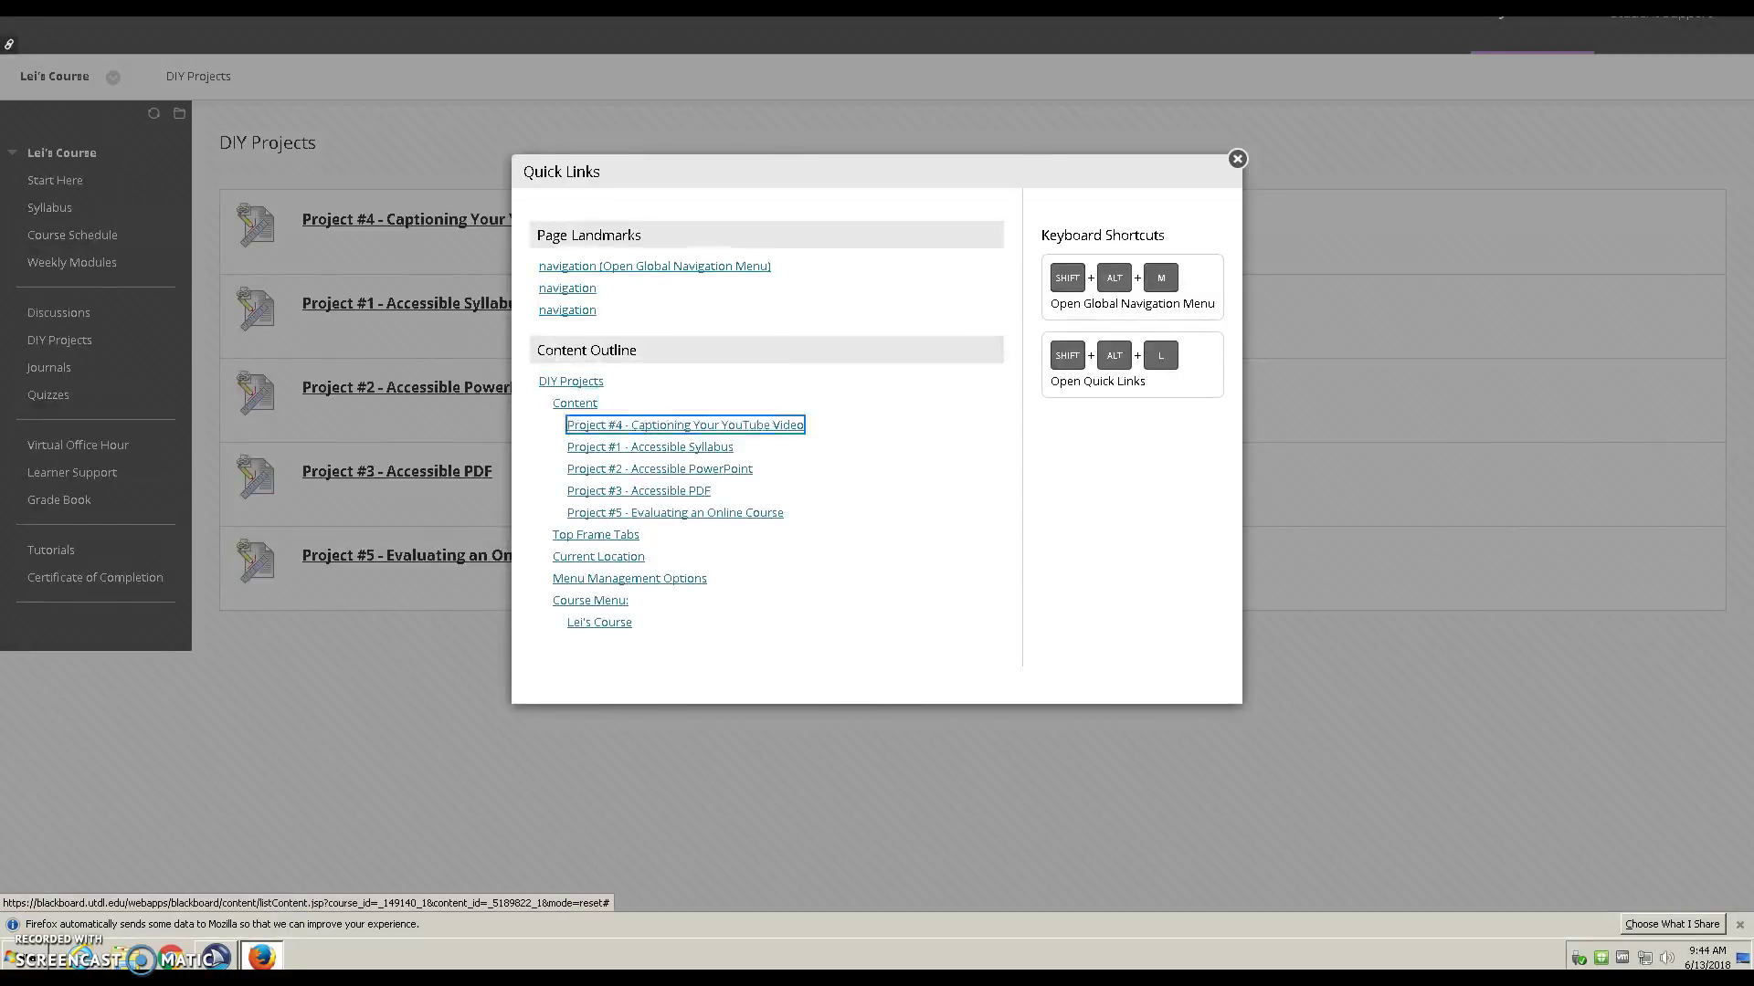
{"action": "key", "text": "Tab"}
{"action": "key", "text": "Return"}
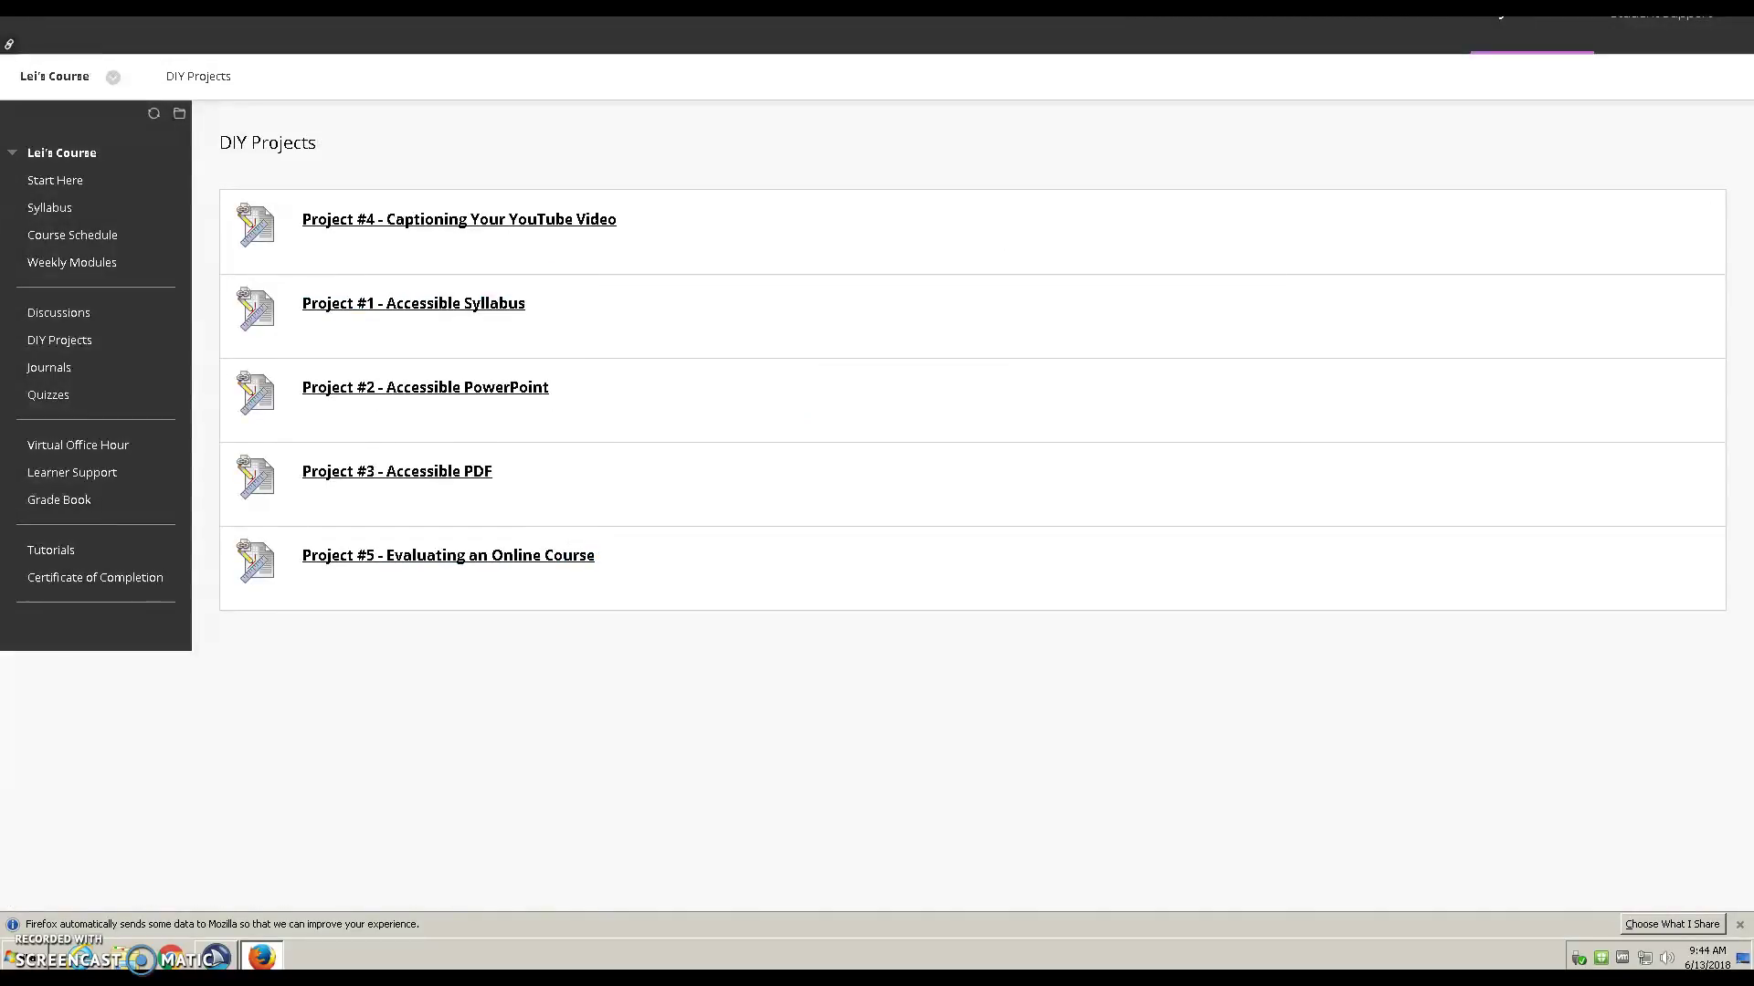
{"action": "key", "text": "Tab"}
{"action": "key", "text": "Return"}
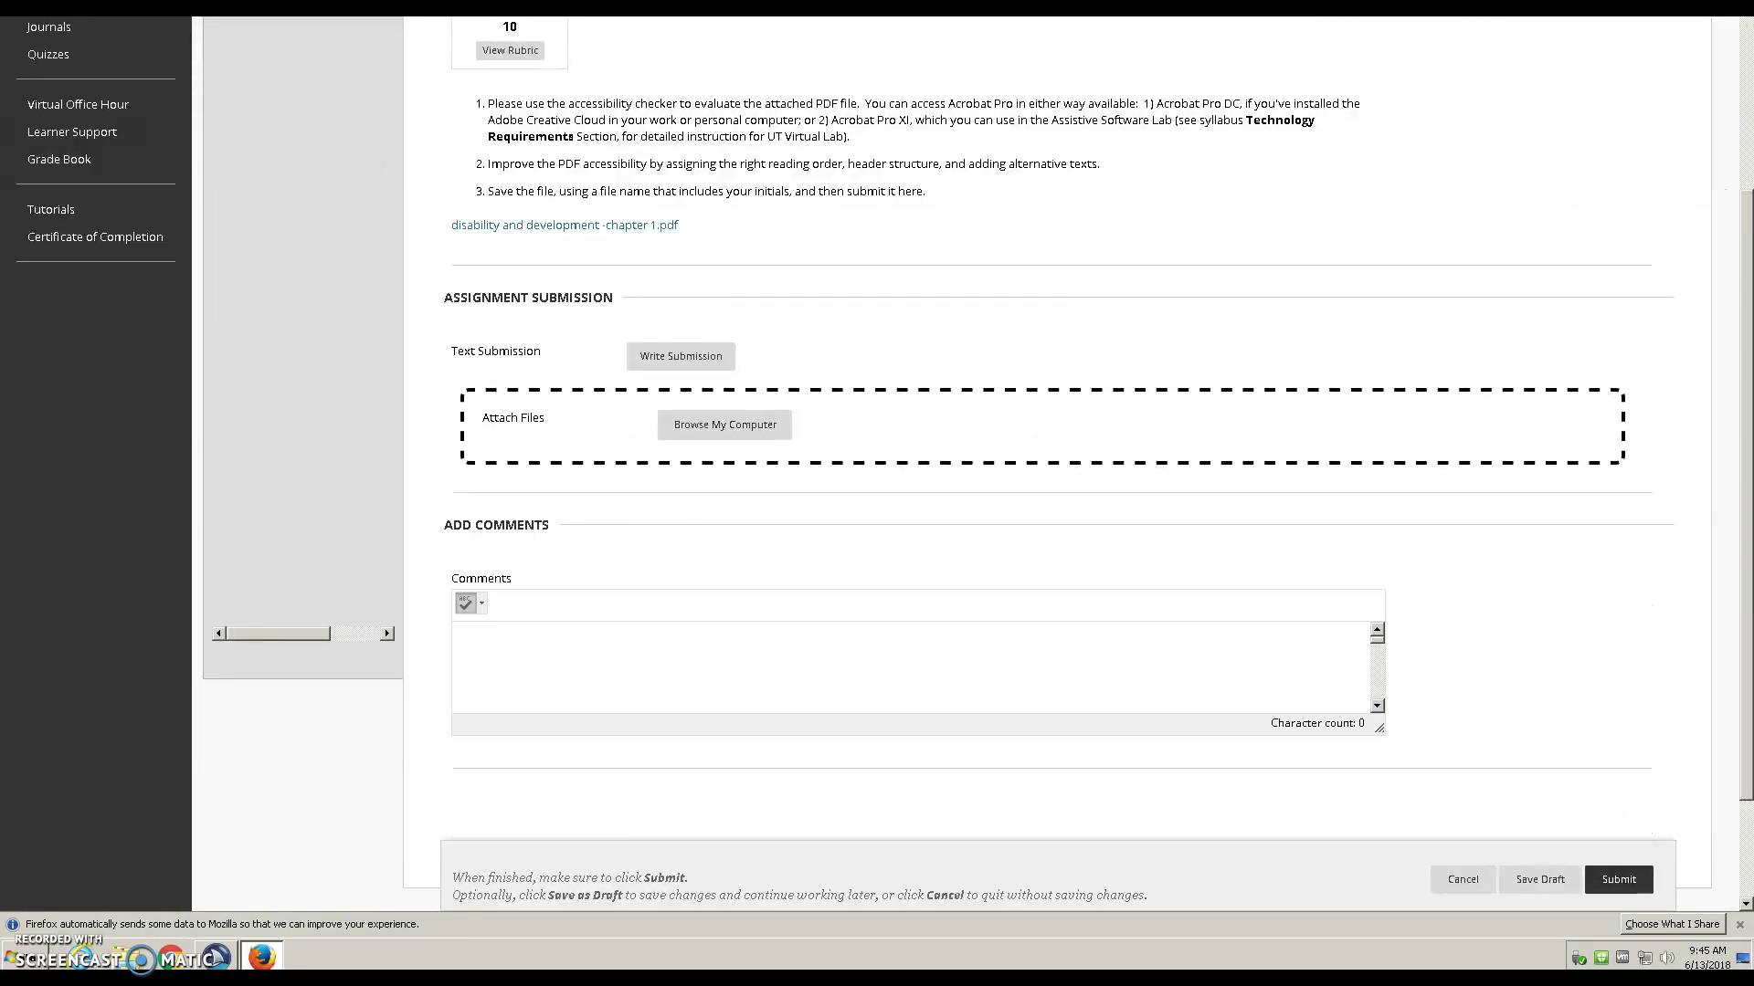
Jump to the Assignment Submission section of the Project #3 page through Quick Links
{"action": "key", "text": "shift+alt+l"}
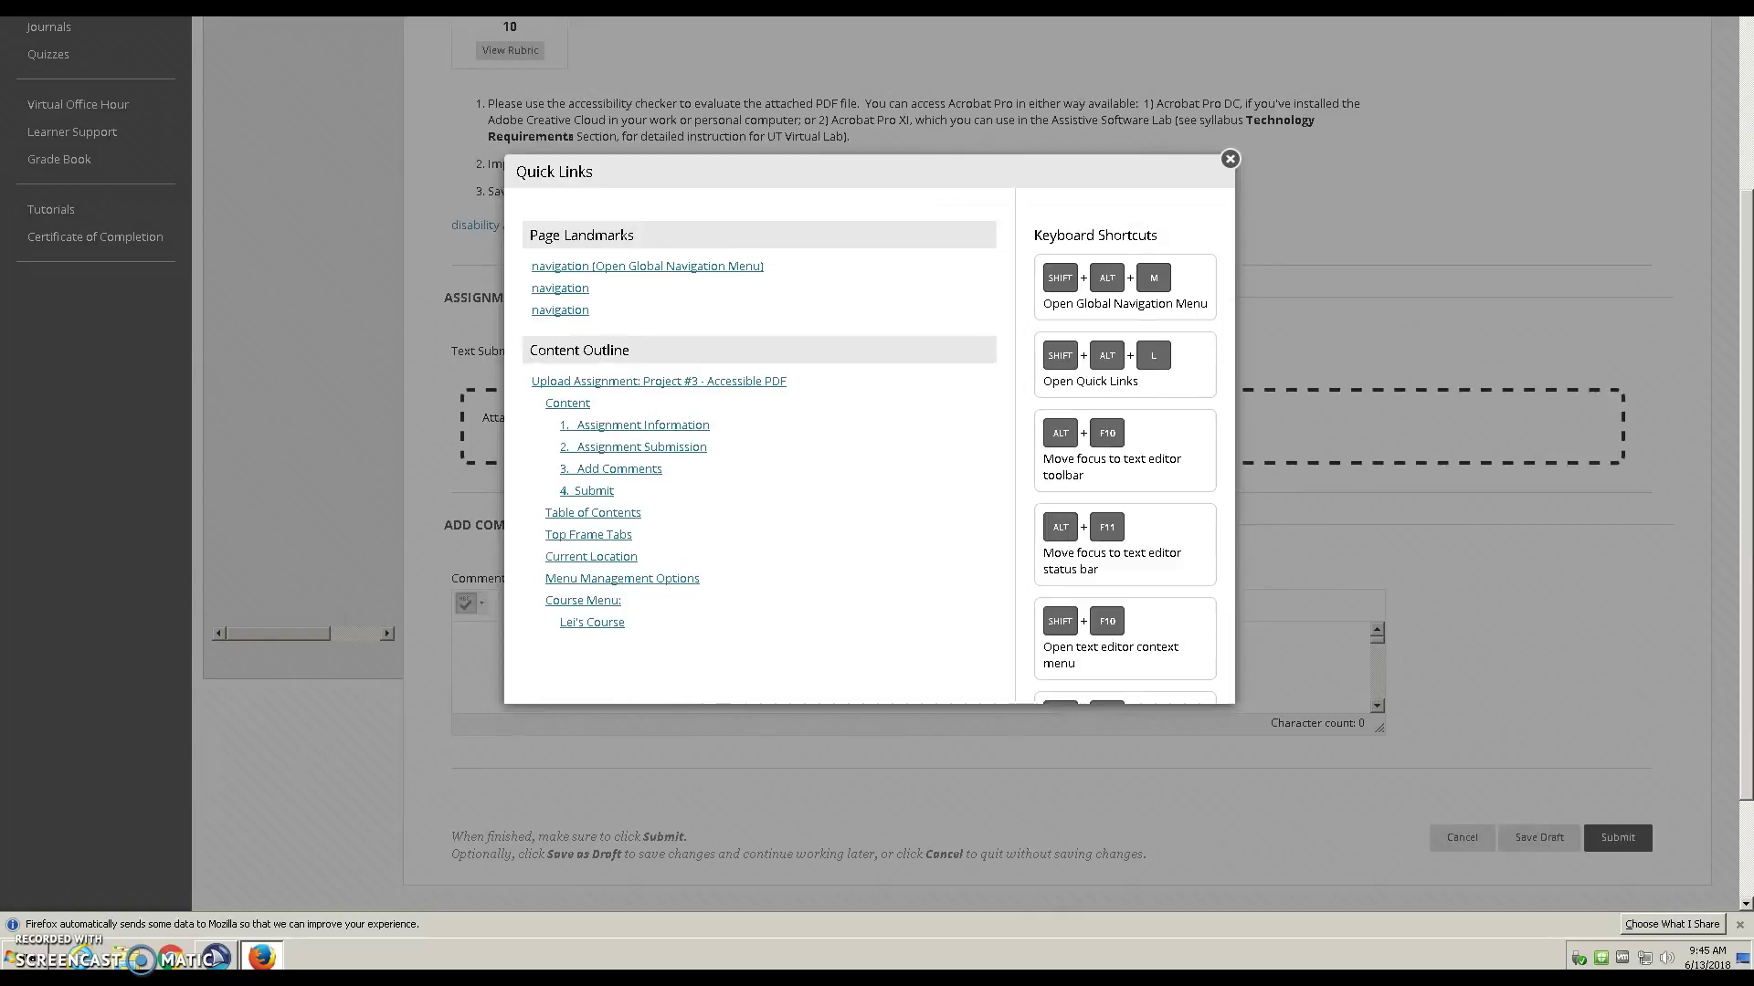
{"action": "key", "text": "Tab"}
{"action": "key", "text": "Tab"}
{"action": "key", "text": "Tab"}
{"action": "key", "text": "Tab"}
{"action": "key", "text": "Tab"}
{"action": "key", "text": "Tab"}
{"action": "key", "text": "Tab"}
{"action": "key", "text": "Return"}
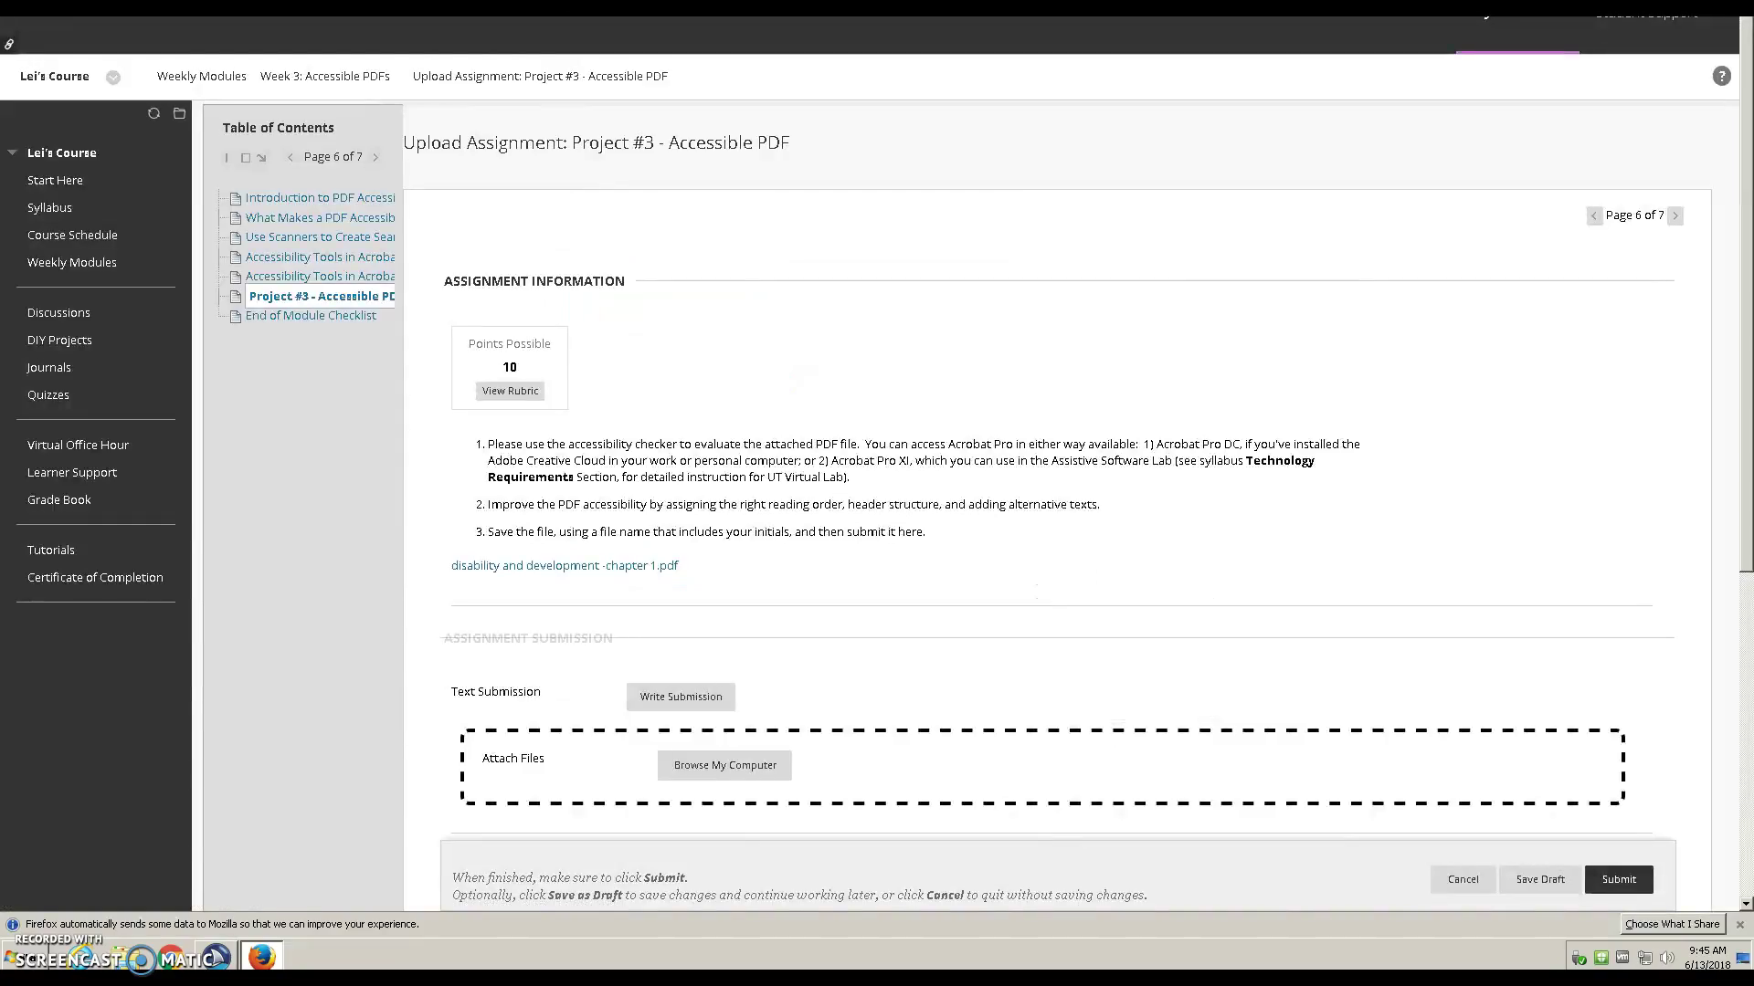
Attach the file 2.PNG from the computer's Pictures library to the assignment submission
{"action": "key", "text": "Tab"}
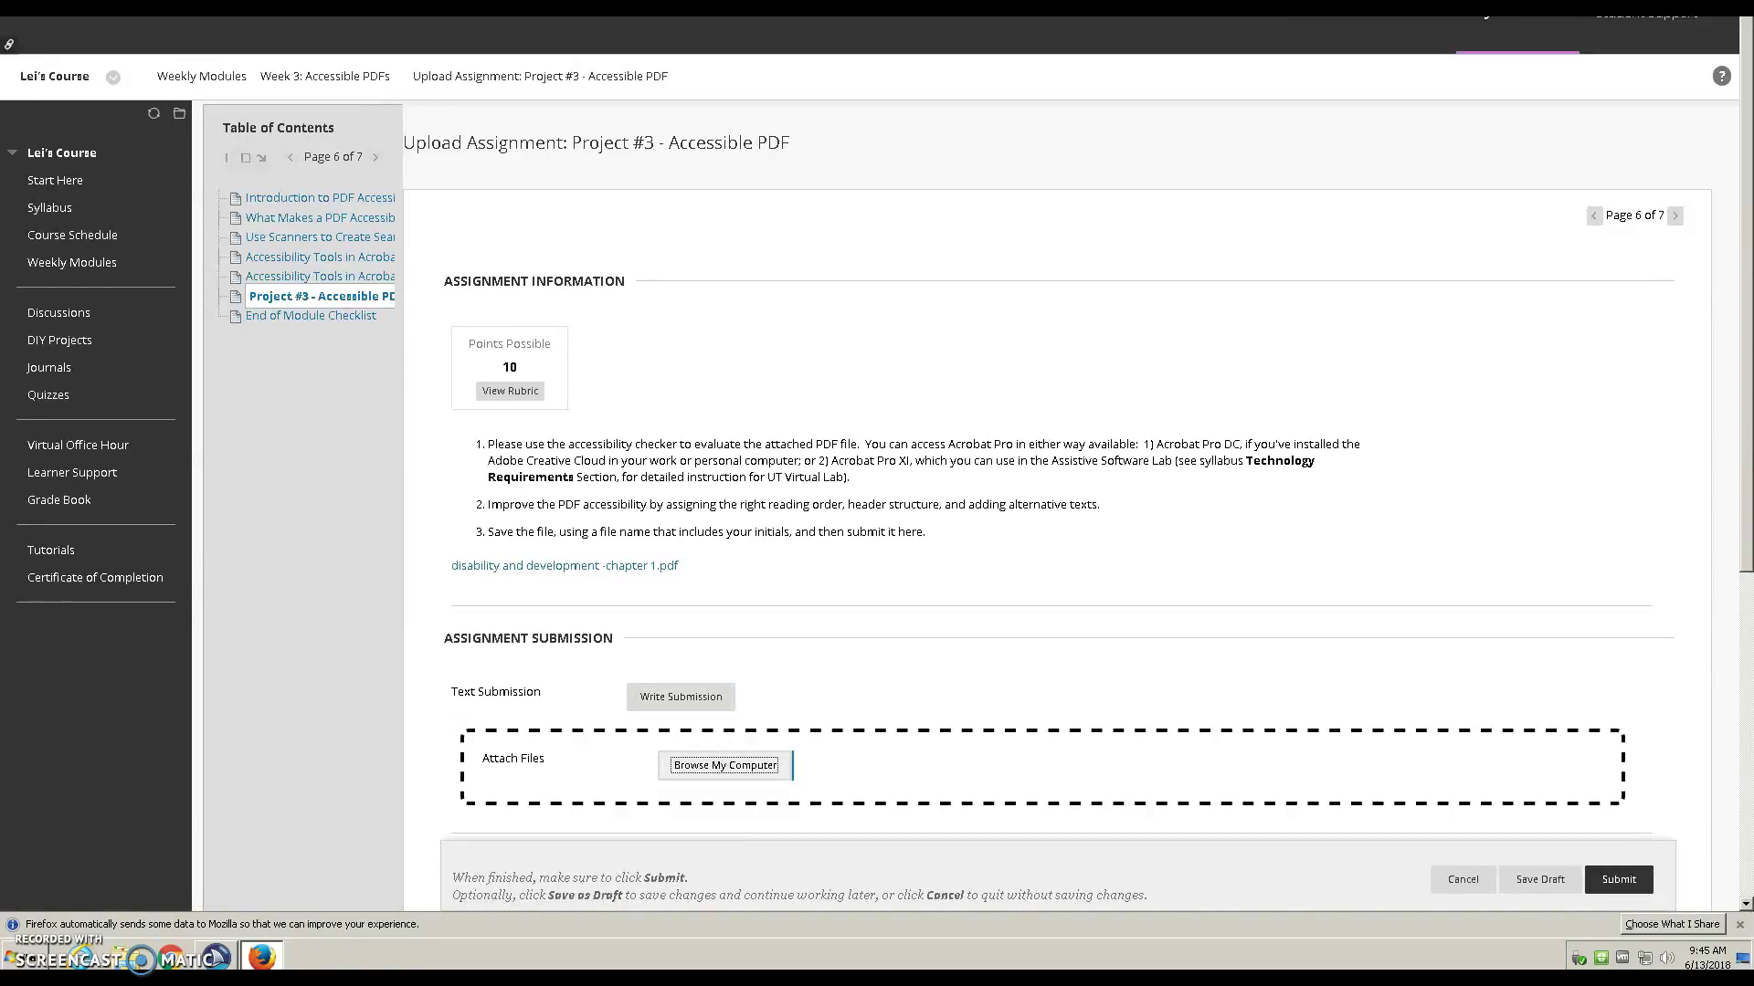
{"action": "key", "text": "Return"}
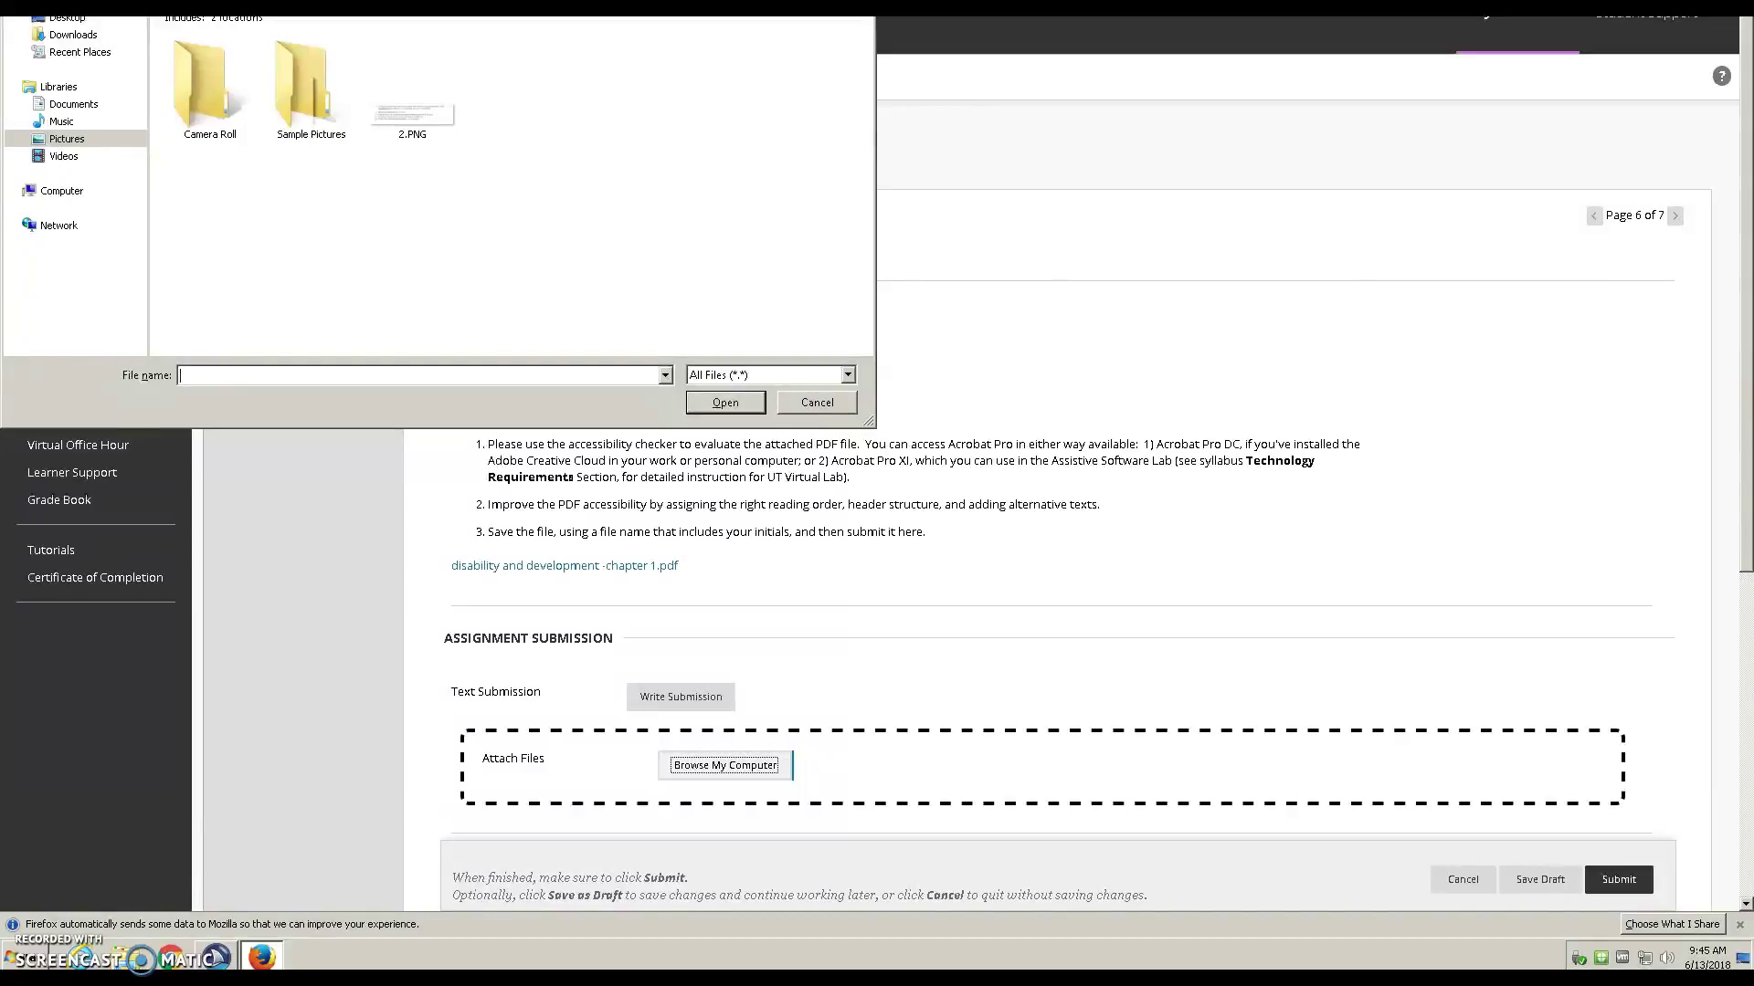
{"action": "key", "text": "Tab"}
{"action": "key", "text": "Tab"}
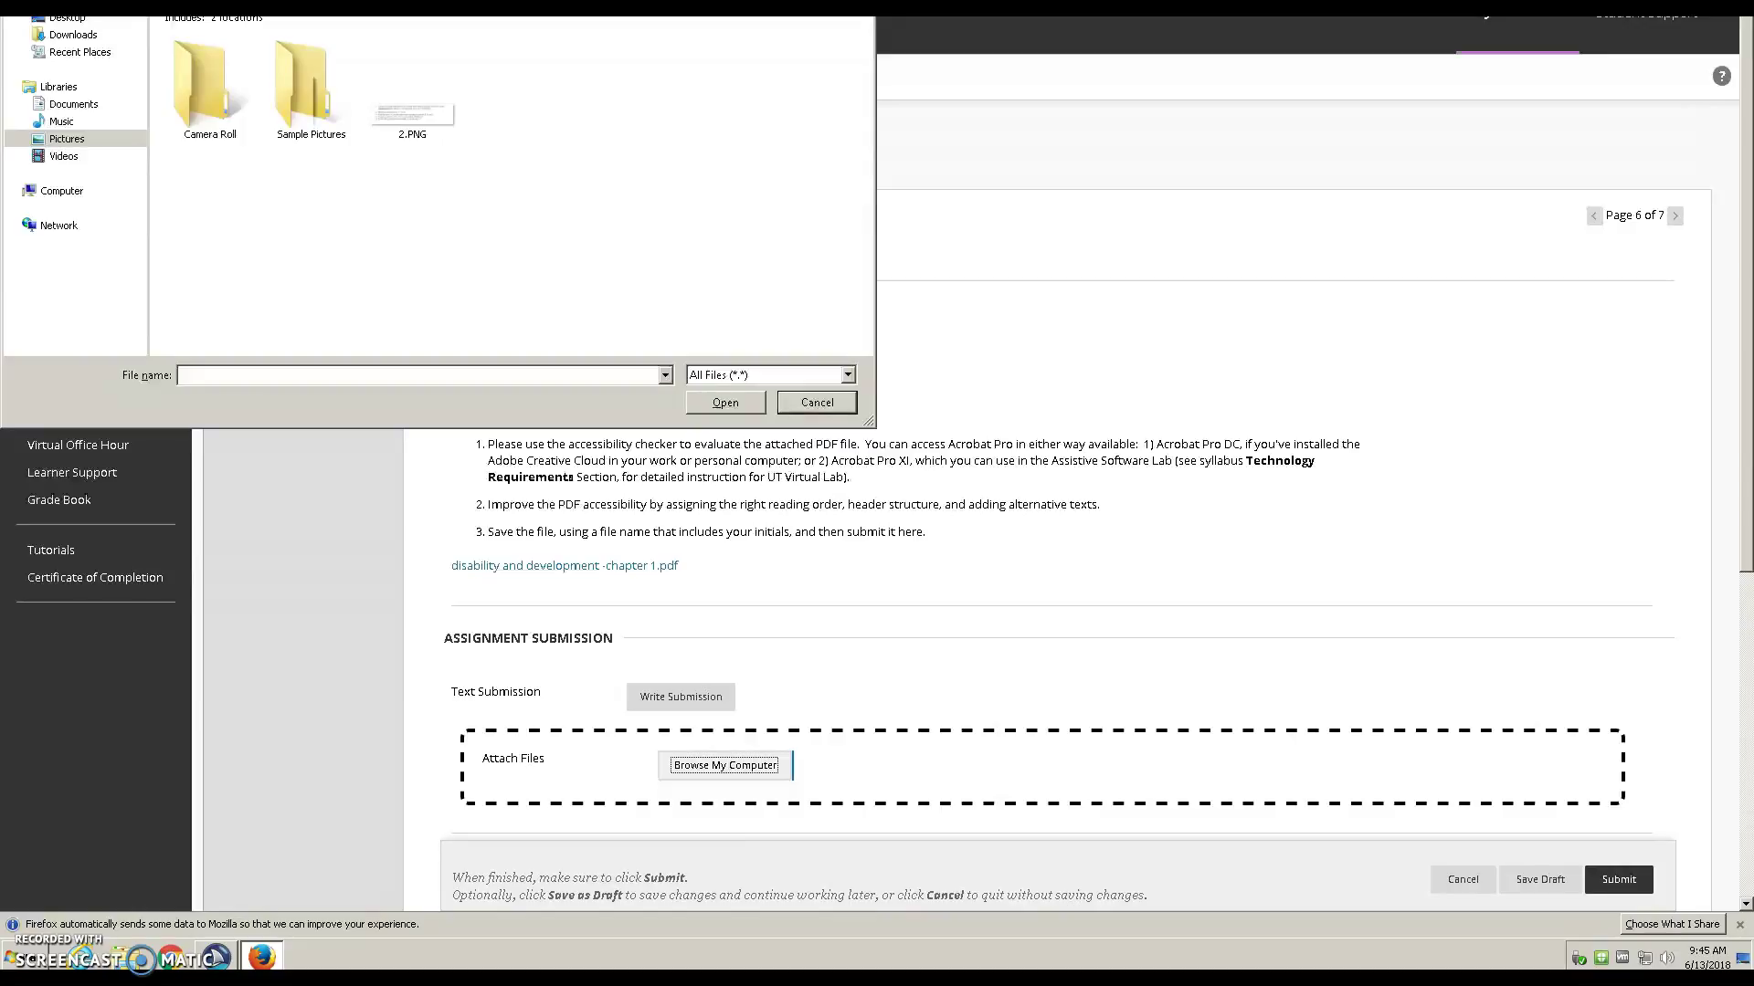
{"action": "key", "text": "Tab"}
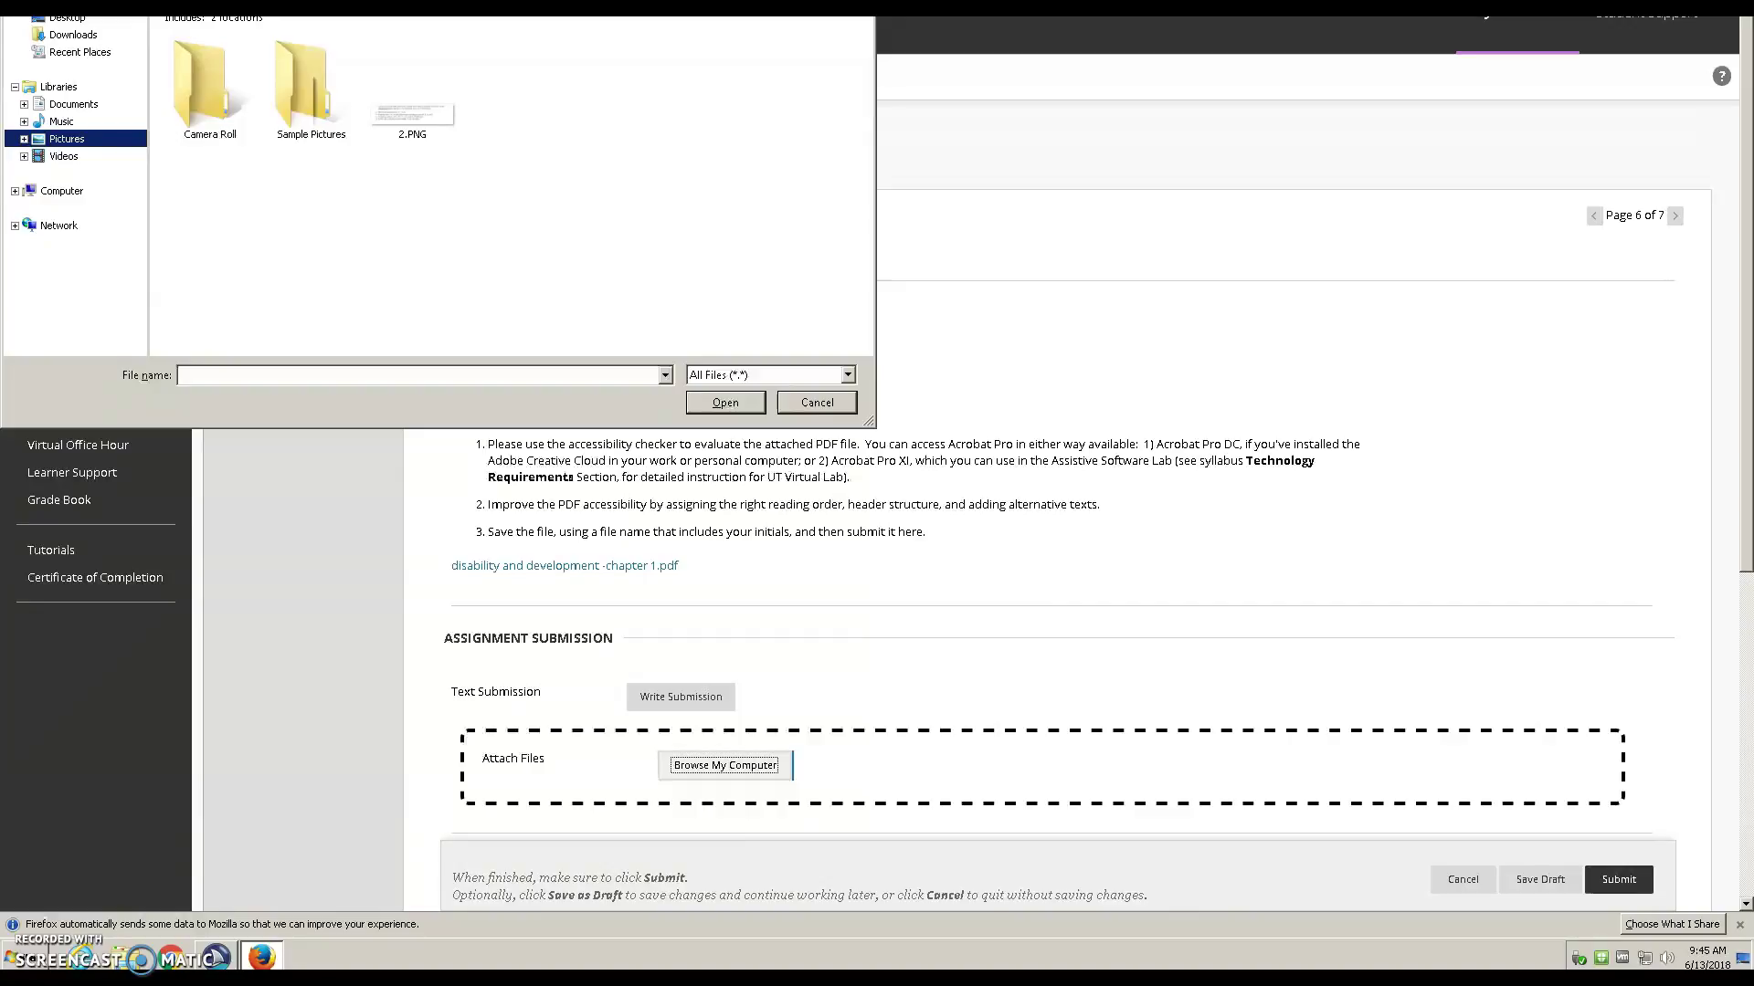
{"action": "key", "text": "Tab"}
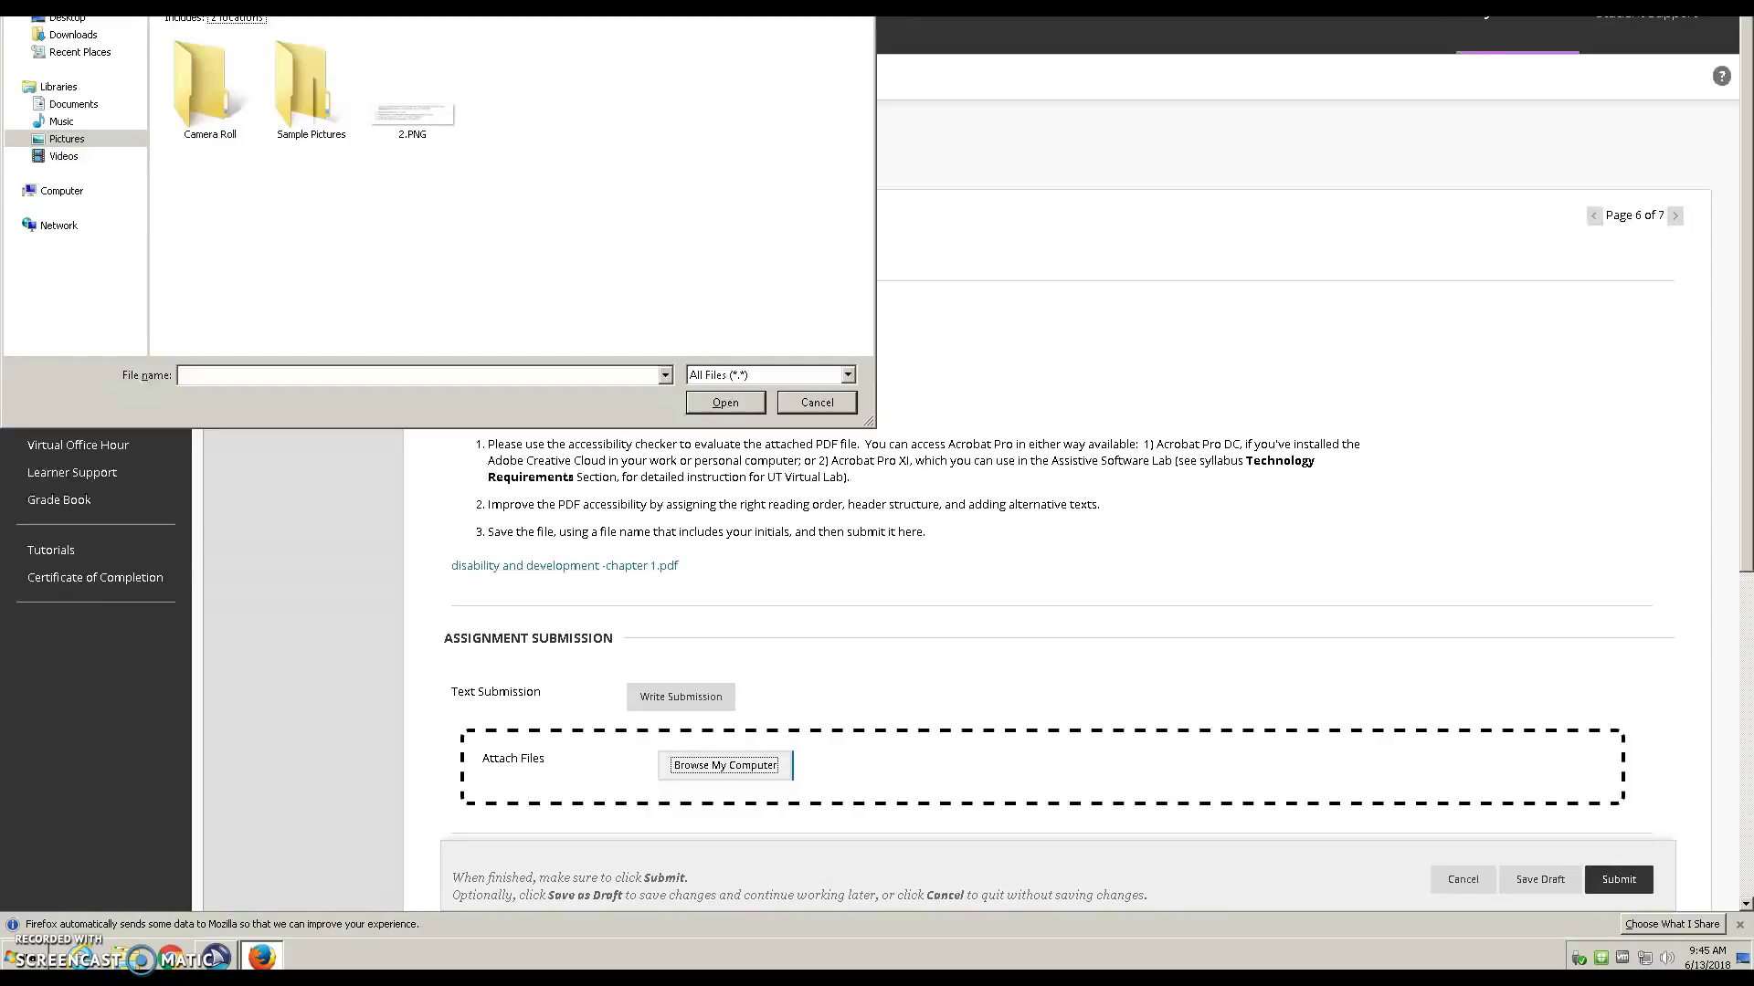
{"action": "key", "text": "Tab"}
{"action": "key", "text": "Tab"}
{"action": "key", "text": "Right"}
{"action": "key", "text": "Right"}
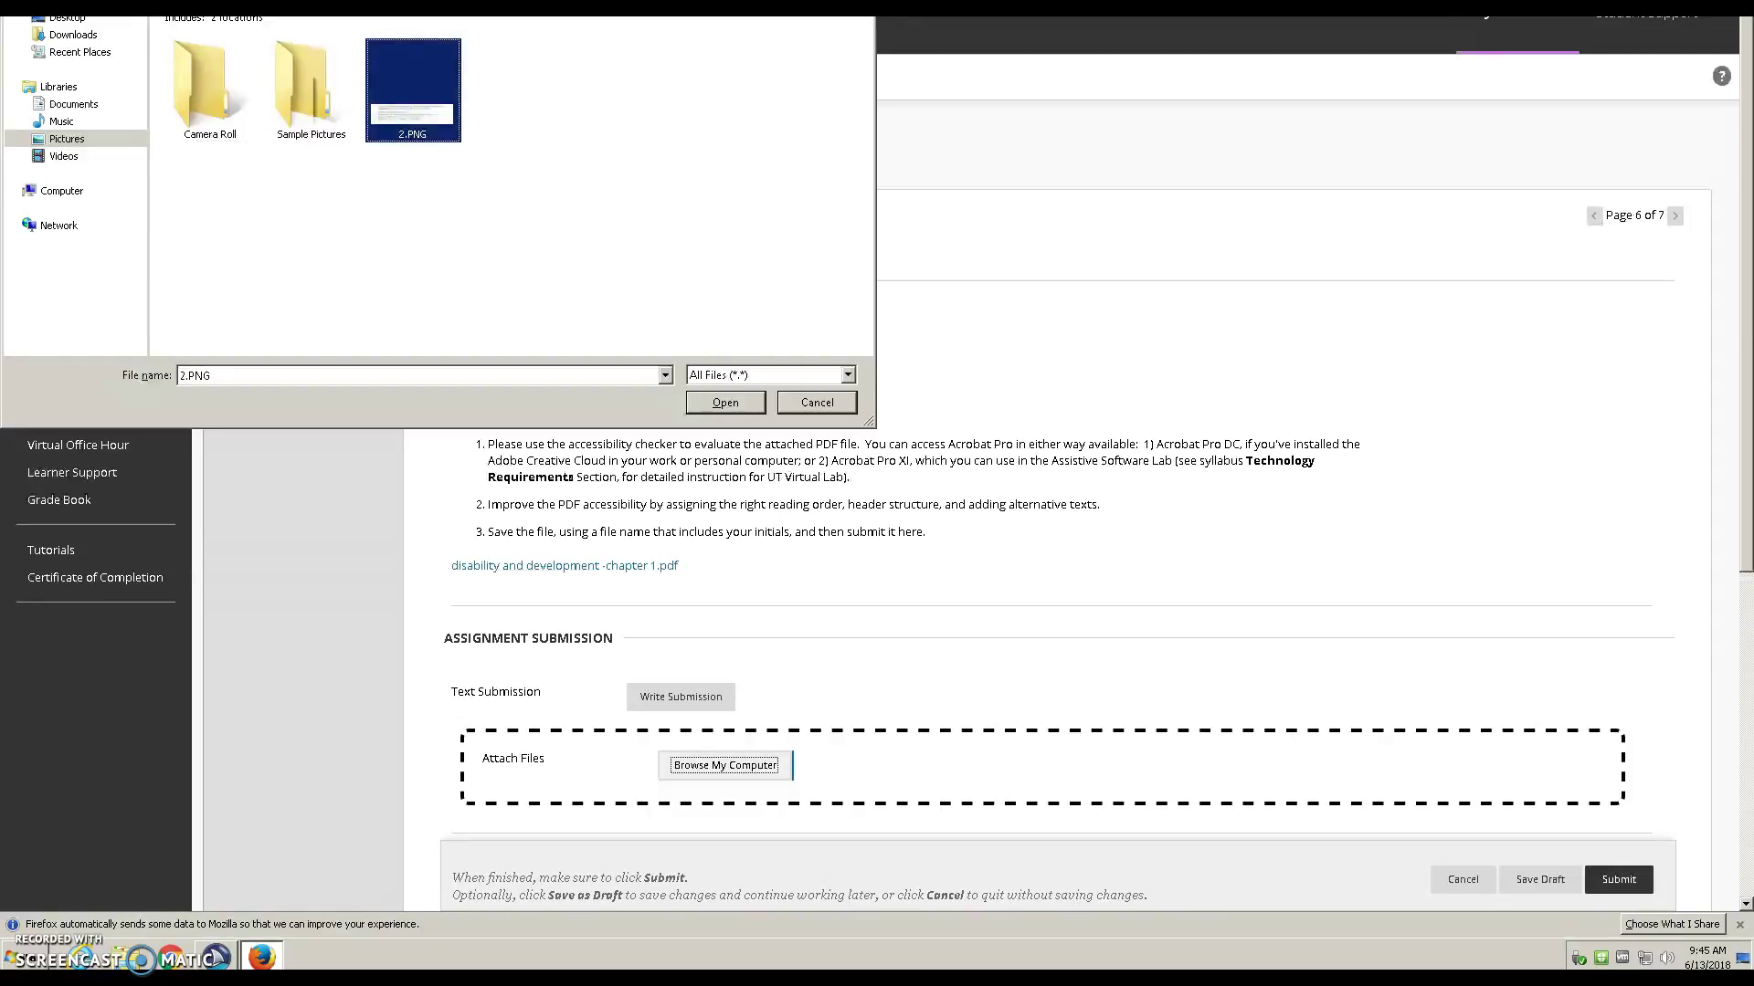
{"action": "key", "text": "Return"}
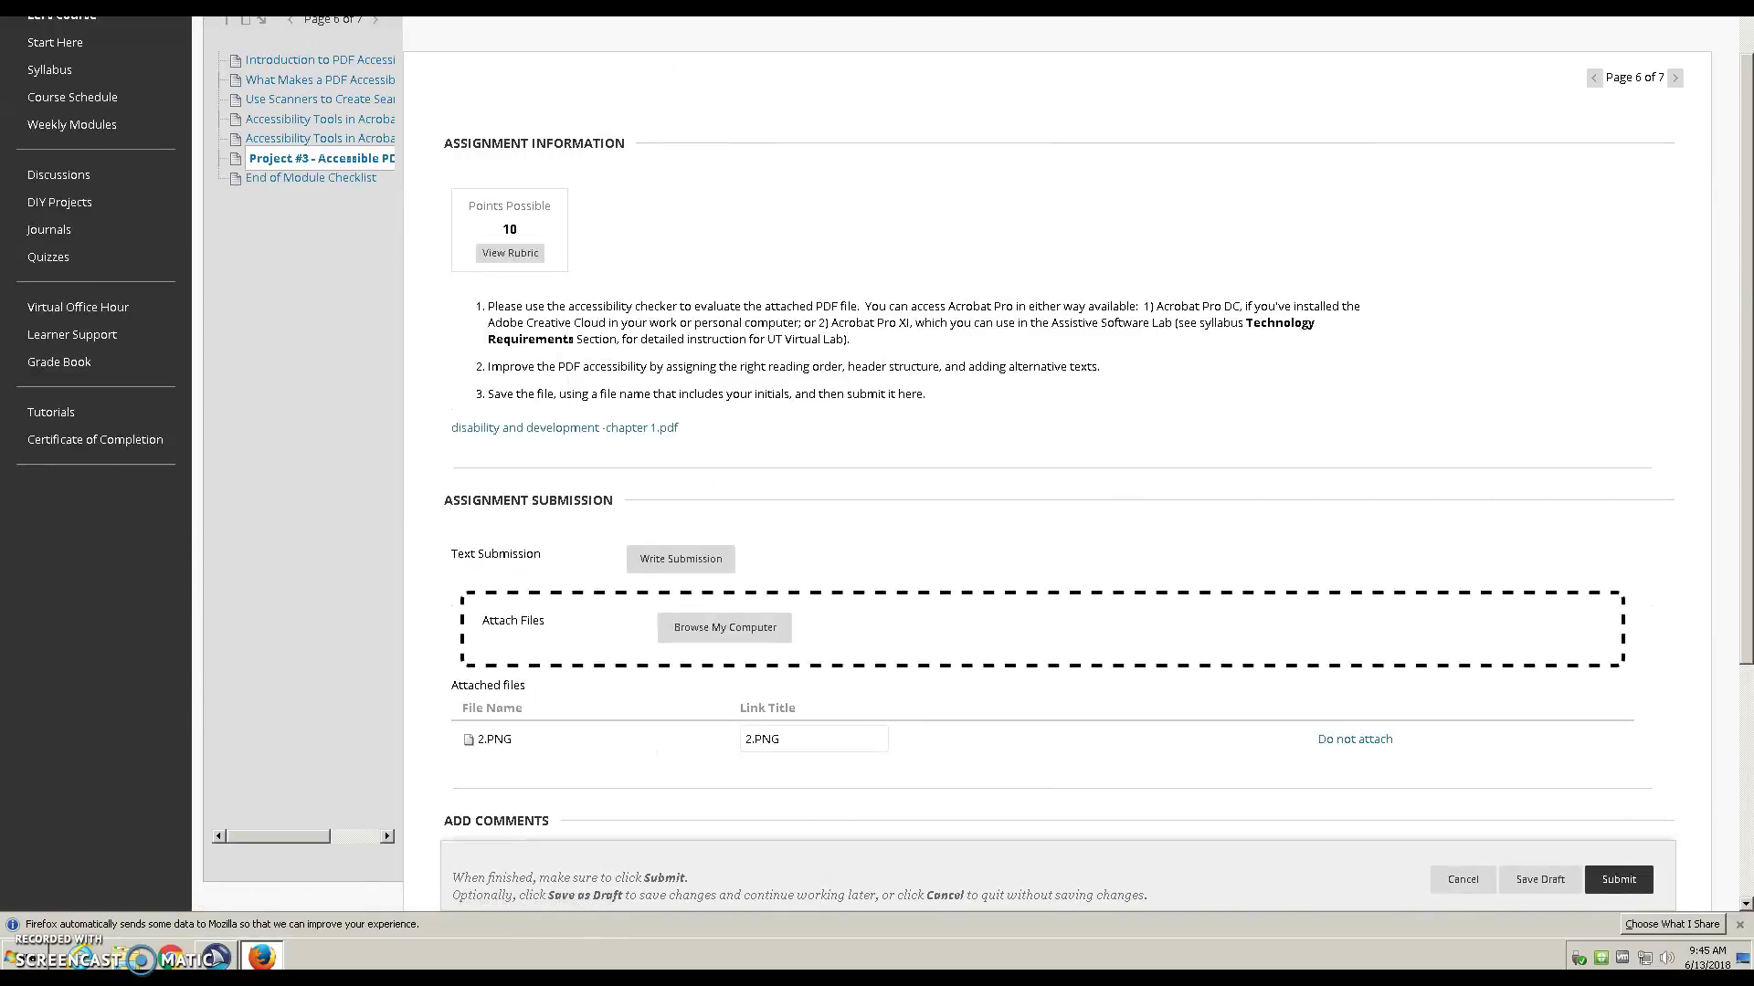
Submit the Project #3 - Accessible PDF assignment
{"action": "key", "text": "Tab"}
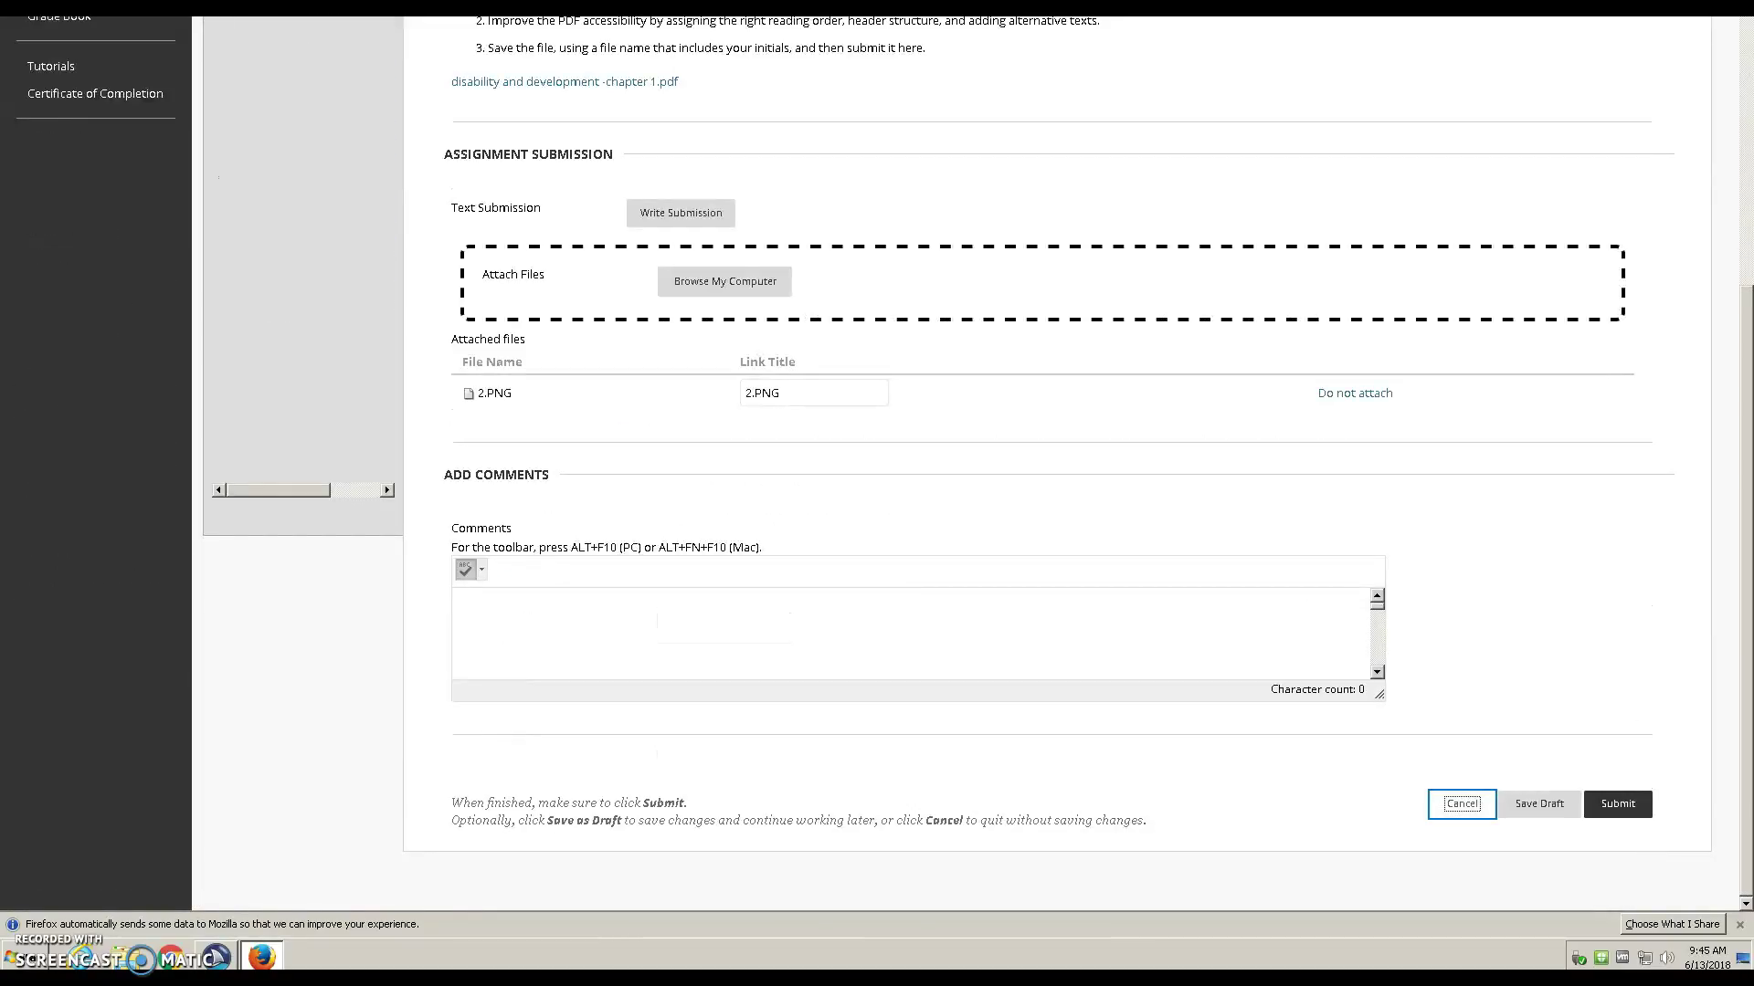
{"action": "key", "text": "Tab"}
{"action": "key", "text": "Tab"}
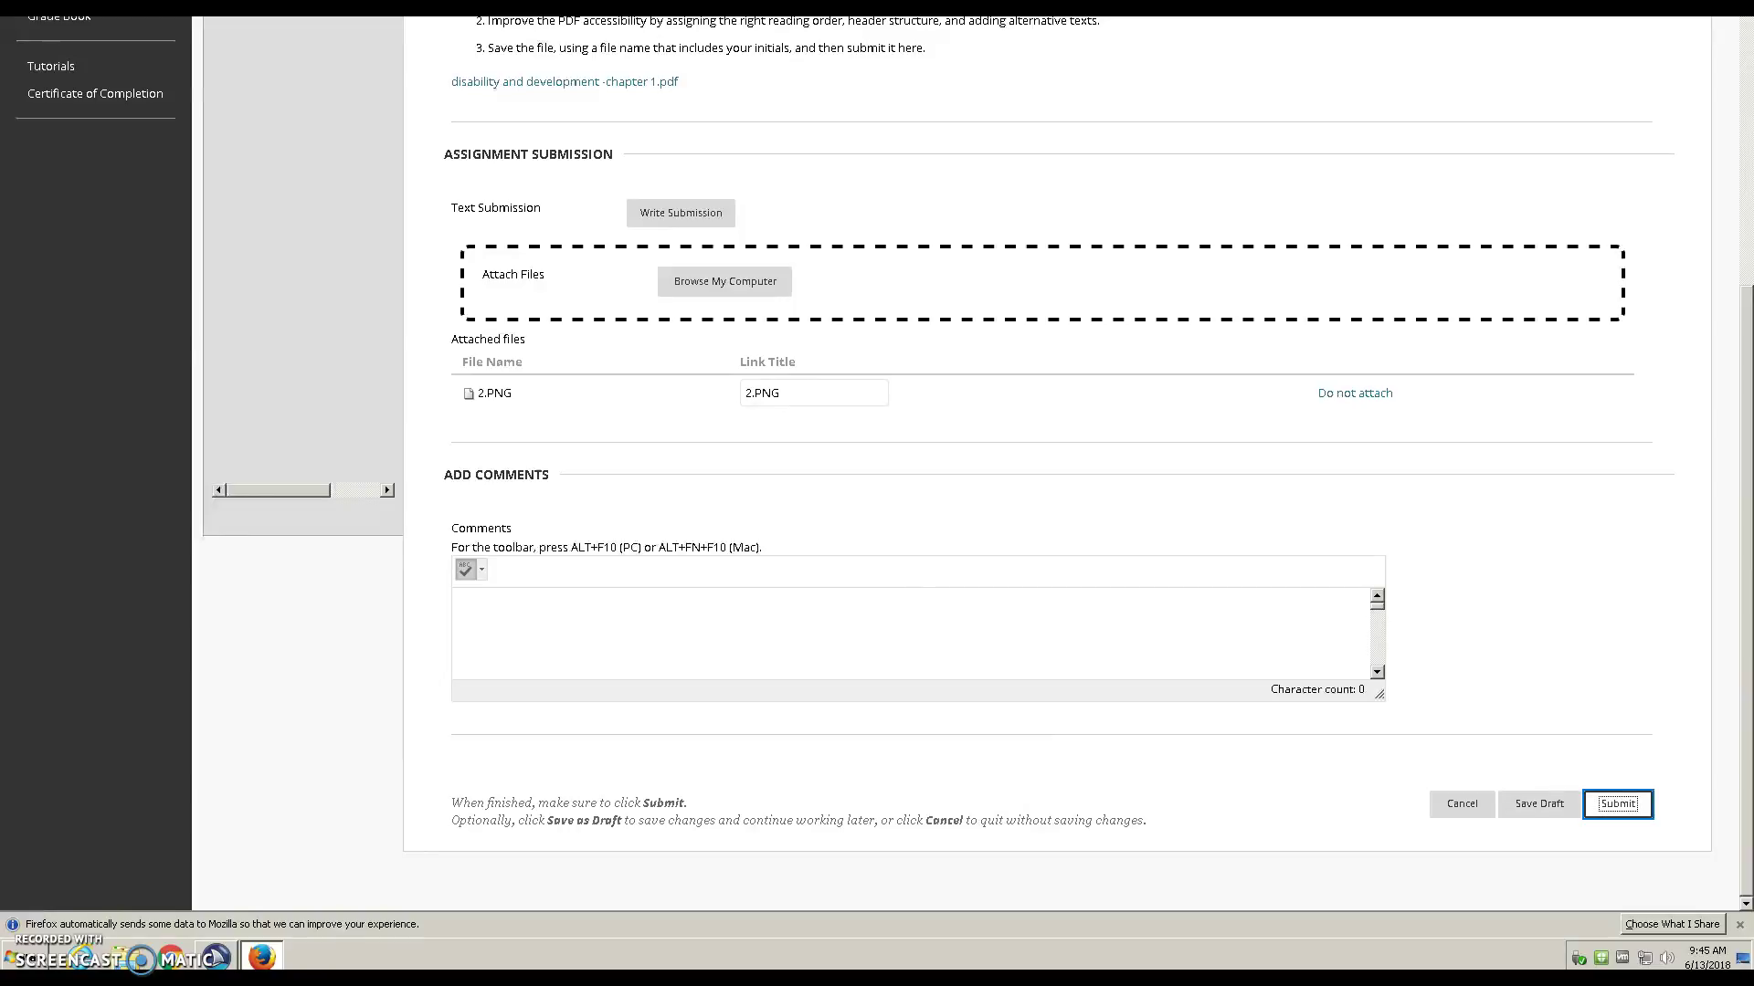
{"action": "key", "text": "Return"}
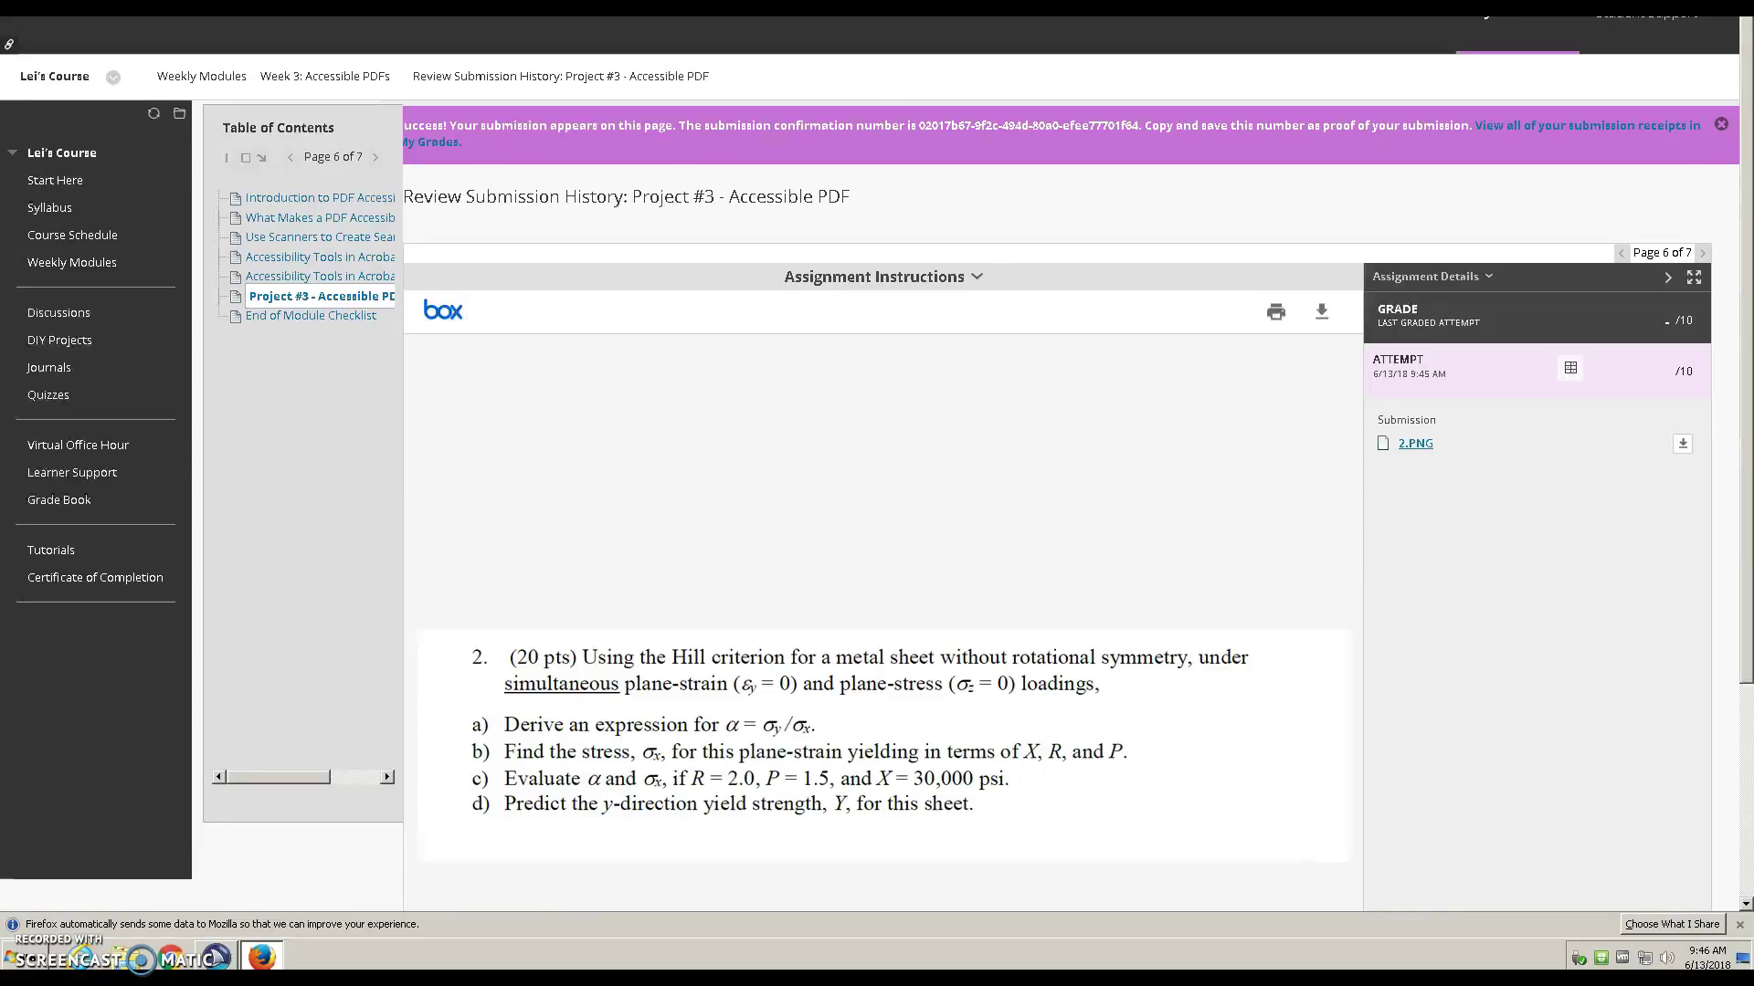
Jump from the submission review page to the course menu through the Quick Links content outline
{"action": "key", "text": "shift+alt+l"}
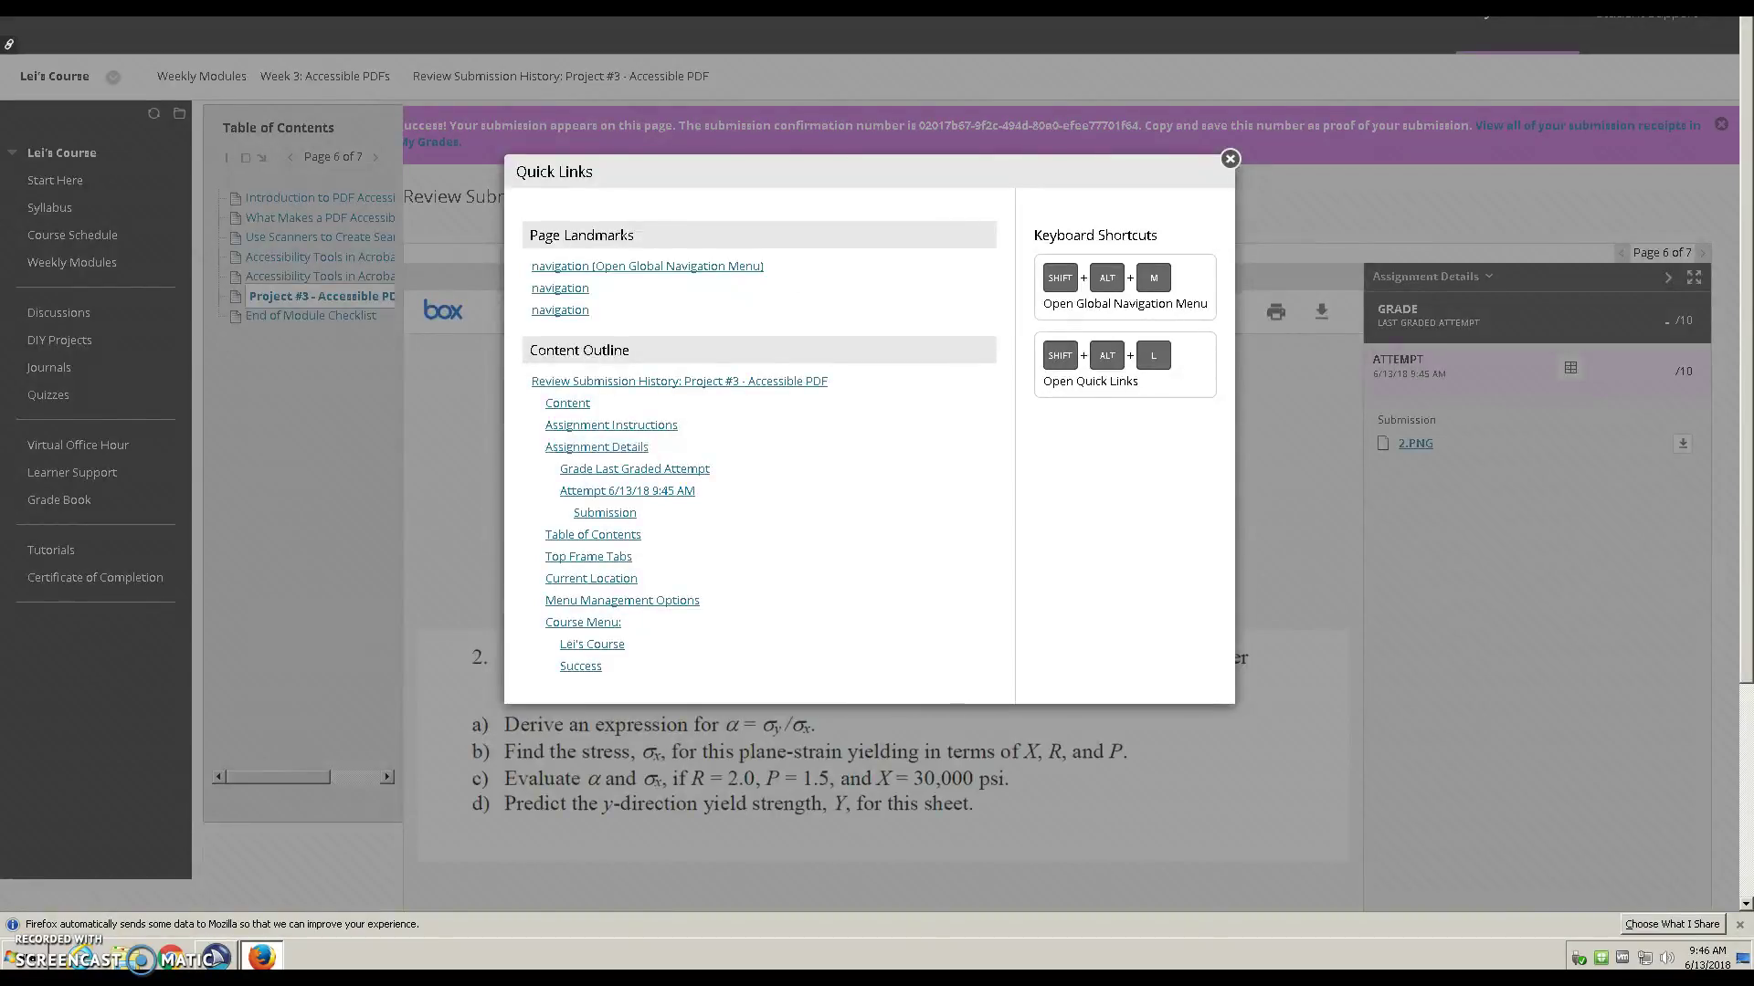
{"action": "key", "text": "Tab"}
{"action": "key", "text": "Tab"}
{"action": "key", "text": "Tab"}
{"action": "key", "text": "Tab"}
{"action": "key", "text": "Tab"}
{"action": "key", "text": "Tab"}
{"action": "key", "text": "Tab"}
{"action": "key", "text": "Tab"}
{"action": "key", "text": "Tab"}
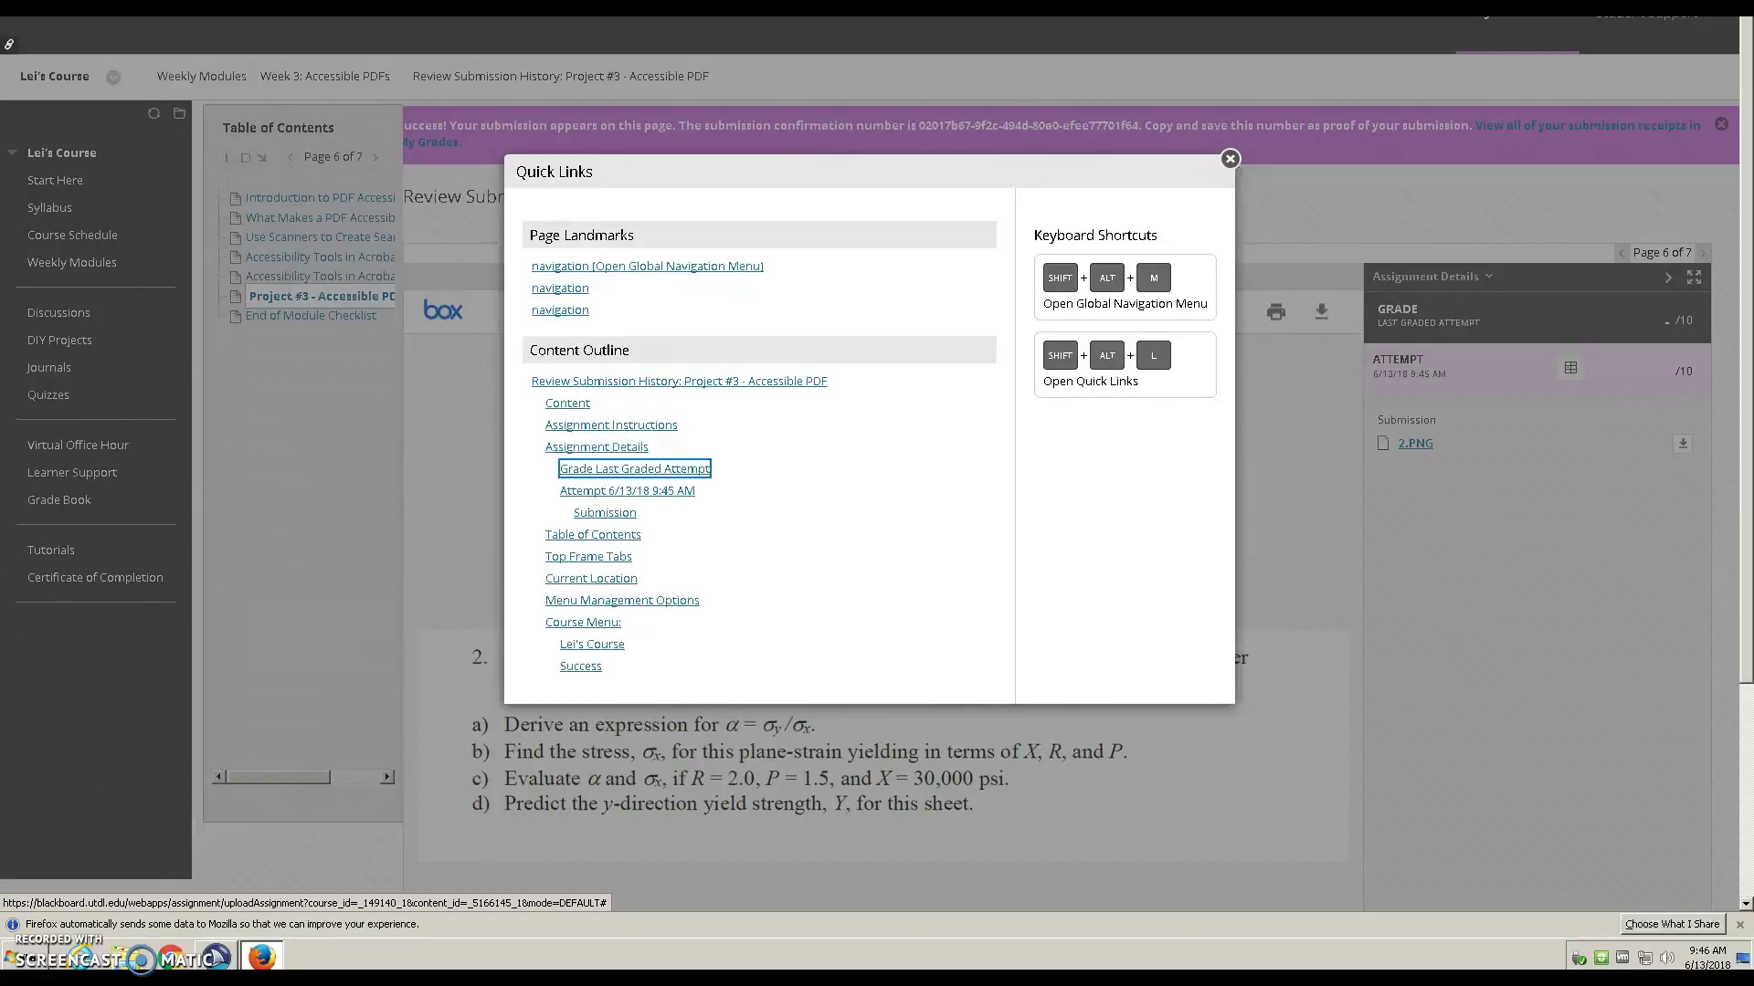
{"action": "key", "text": "Tab"}
{"action": "key", "text": "Tab"}
{"action": "key", "text": "Tab"}
{"action": "key", "text": "Tab"}
{"action": "key", "text": "Tab"}
{"action": "key", "text": "Tab"}
{"action": "key", "text": "Return"}
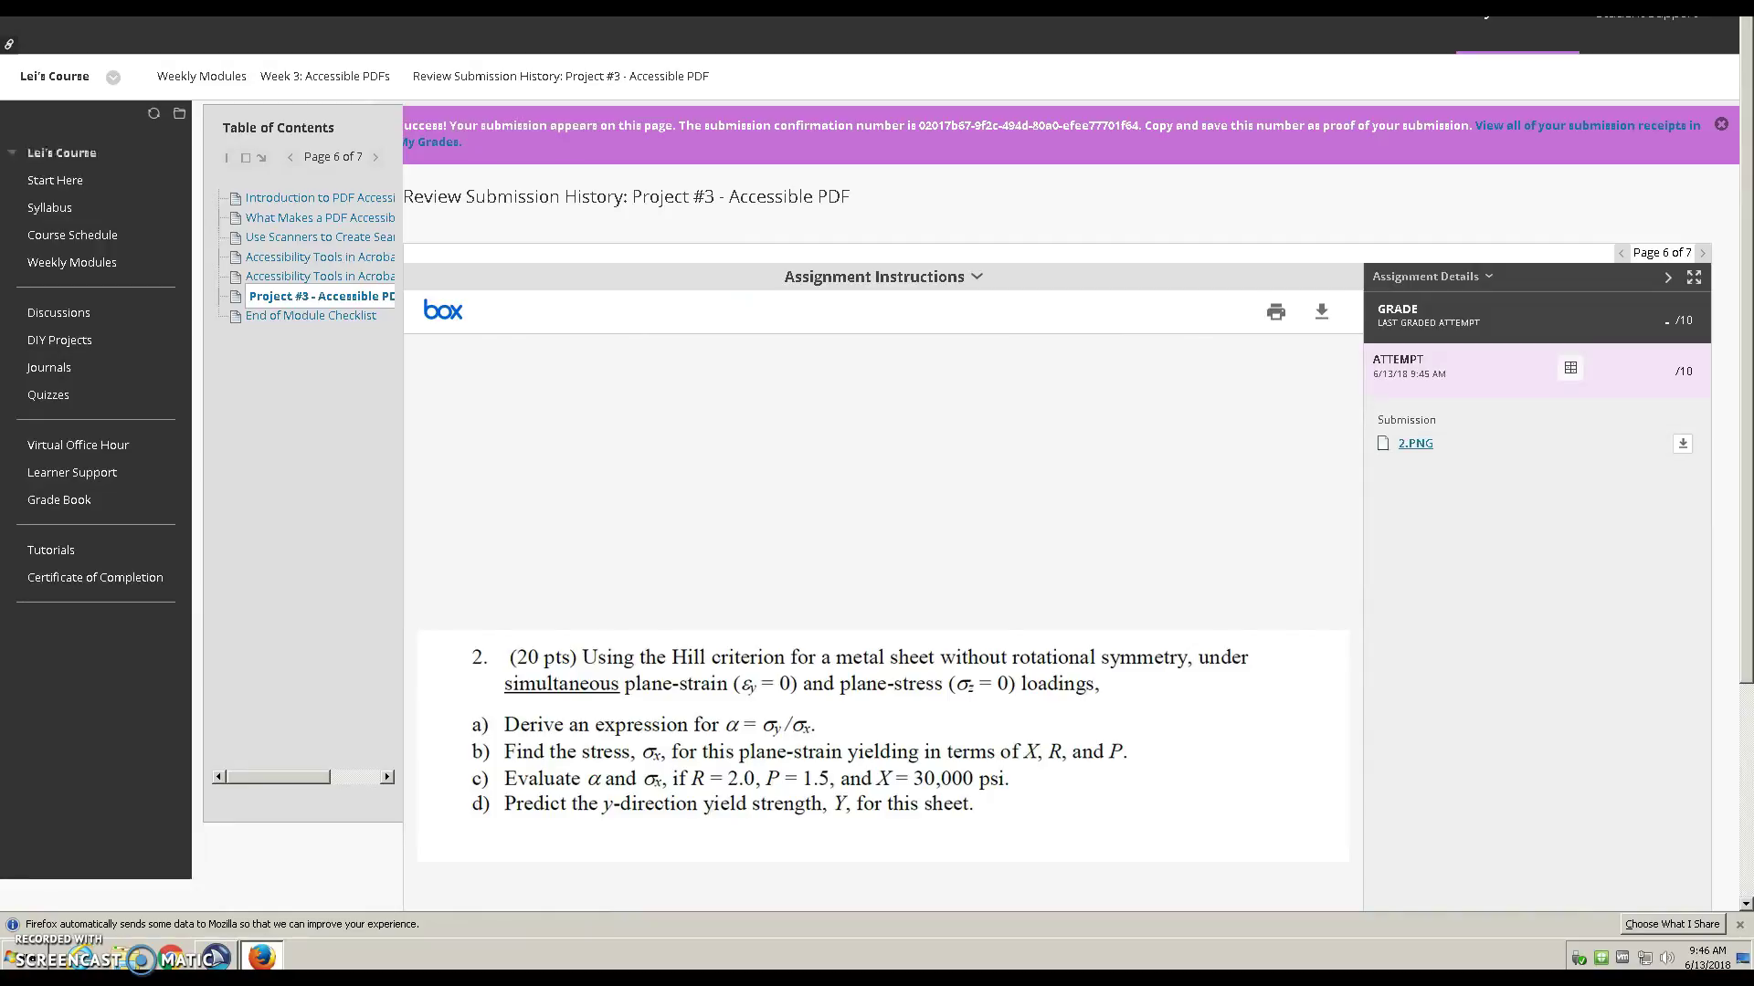
Open the Discussions page from the course menu
{"action": "key", "text": "Tab"}
{"action": "key", "text": "Tab"}
{"action": "key", "text": "Tab"}
{"action": "key", "text": "Tab"}
{"action": "key", "text": "Tab"}
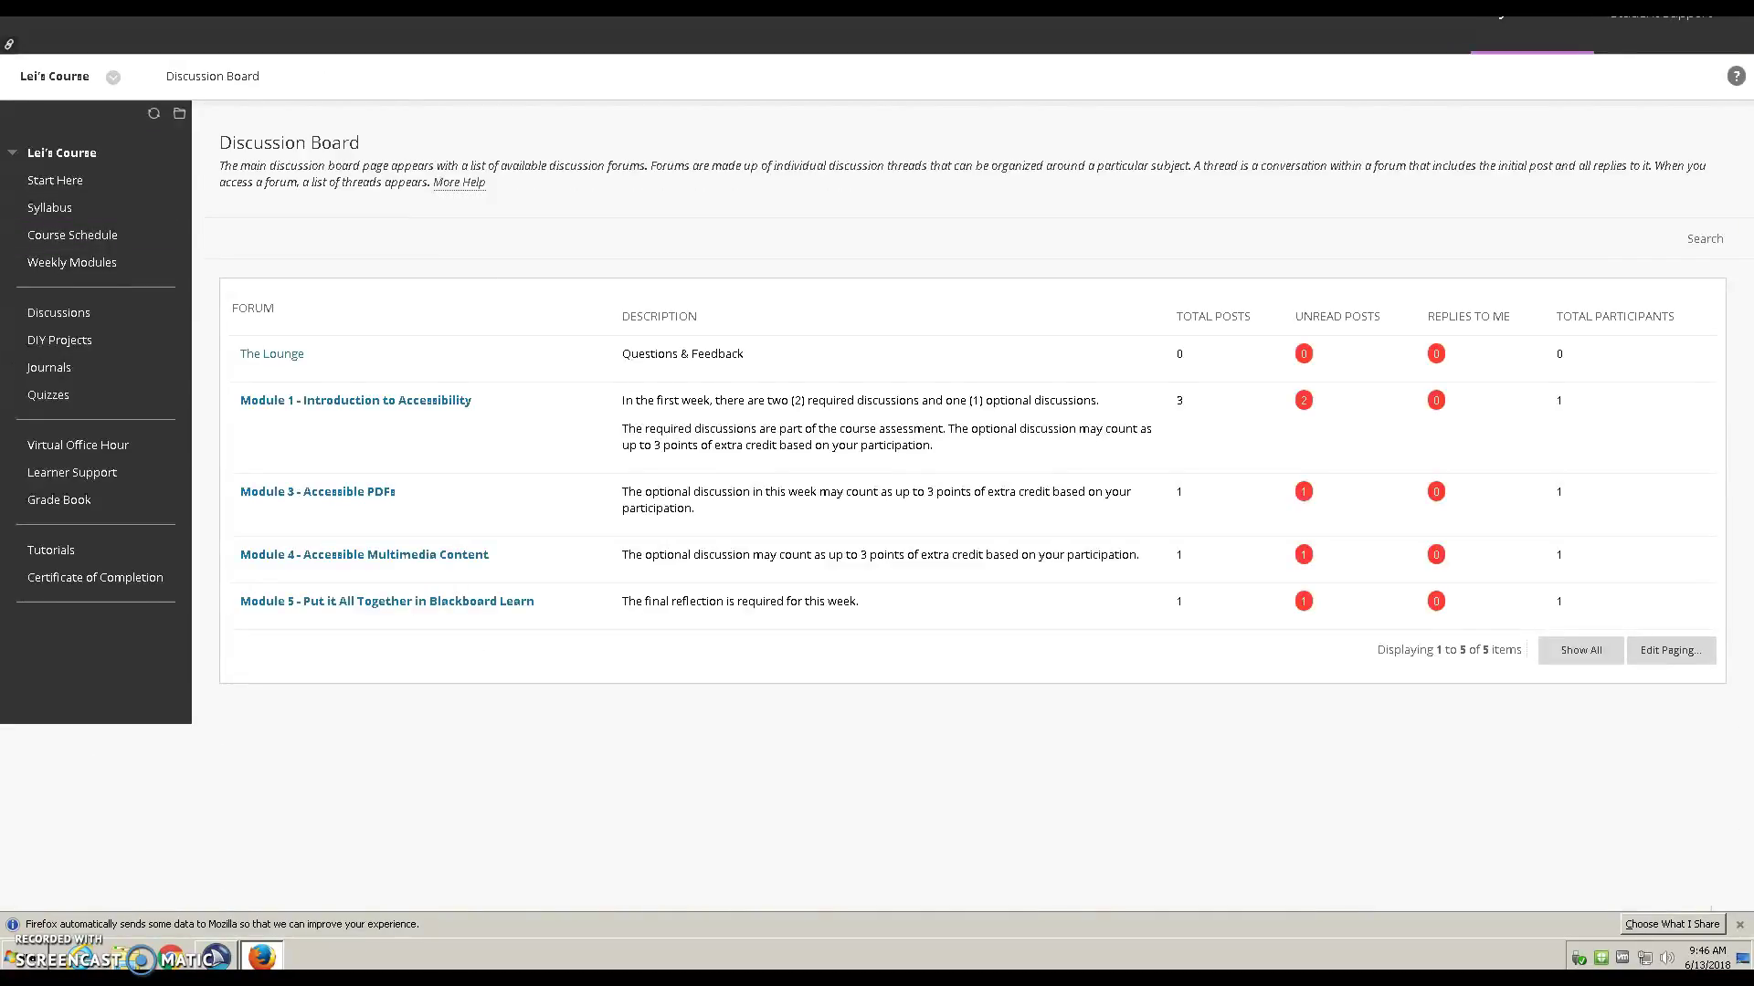
Jump to the Discussion Board heading of the page through Quick Links
{"action": "key", "text": "shift+alt+l"}
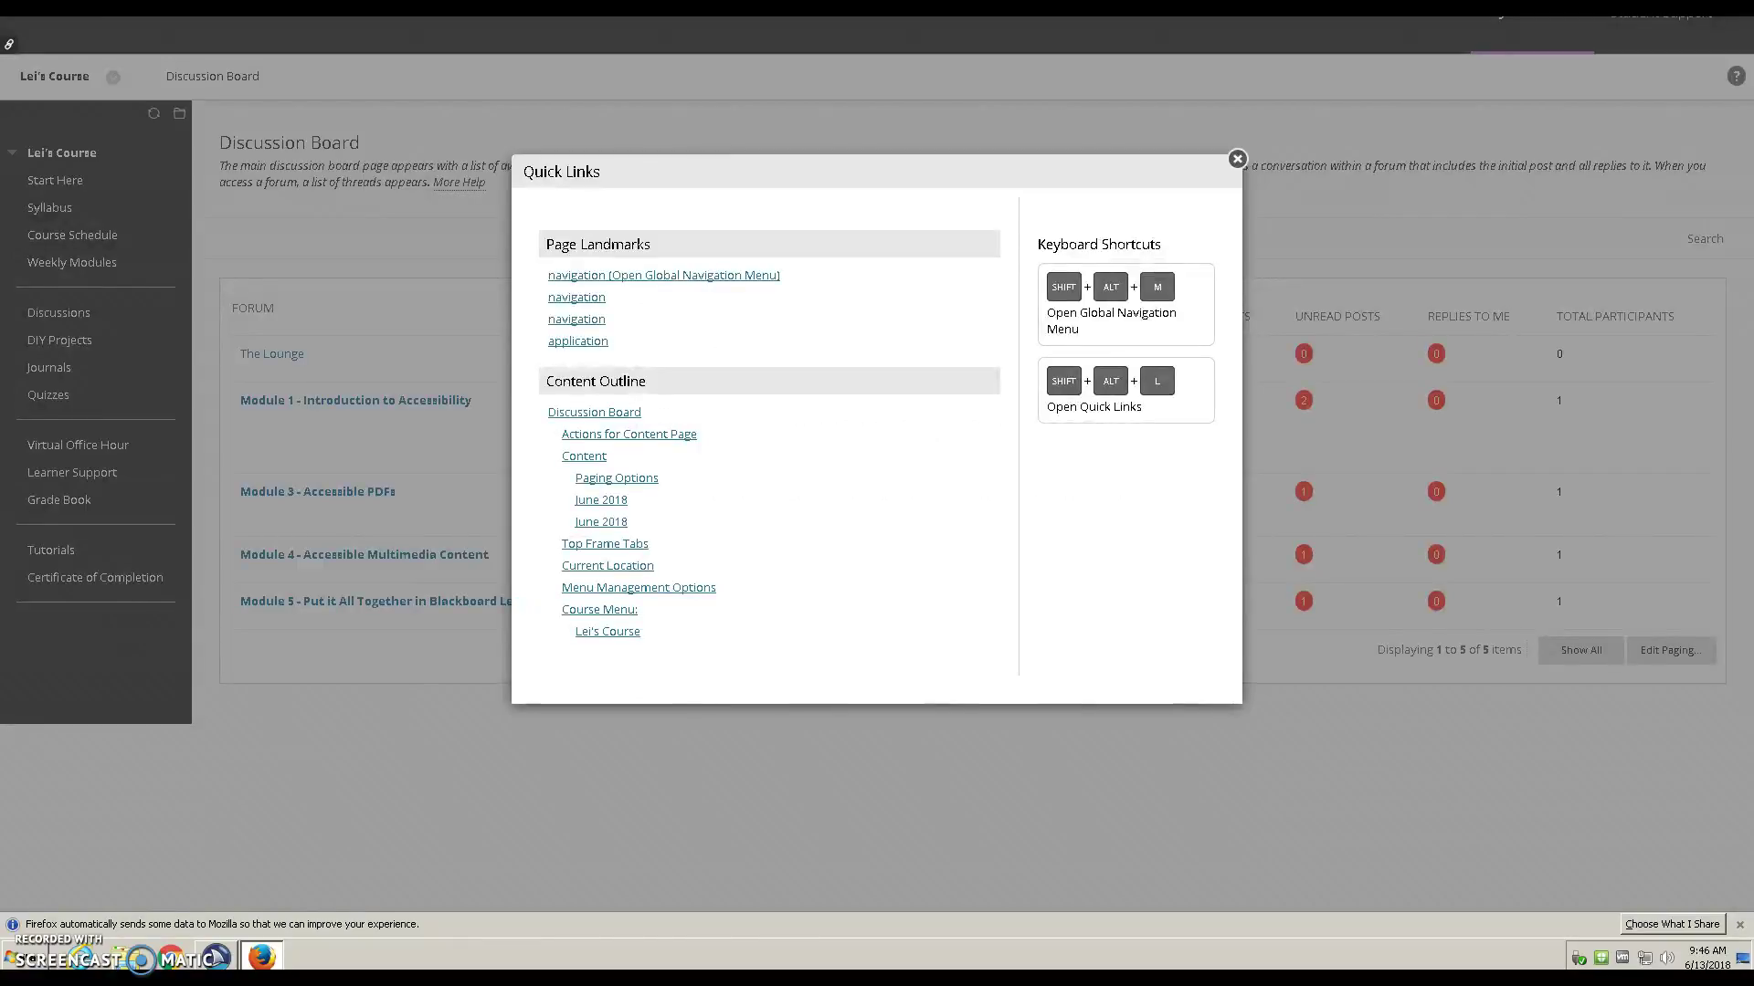
{"action": "key", "text": "Tab"}
{"action": "key", "text": "Tab"}
{"action": "key", "text": "Tab"}
{"action": "key", "text": "Tab"}
{"action": "key", "text": "Tab"}
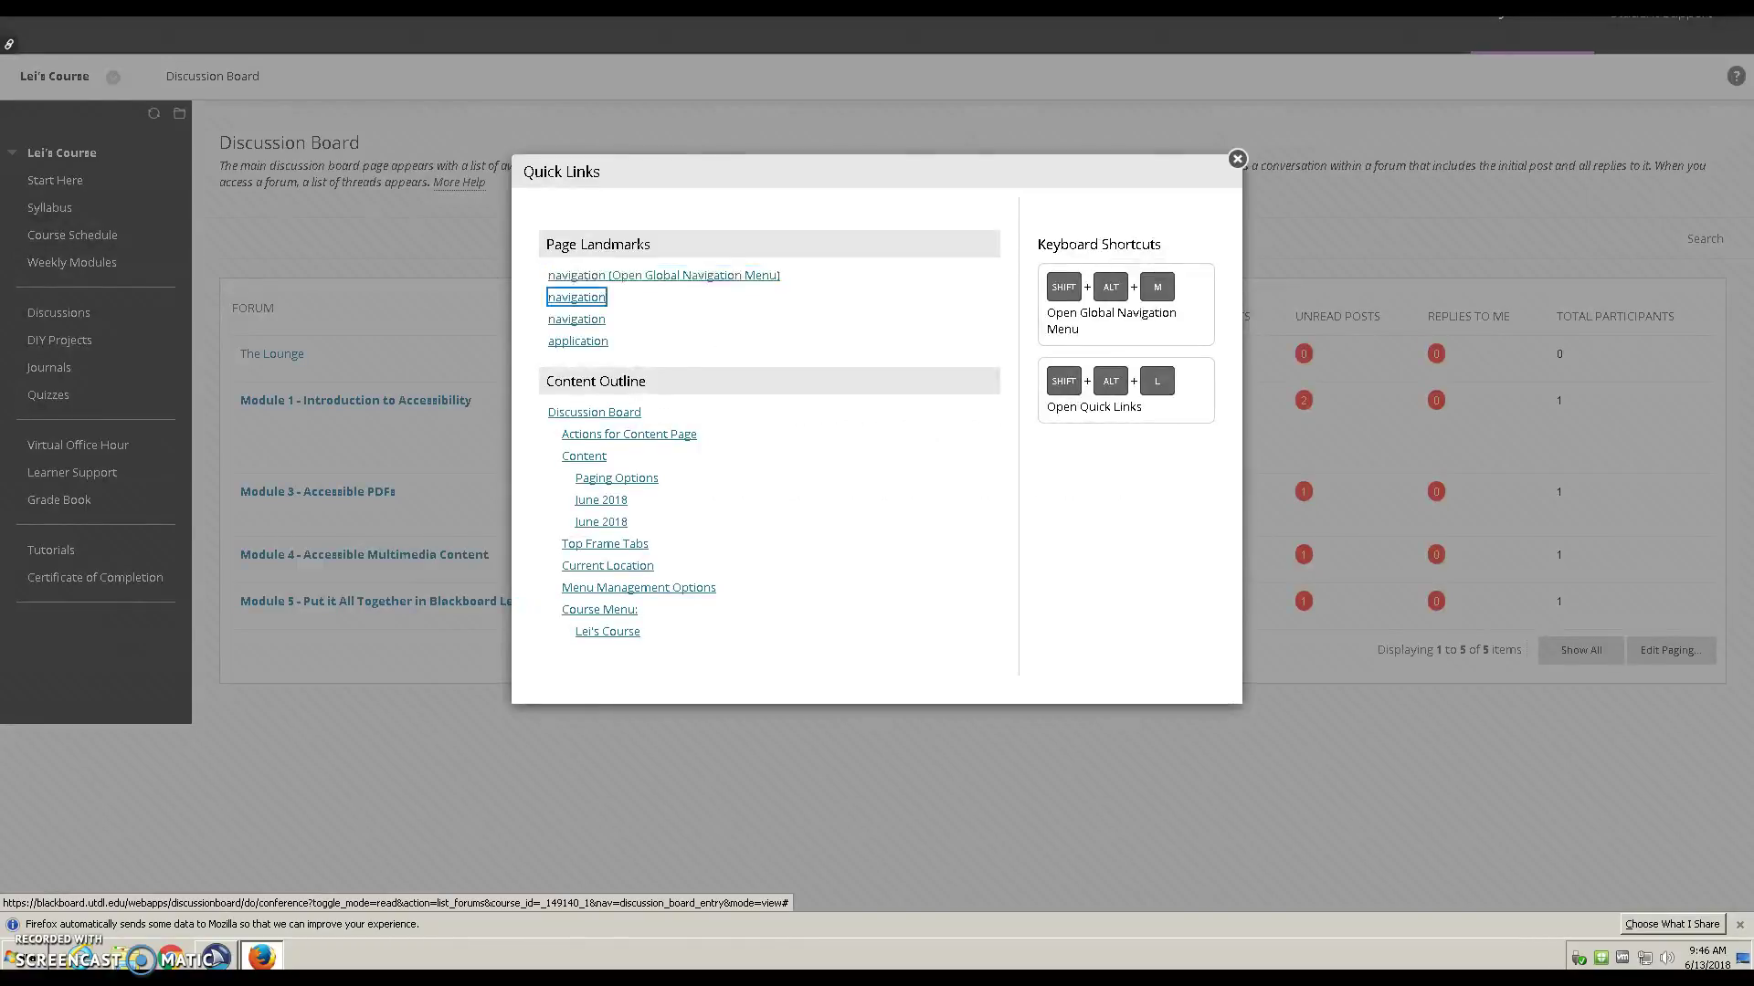
{"action": "key", "text": "Return"}
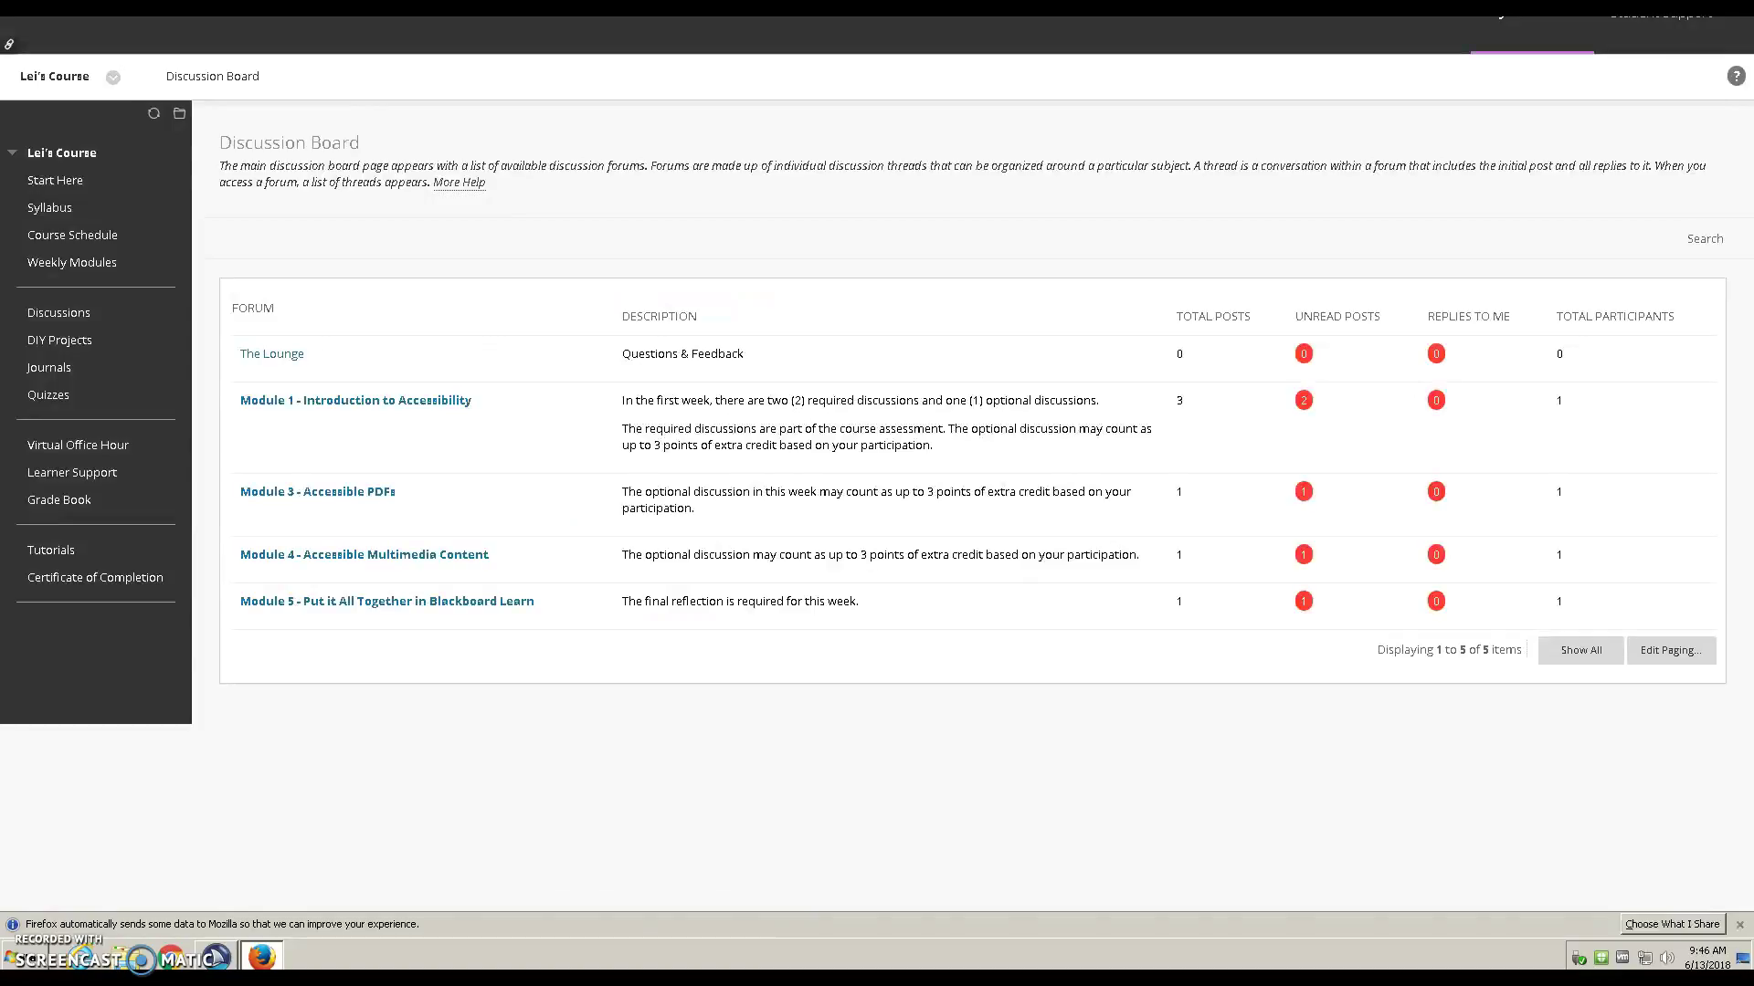
Open the Module 1 - Introduction to Accessibility forum from the forum list
{"action": "key", "text": "Tab"}
{"action": "key", "text": "Tab"}
{"action": "key", "text": "Tab"}
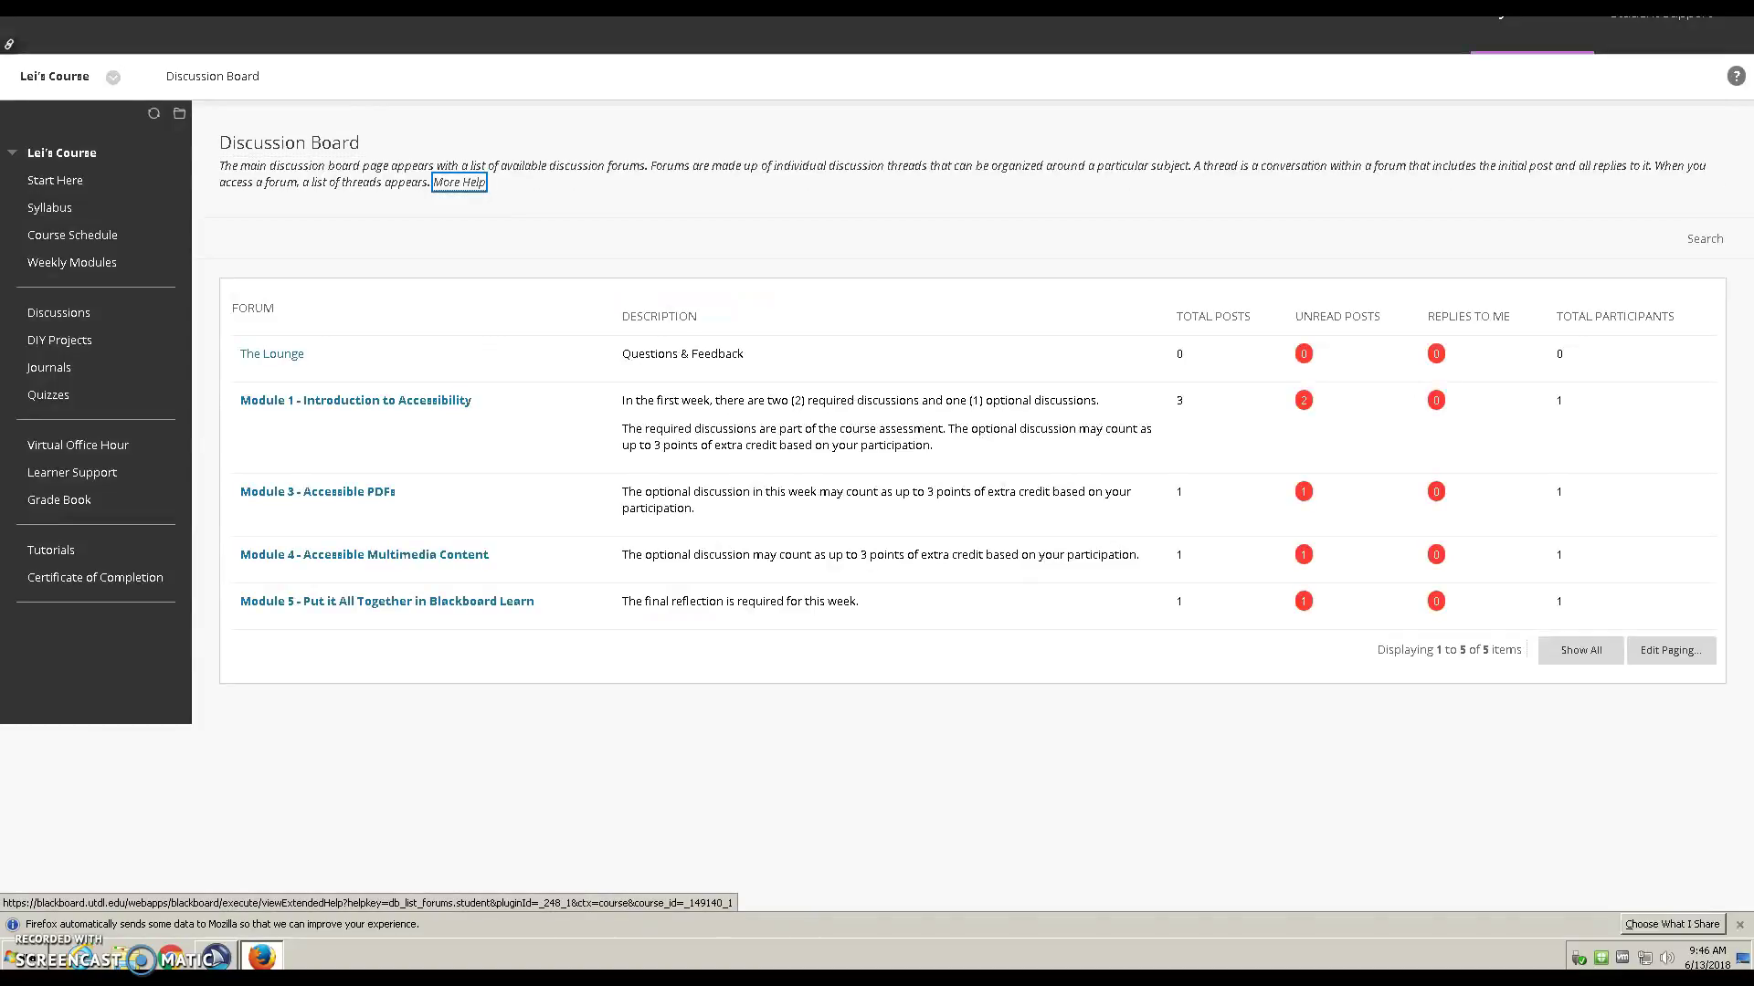
{"action": "key", "text": "Tab"}
{"action": "key", "text": "Tab"}
{"action": "key", "text": "Tab"}
{"action": "key", "text": "Tab"}
{"action": "key", "text": "Tab"}
{"action": "key", "text": "Tab"}
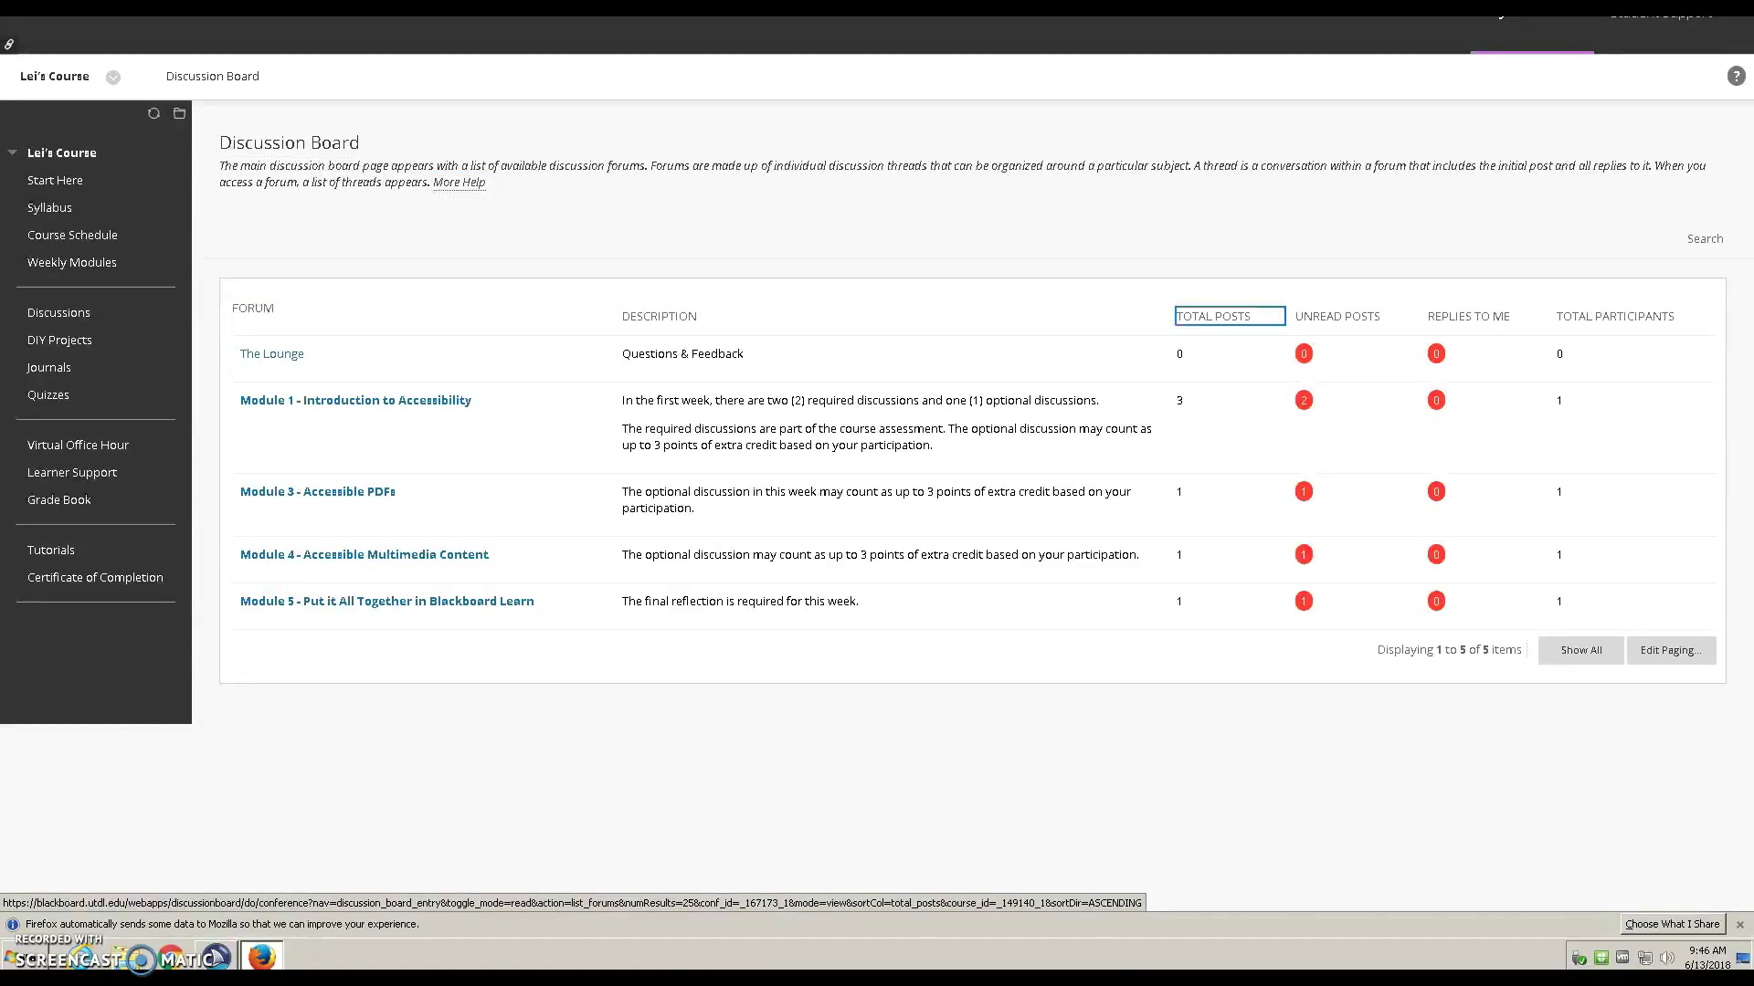
{"action": "key", "text": "Tab"}
{"action": "key", "text": "Return"}
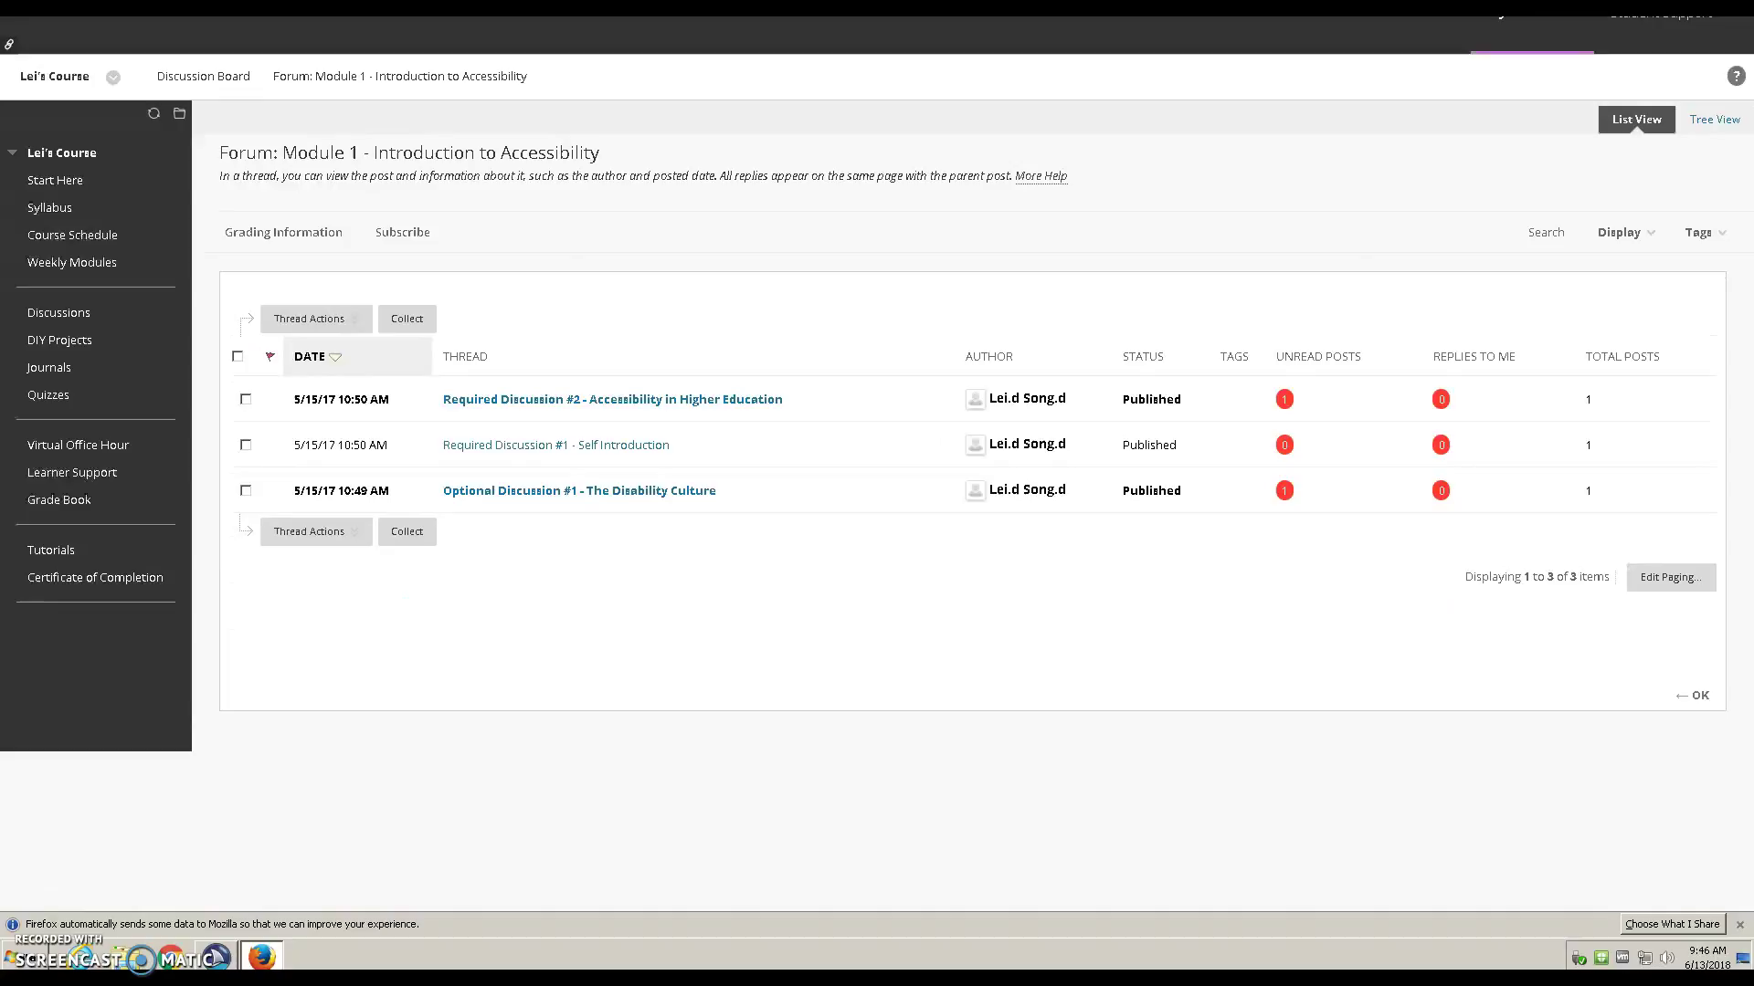
Jump to the Forum: Module 1 - Introduction to Accessibility heading through the Quick Links content outline
{"action": "key", "text": "shift+alt+l"}
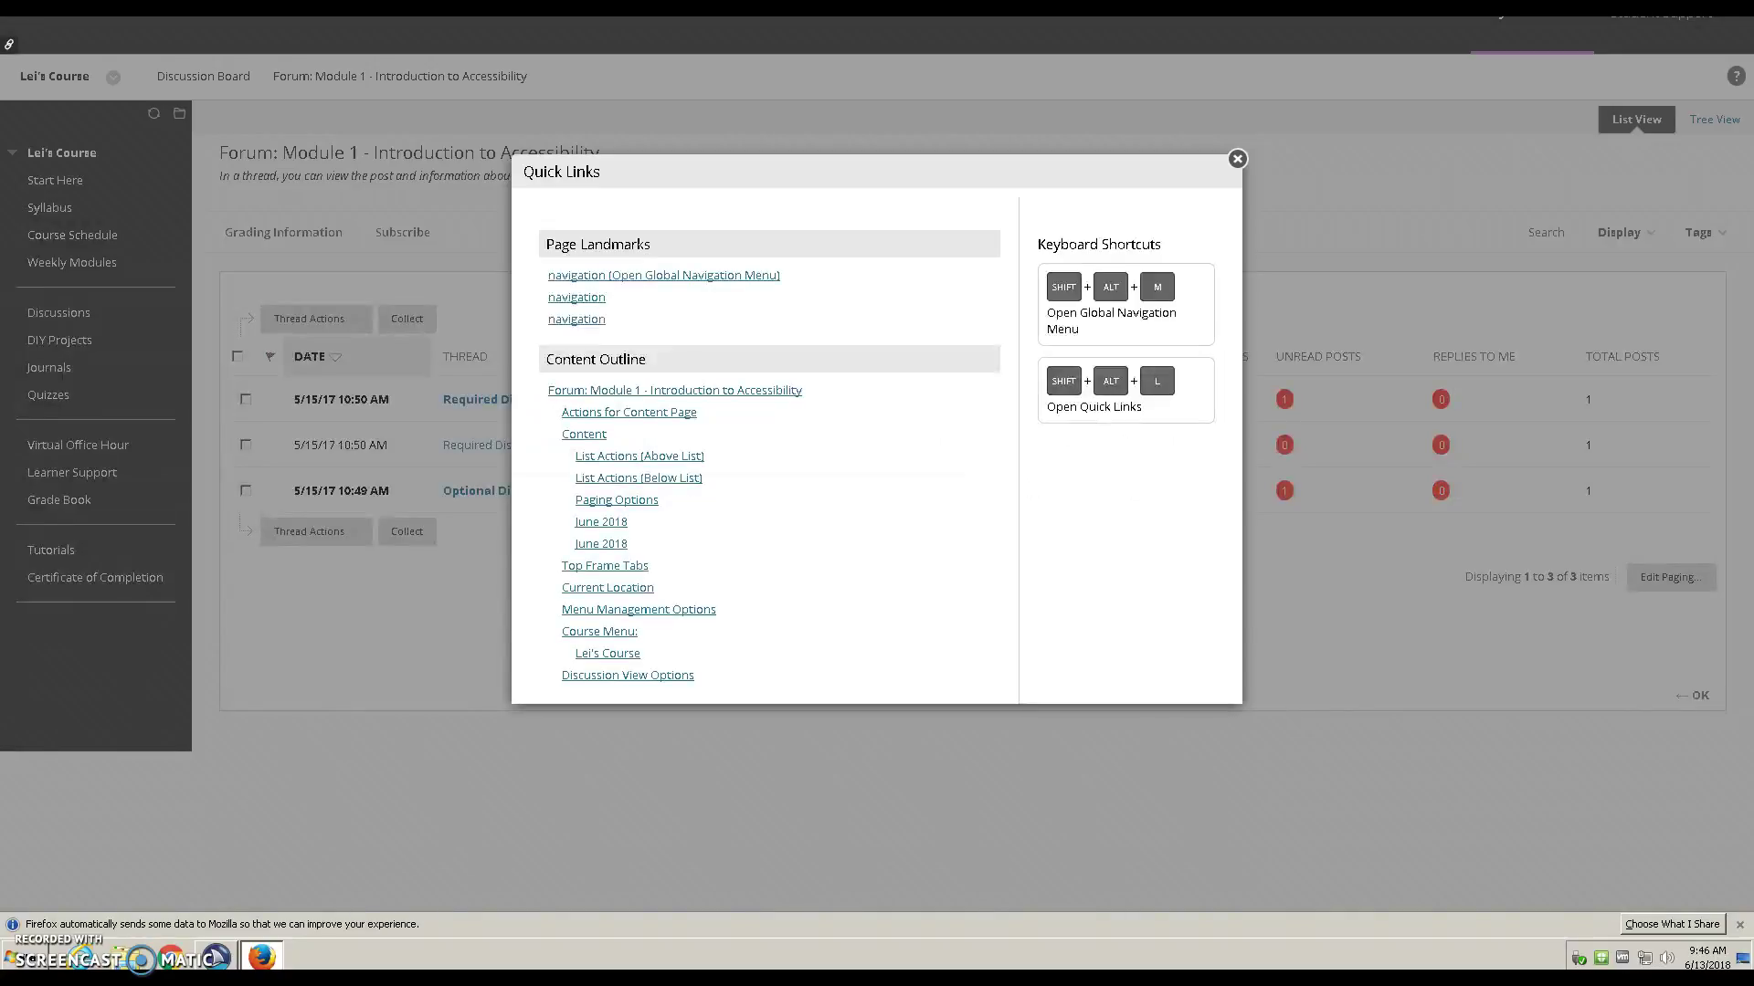
{"action": "key", "text": "Tab"}
{"action": "key", "text": "Tab"}
{"action": "key", "text": "Tab"}
{"action": "key", "text": "Tab"}
{"action": "key", "text": "Tab"}
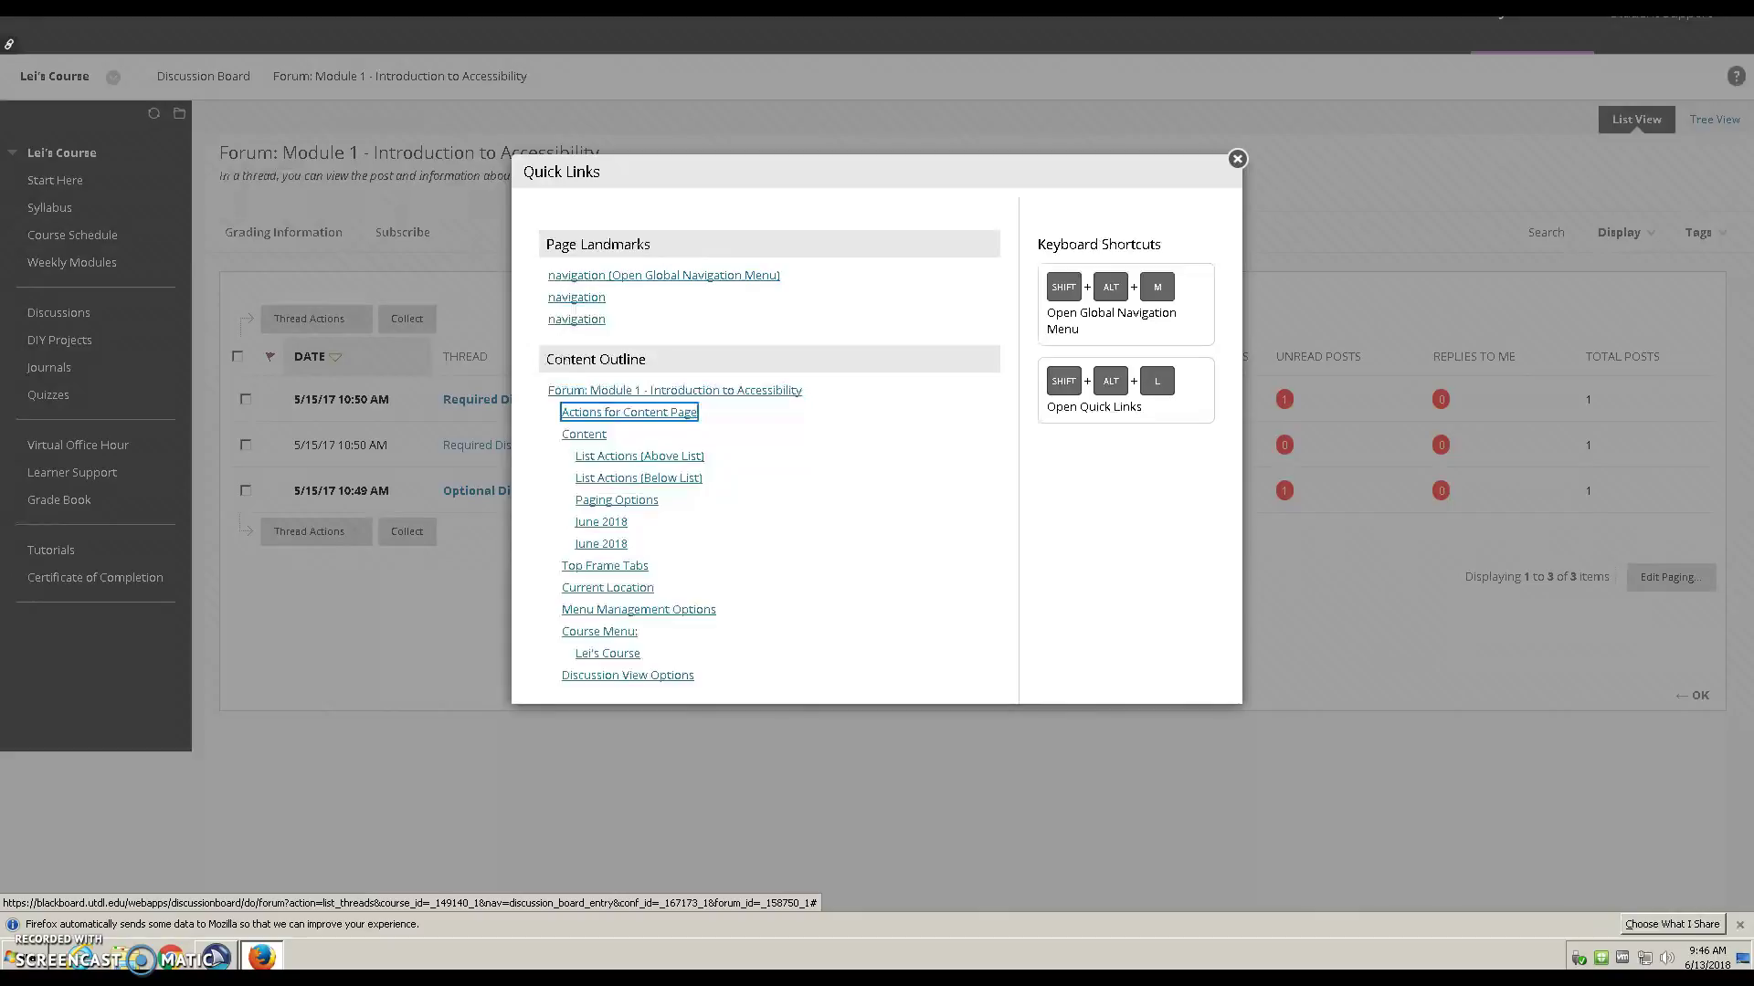
{"action": "key", "text": "shift+Tab"}
{"action": "key", "text": "Return"}
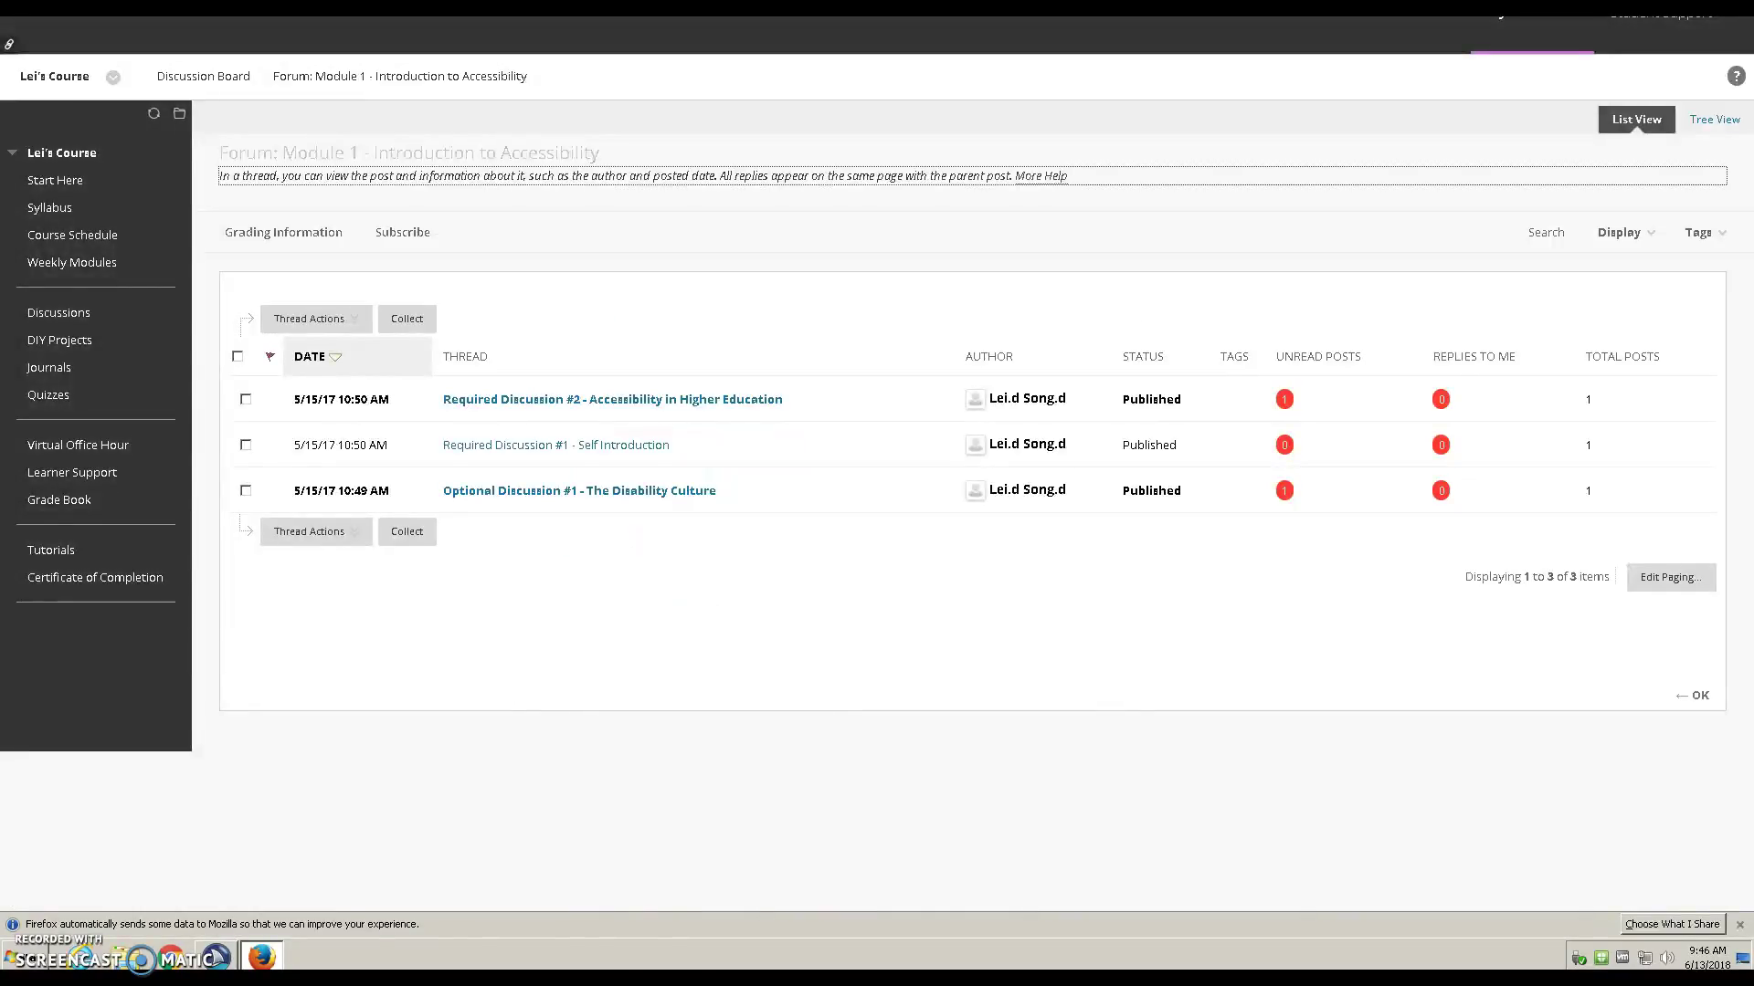
Open the thread Required Discussion #1 - Self Introduction from the forum's thread list
{"action": "key", "text": "Tab"}
{"action": "key", "text": "Tab"}
{"action": "key", "text": "Tab"}
{"action": "key", "text": "Tab"}
{"action": "key", "text": "Tab"}
{"action": "key", "text": "shift+Tab"}
{"action": "key", "text": "shift+Tab"}
{"action": "key", "text": "Tab"}
{"action": "key", "text": "Tab"}
{"action": "key", "text": "Tab"}
{"action": "key", "text": "Tab"}
{"action": "key", "text": "Tab"}
{"action": "key", "text": "Tab"}
{"action": "key", "text": "Tab"}
{"action": "key", "text": "Tab"}
{"action": "key", "text": "Tab"}
{"action": "key", "text": "Tab"}
{"action": "key", "text": "Tab"}
{"action": "key", "text": "Tab"}
{"action": "key", "text": "Tab"}
{"action": "key", "text": "Tab"}
{"action": "key", "text": "Tab"}
{"action": "key", "text": "Return"}
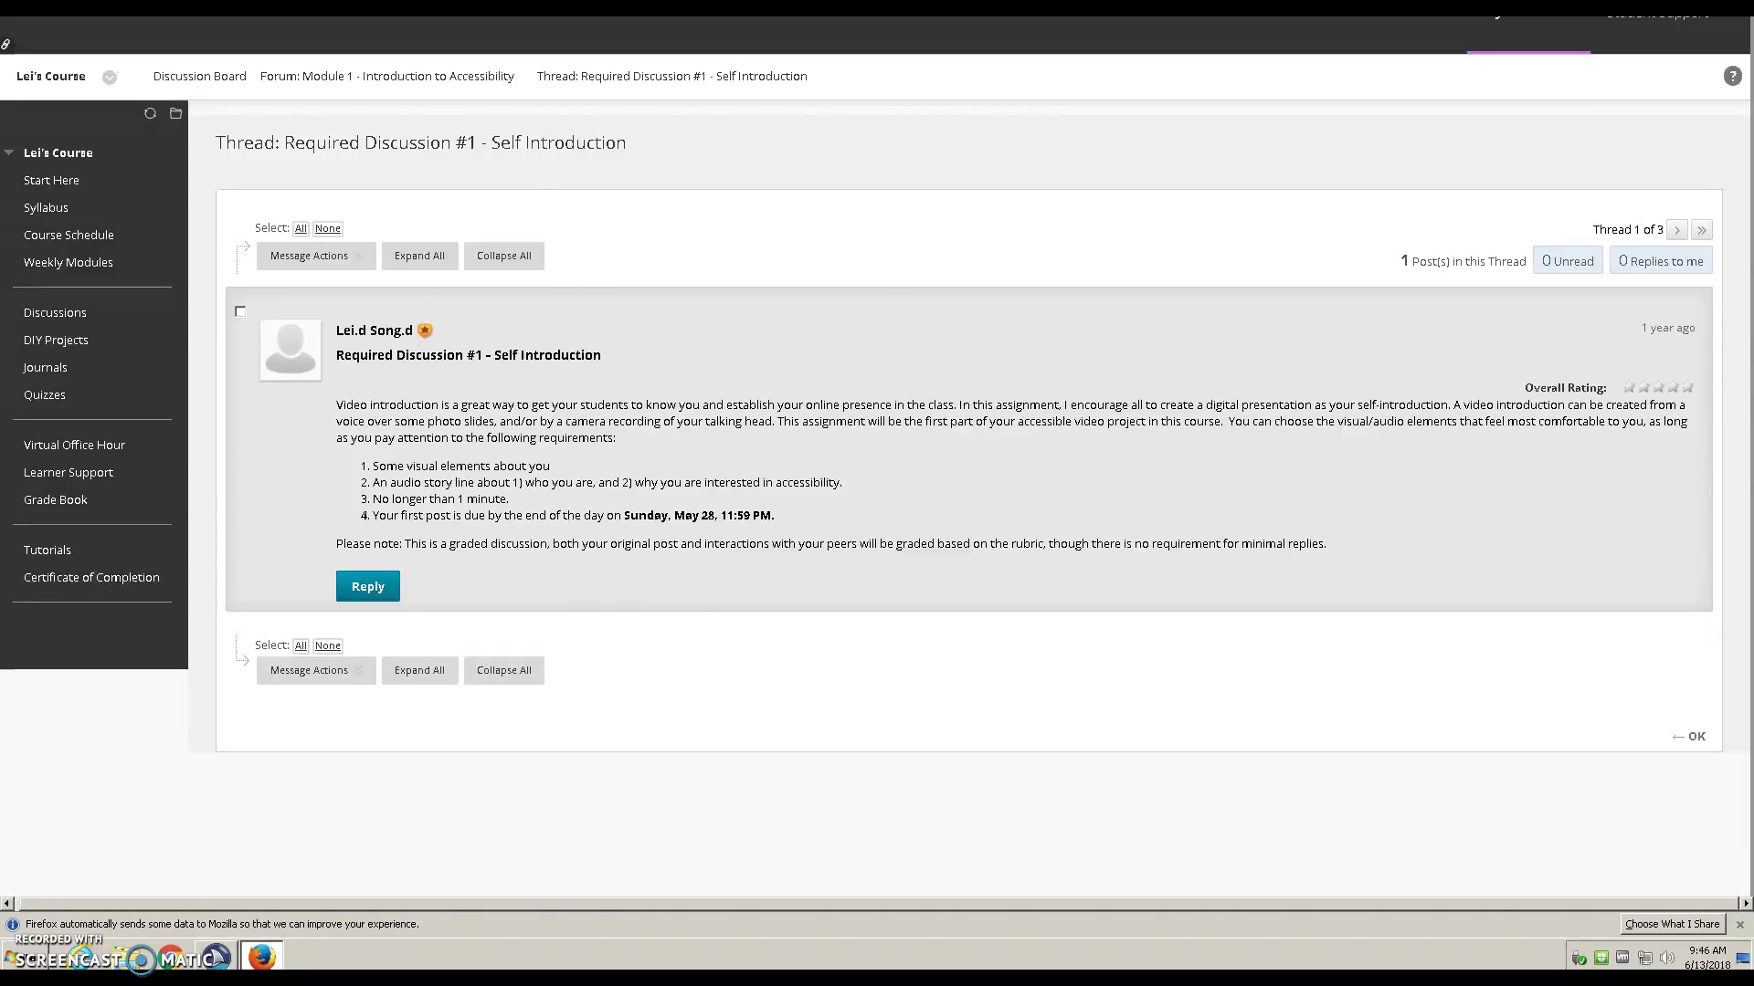
Jump to the Thread: Required Discussion #1 - Self Introduction heading through the Quick Links content outline
{"action": "key", "text": "shift+alt+l"}
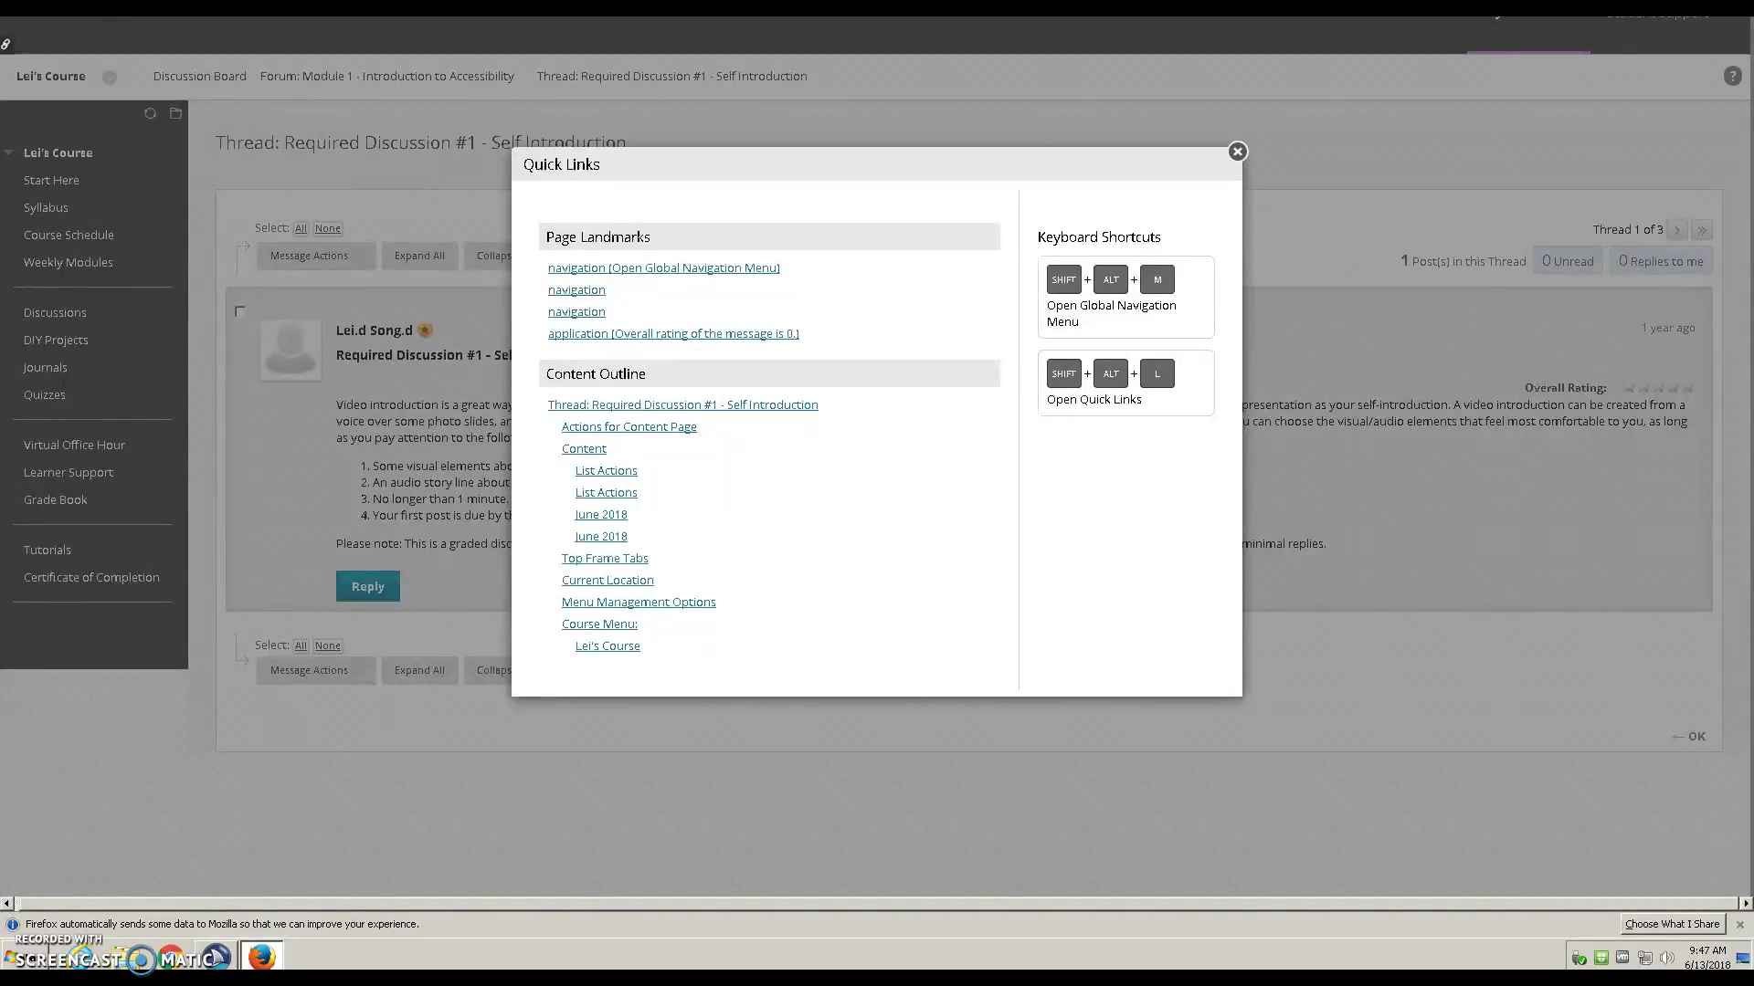
{"action": "key", "text": "Tab"}
{"action": "key", "text": "Tab"}
{"action": "key", "text": "Tab"}
{"action": "key", "text": "Tab"}
{"action": "key", "text": "Tab"}
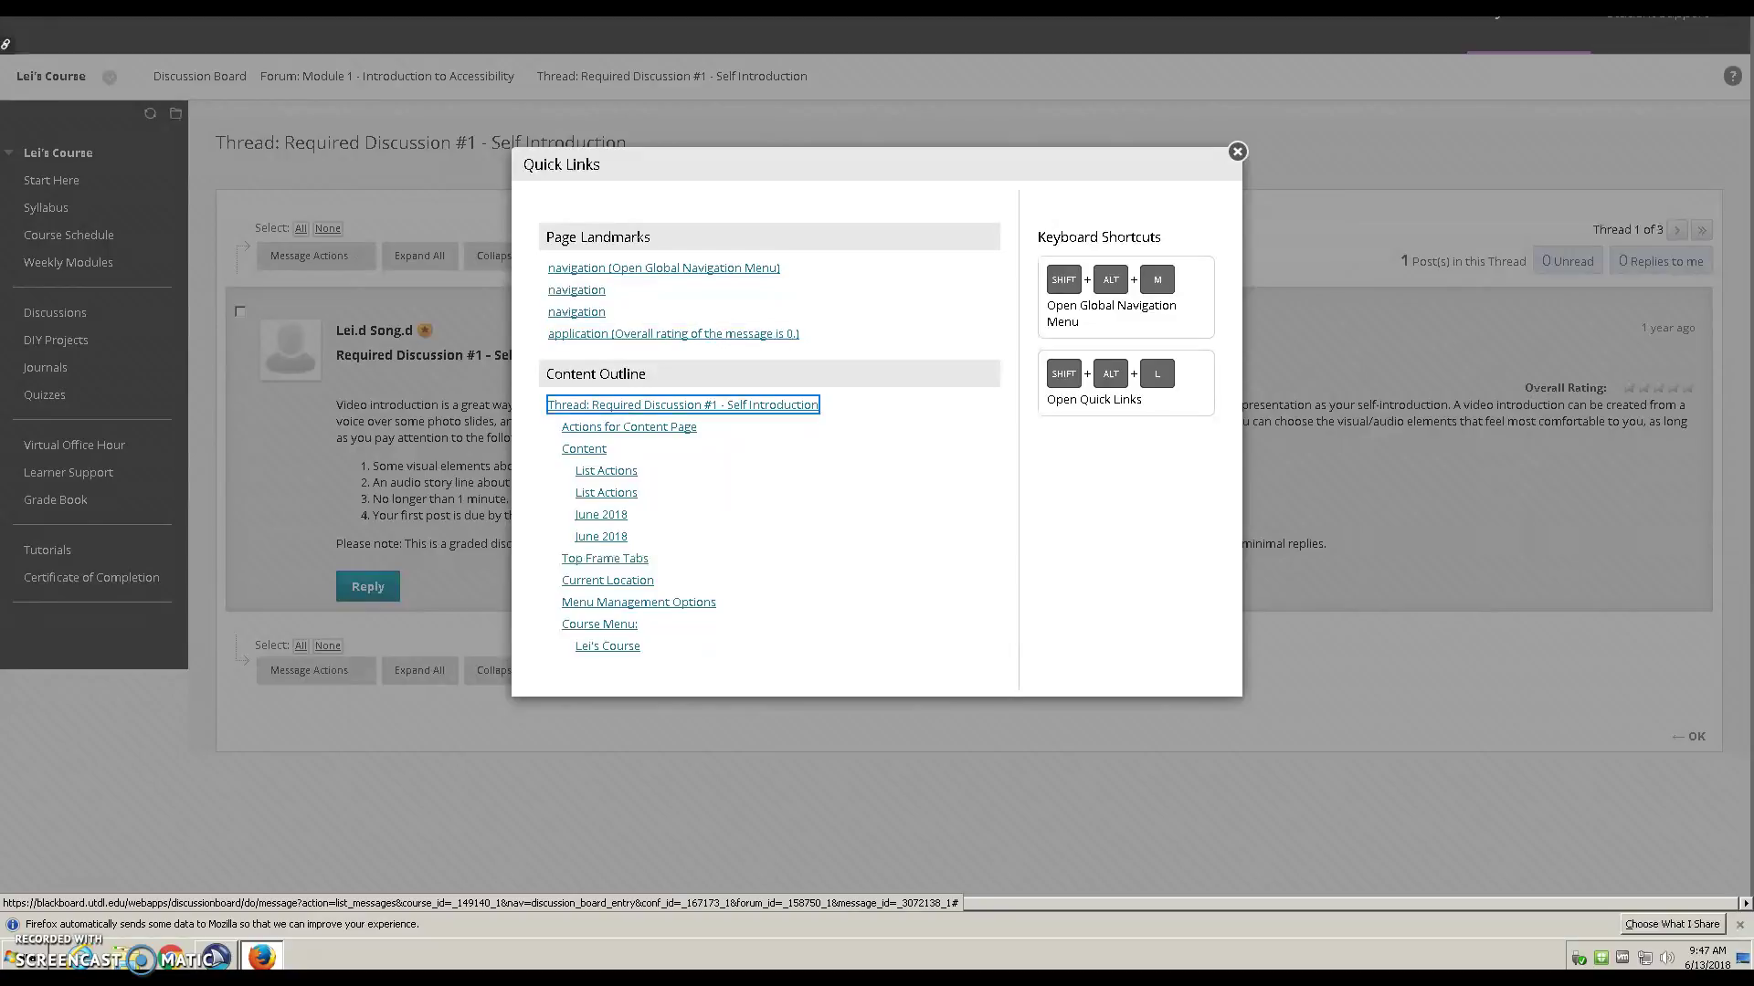
{"action": "key", "text": "Return"}
Start a reply to the instructor's Required Discussion #1 - Self Introduction post
{"action": "key", "text": "Tab"}
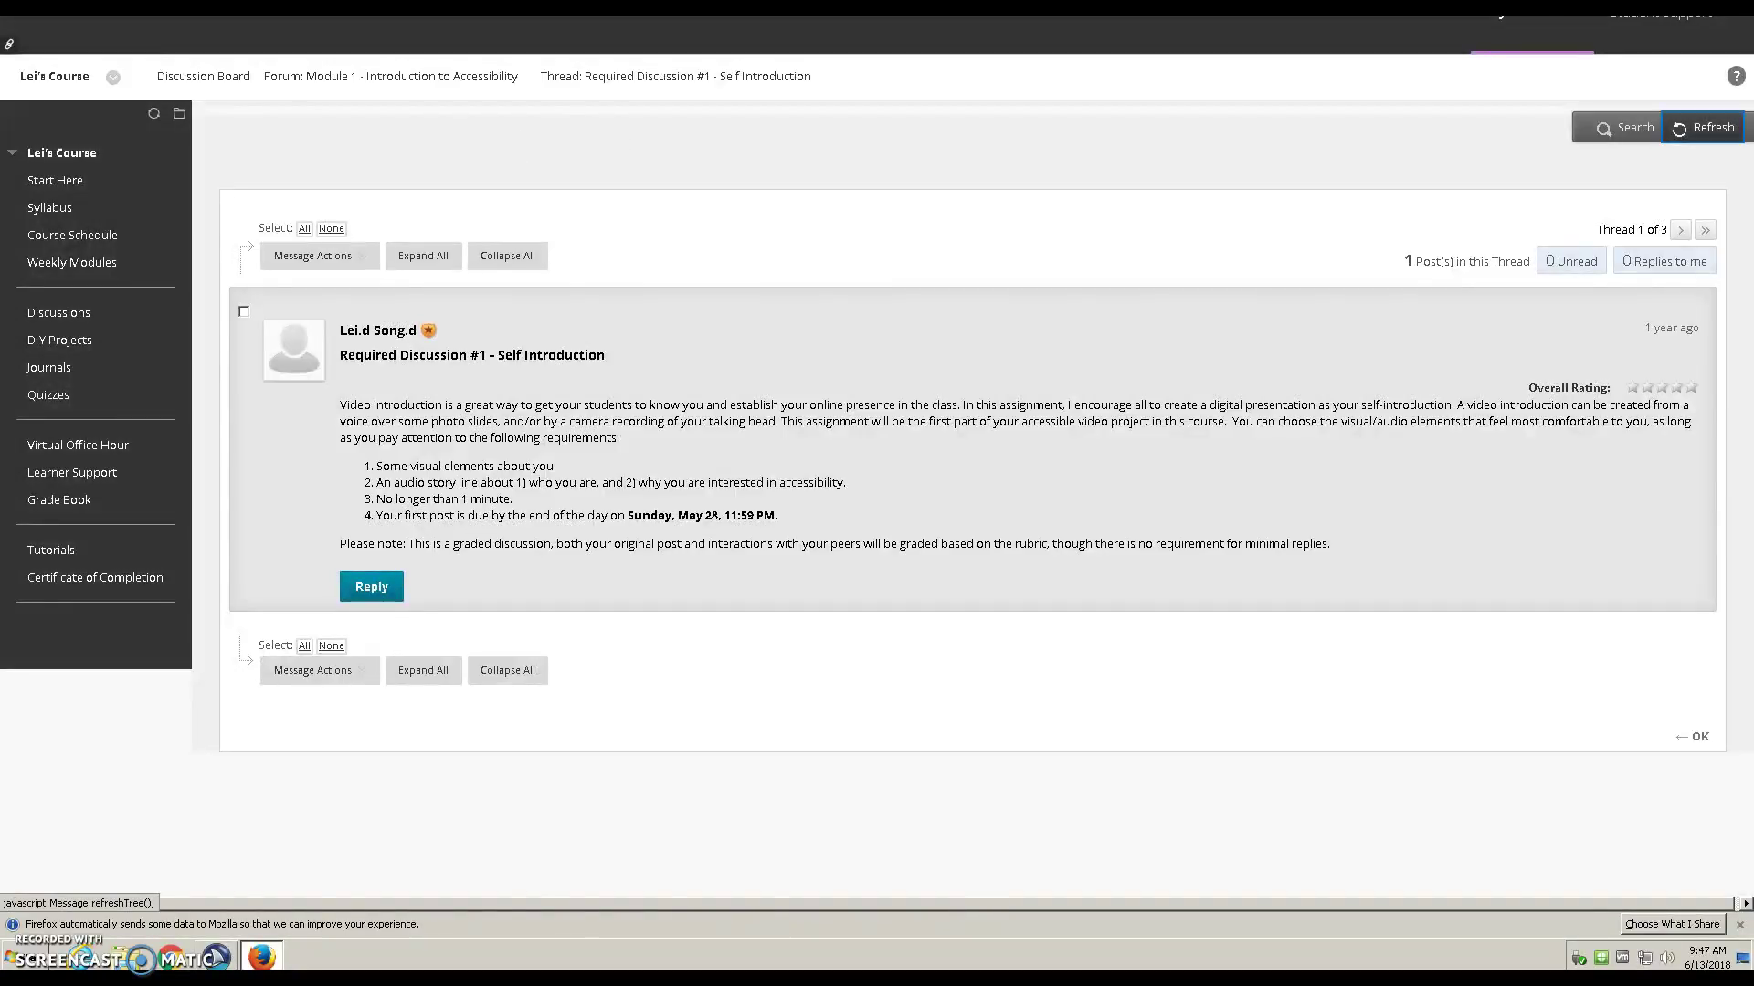
{"action": "key", "text": "Tab"}
{"action": "key", "text": "Tab"}
{"action": "key", "text": "Tab"}
{"action": "key", "text": "Tab"}
{"action": "key", "text": "Tab"}
{"action": "key", "text": "Tab"}
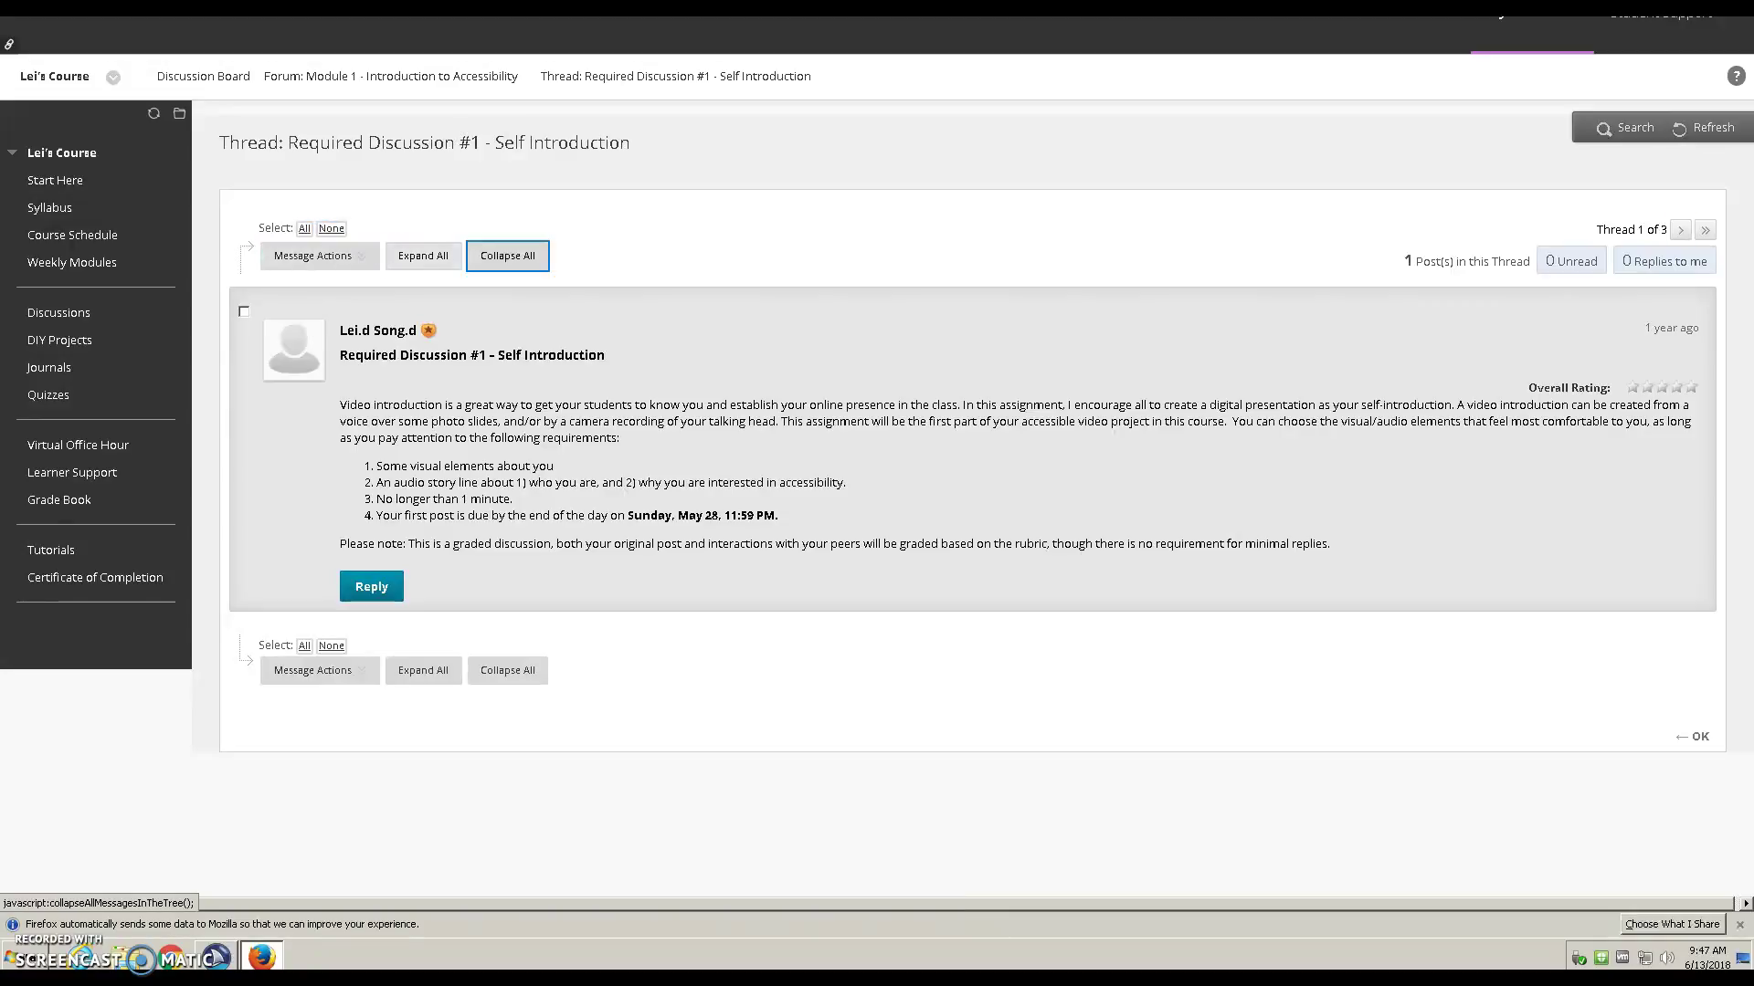
{"action": "key", "text": "Tab"}
{"action": "key", "text": "Tab"}
{"action": "key", "text": "Tab"}
{"action": "key", "text": "Tab"}
{"action": "key", "text": "Tab"}
{"action": "key", "text": "Tab"}
{"action": "key", "text": "Tab"}
{"action": "key", "text": "Tab"}
{"action": "key", "text": "Tab"}
{"action": "key", "text": "Tab"}
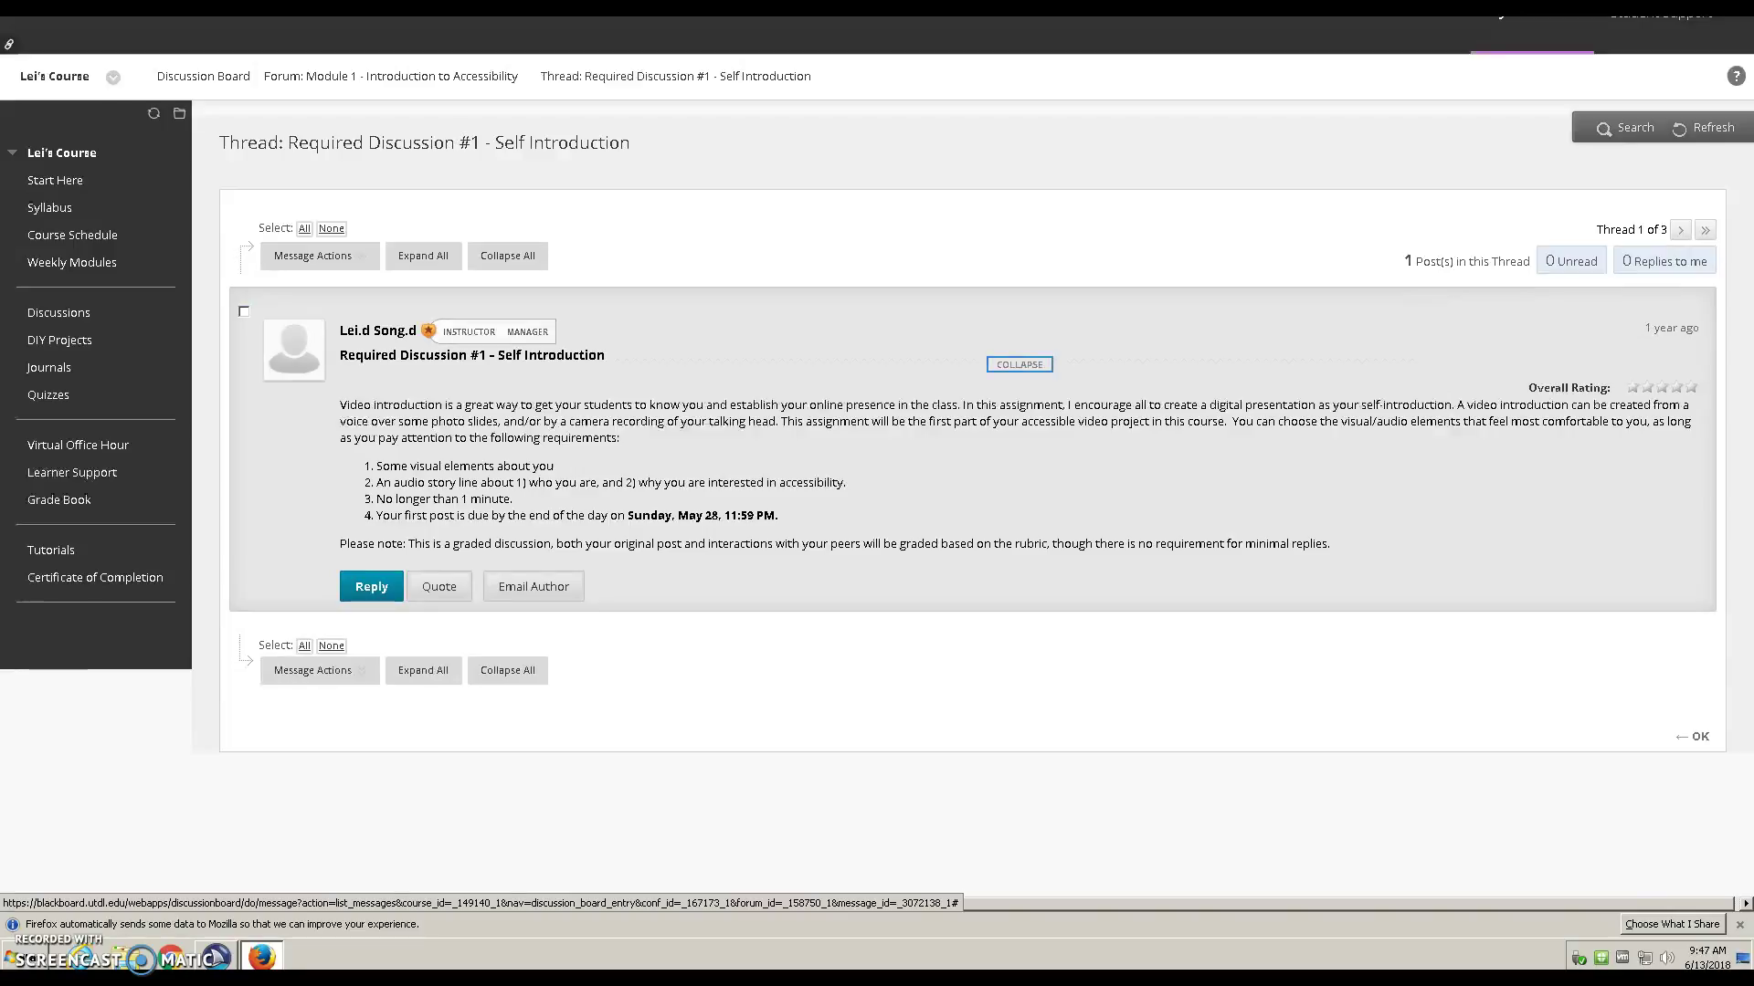
{"action": "key", "text": "Tab"}
{"action": "key", "text": "Tab"}
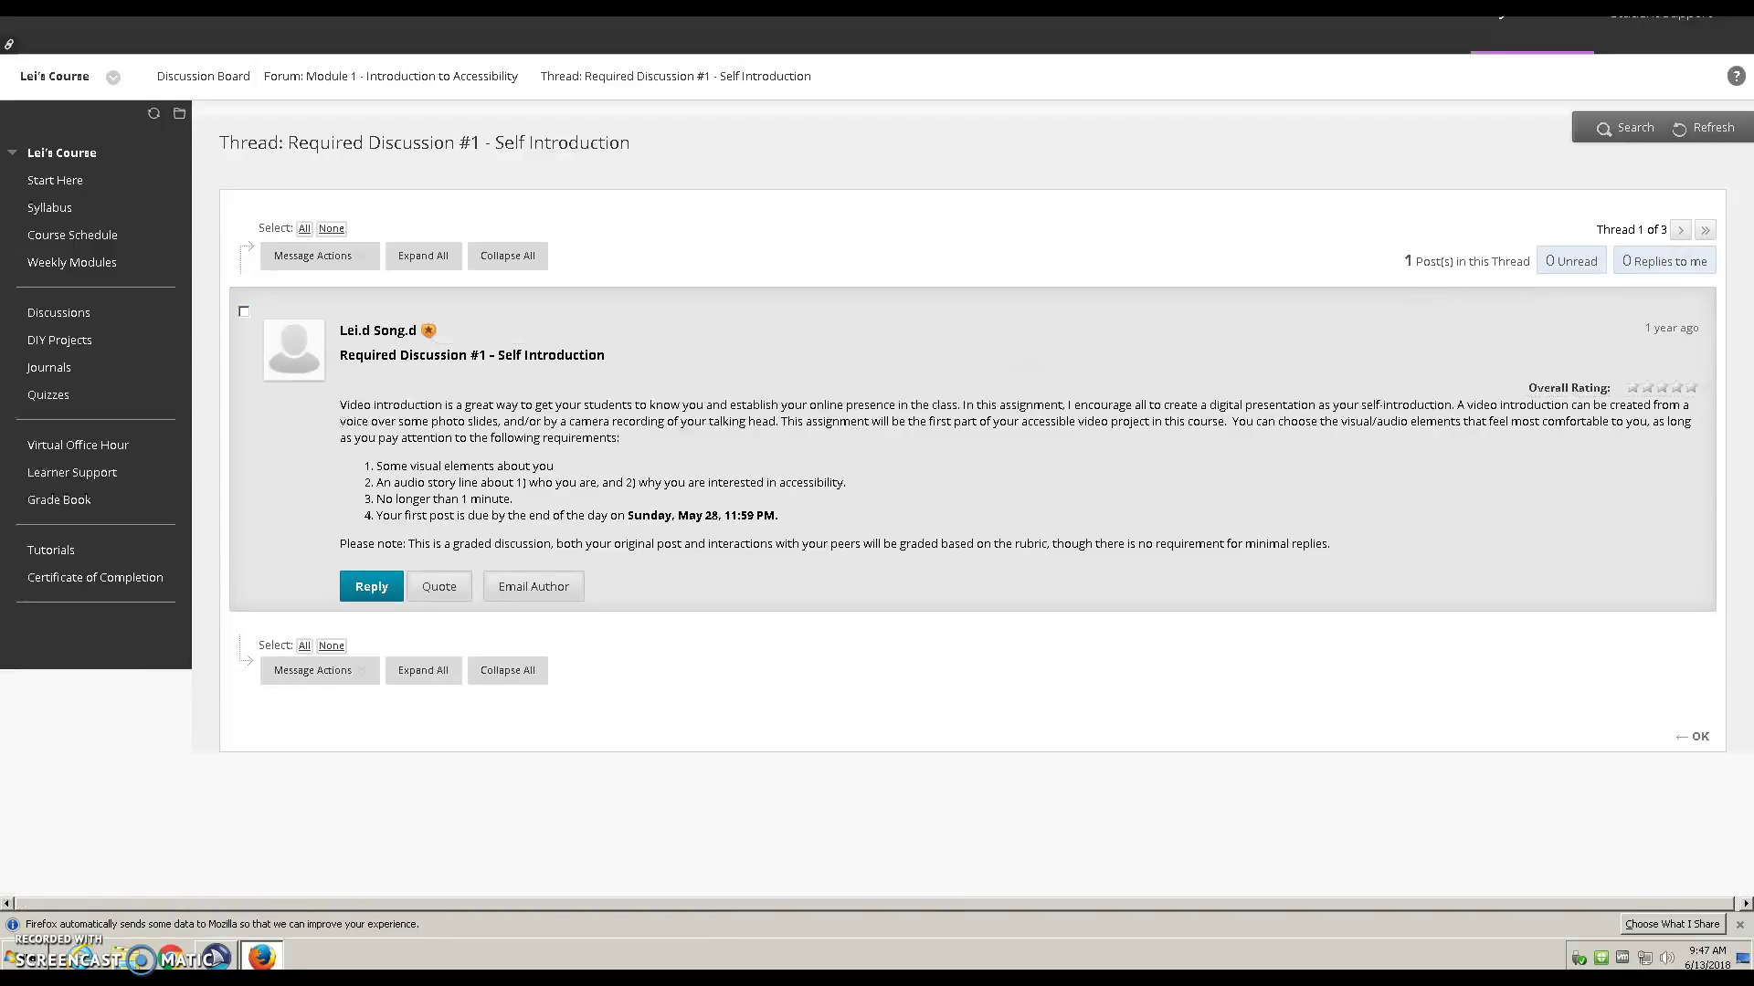
{"action": "key", "text": "Tab"}
{"action": "key", "text": "Return"}
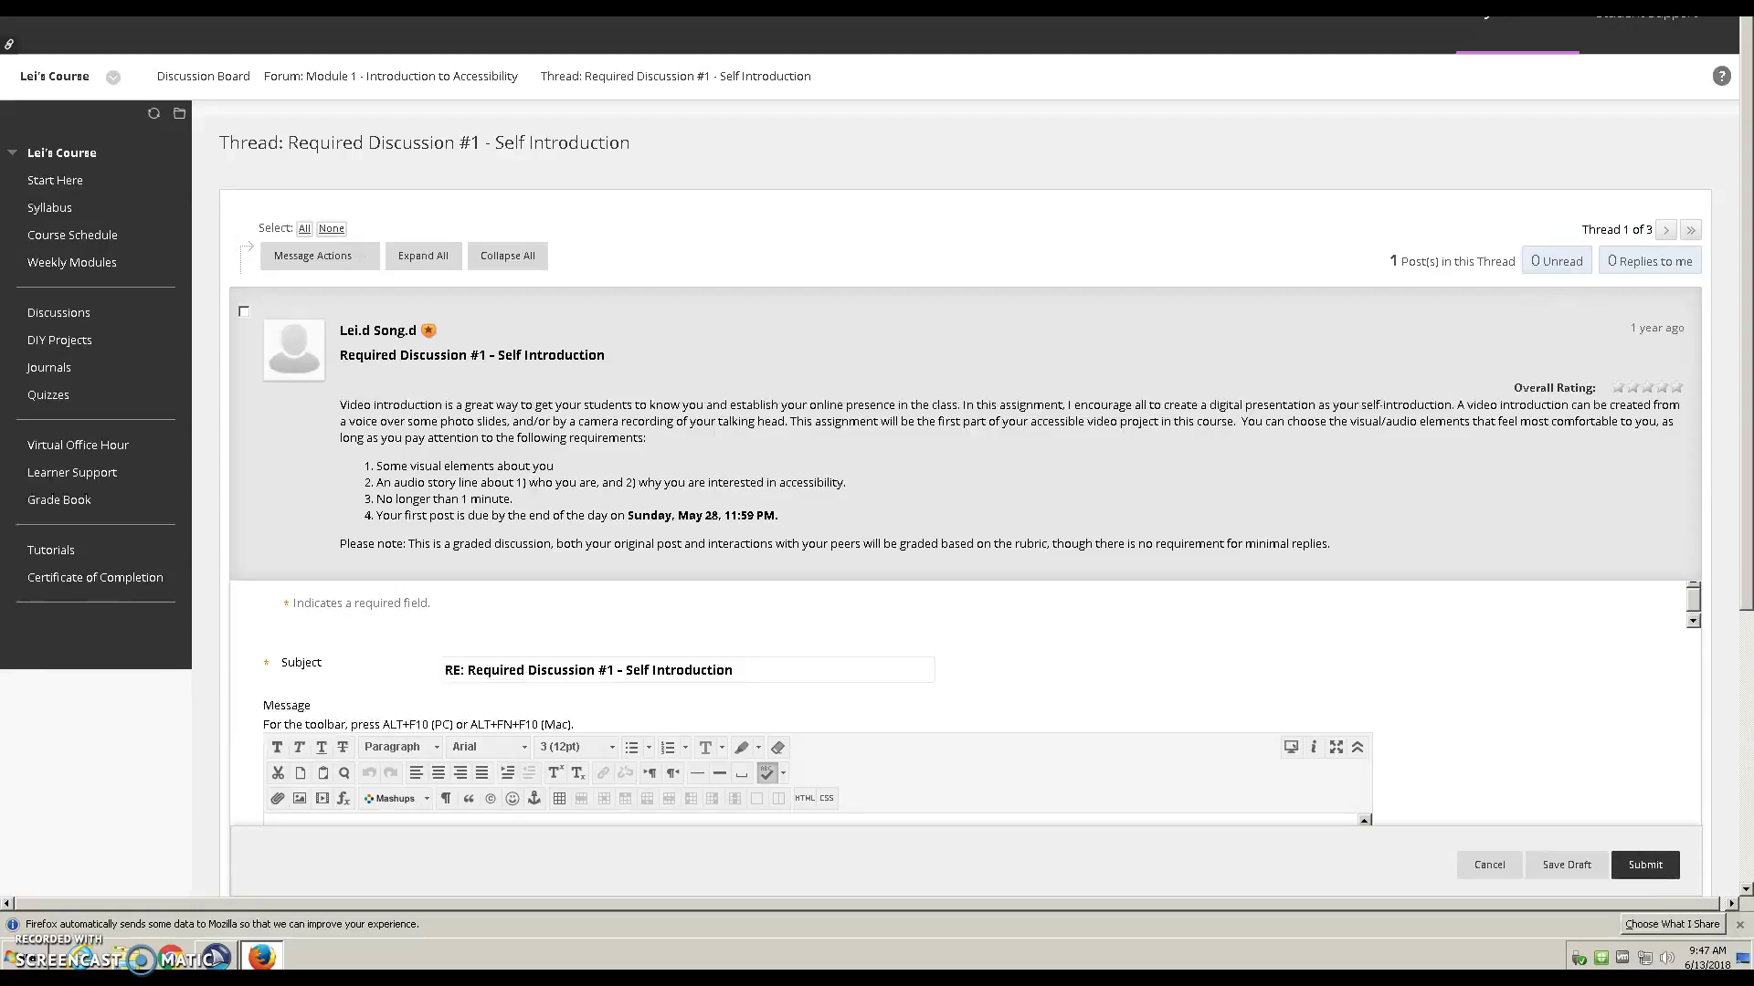
Write "Discussion" as the reply message and submit the reply
{"action": "type", "text": "Discussion"}
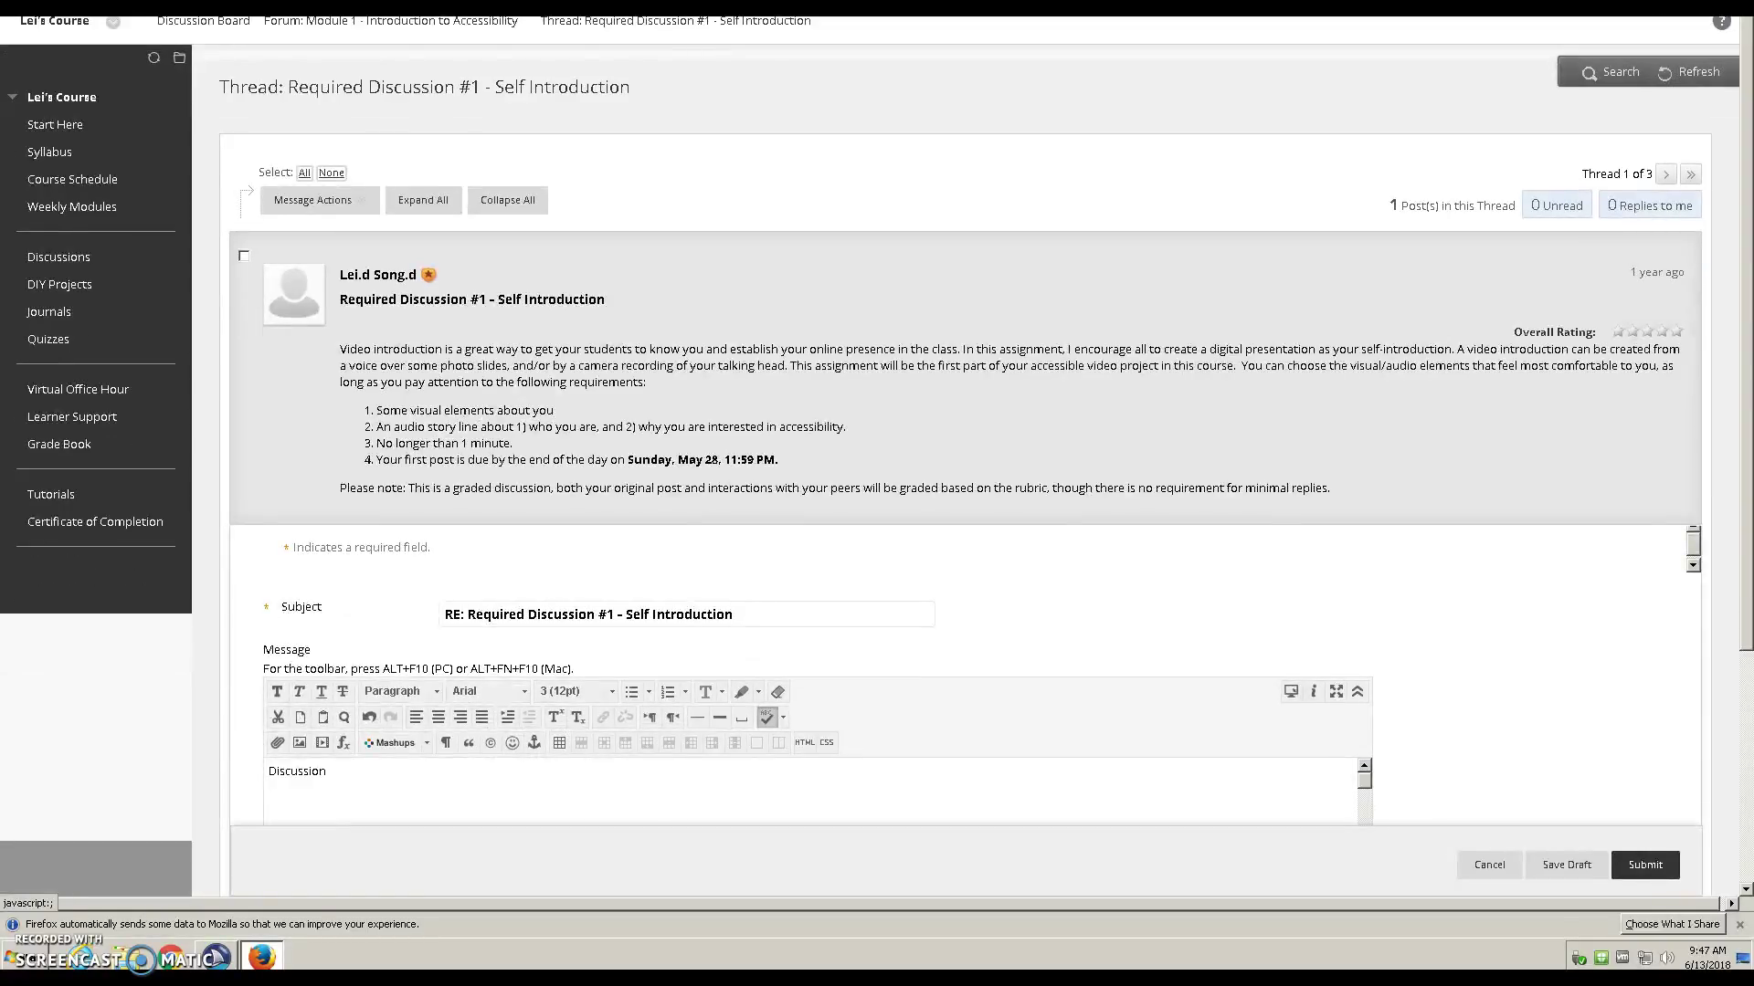
{"action": "key", "text": "Tab"}
{"action": "key", "text": "Tab"}
{"action": "key", "text": "Tab"}
{"action": "key", "text": "Tab"}
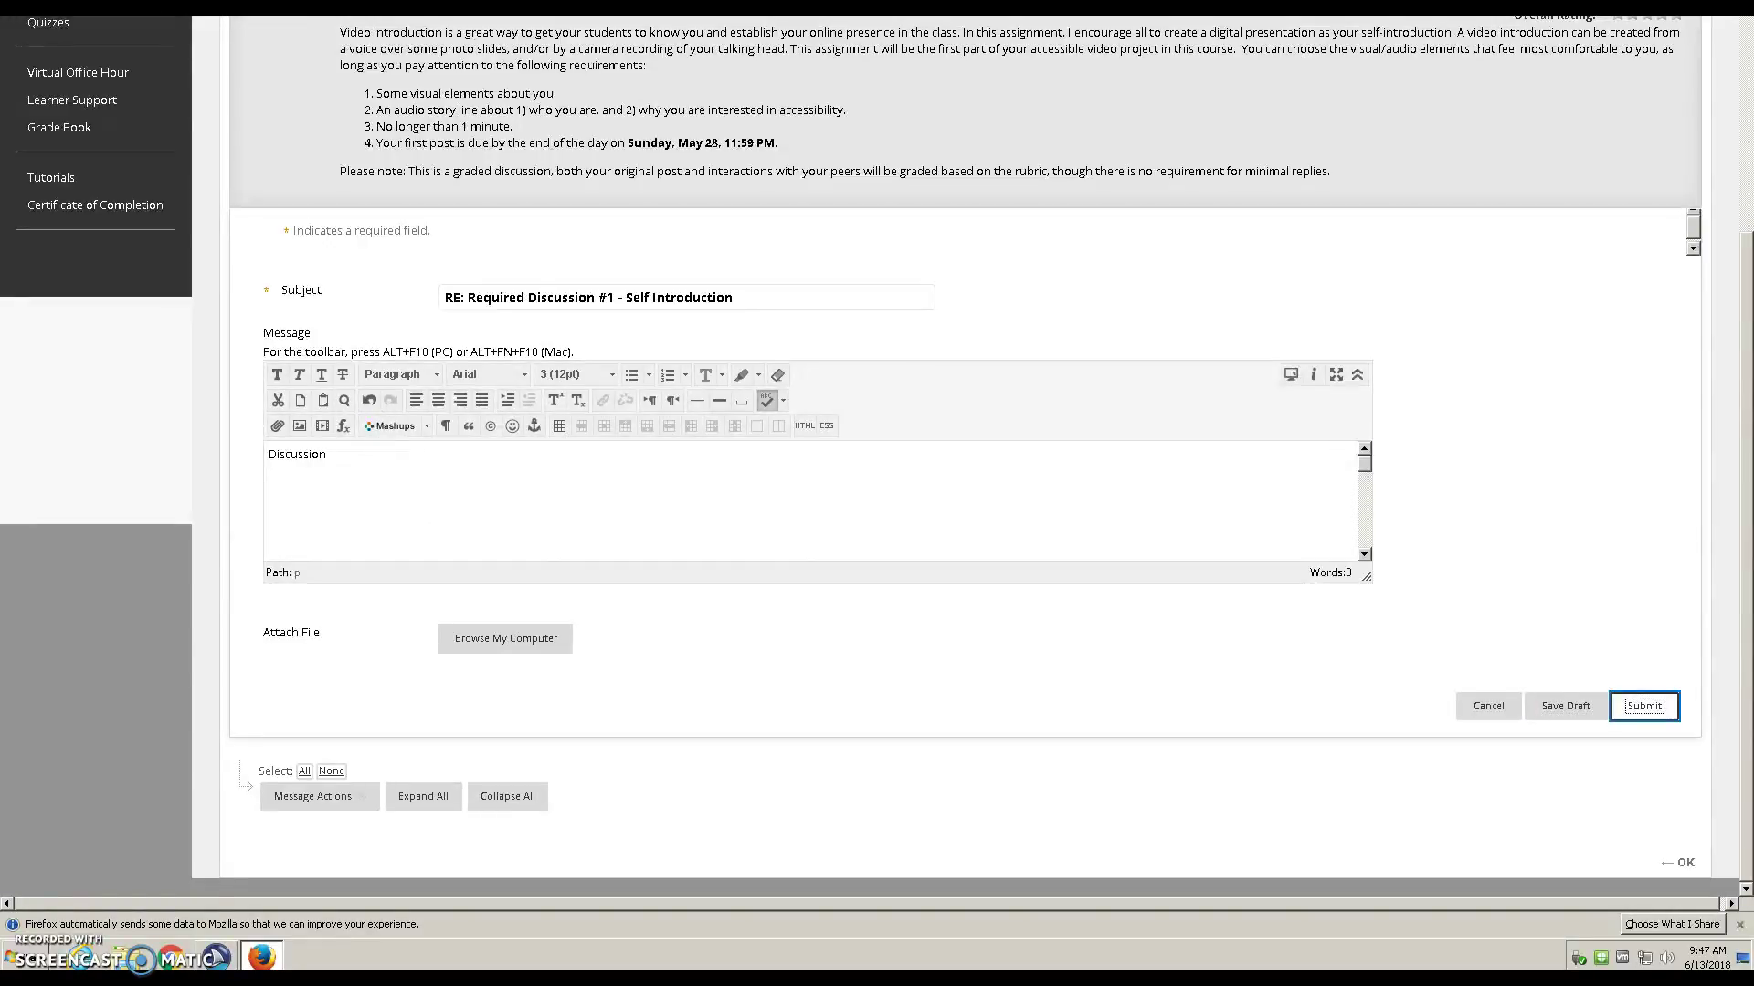
{"action": "key", "text": "Return"}
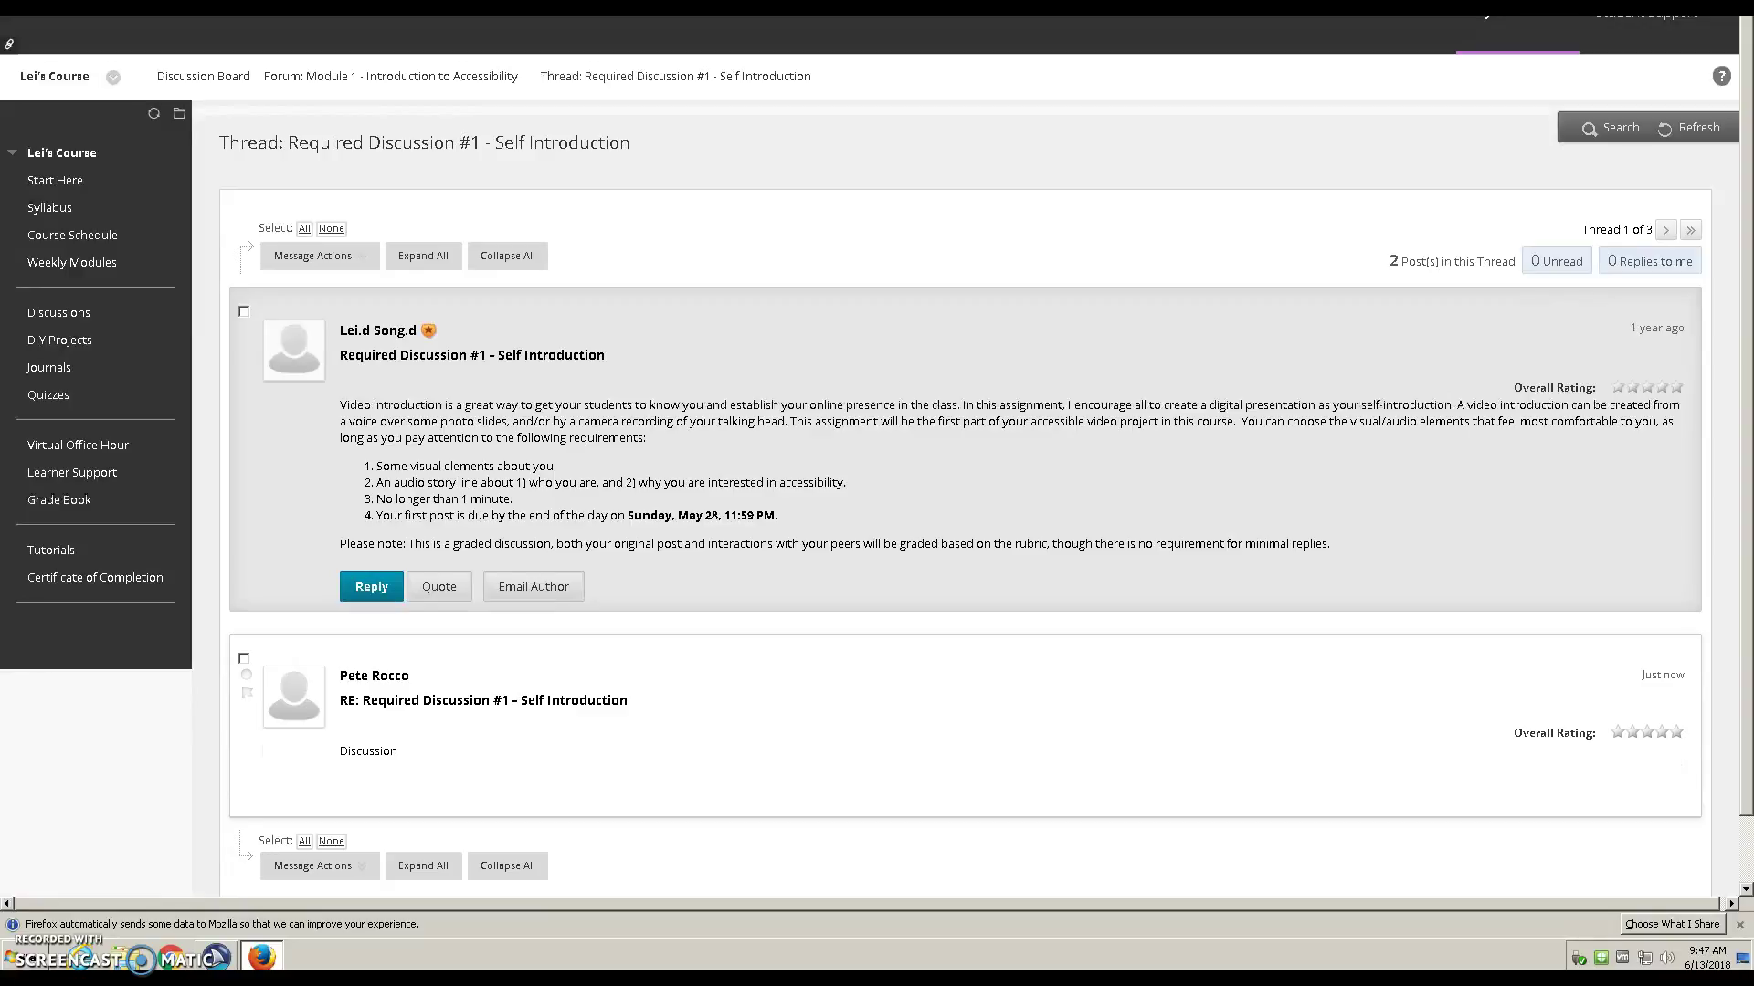
Jump to the course title heading under Course Menu through the Quick Links content outline
{"action": "key", "text": "shift+alt+l"}
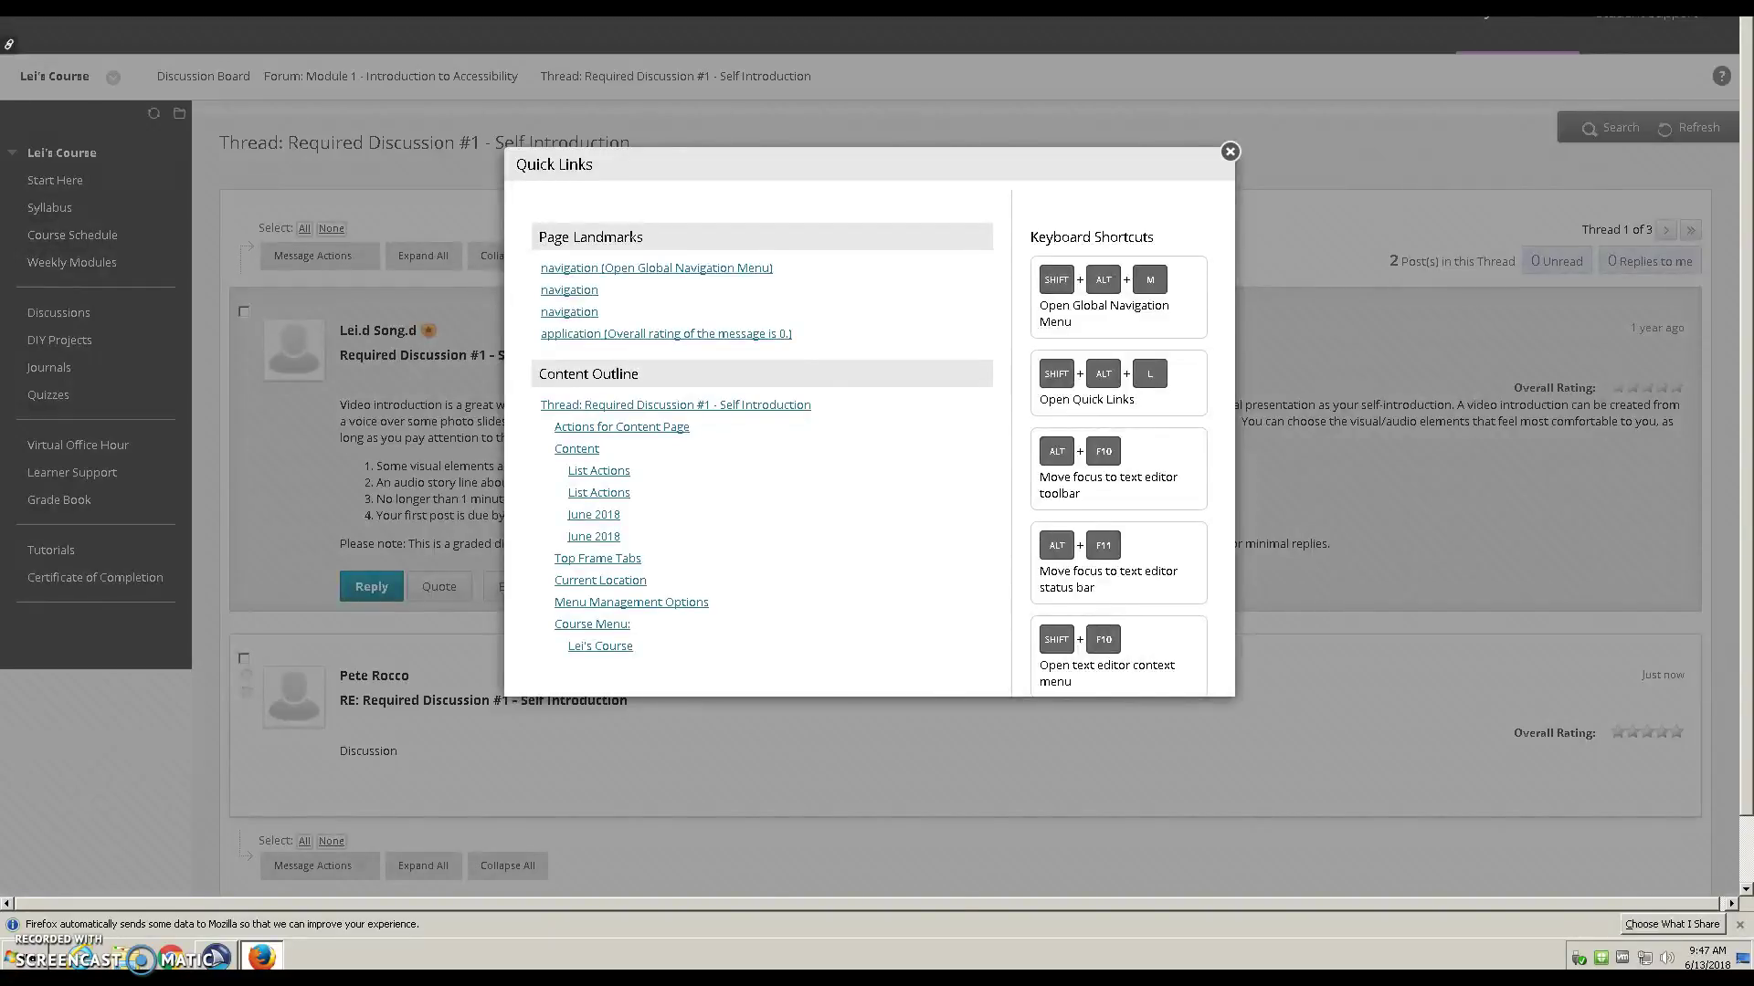
{"action": "key", "text": "Tab"}
{"action": "key", "text": "Tab"}
{"action": "key", "text": "Tab"}
{"action": "key", "text": "Tab"}
{"action": "key", "text": "Tab"}
{"action": "key", "text": "Tab"}
{"action": "key", "text": "Tab"}
{"action": "key", "text": "Tab"}
{"action": "key", "text": "Tab"}
{"action": "key", "text": "Tab"}
{"action": "key", "text": "Tab"}
{"action": "key", "text": "Tab"}
{"action": "key", "text": "Tab"}
{"action": "key", "text": "Tab"}
{"action": "key", "text": "Tab"}
{"action": "key", "text": "Tab"}
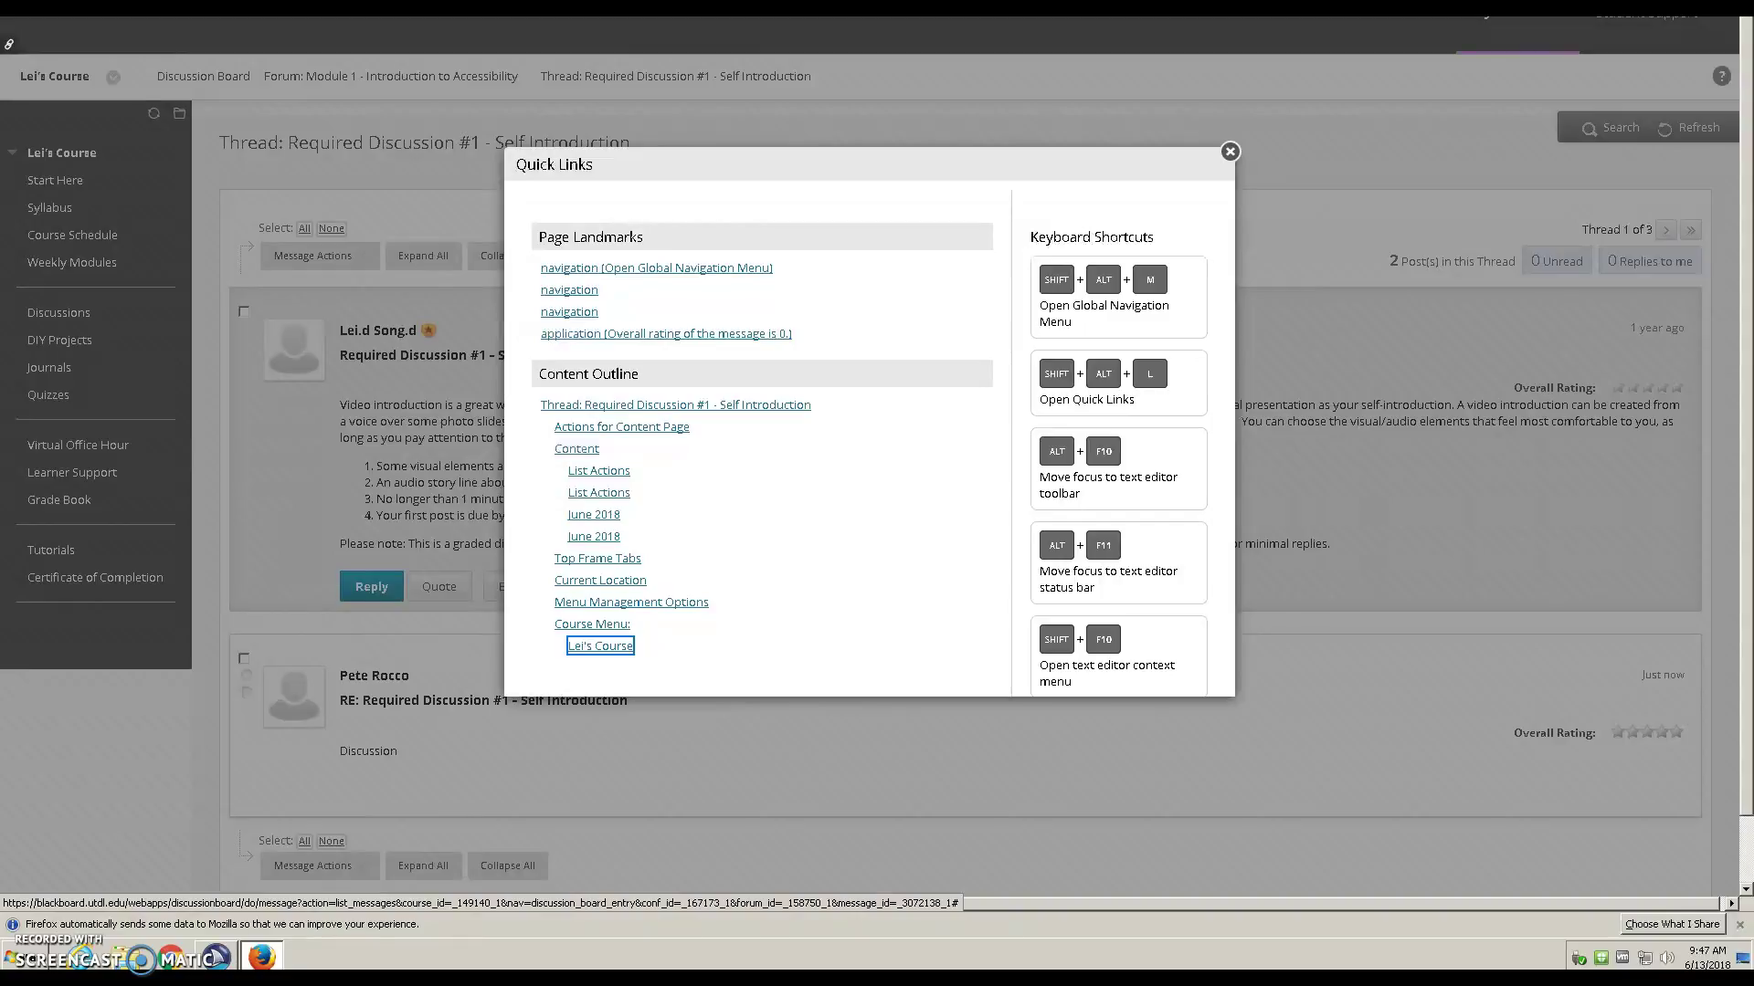
{"action": "key", "text": "Return"}
Open the Journals page from the course menu
{"action": "key", "text": "Tab"}
{"action": "key", "text": "Tab"}
{"action": "key", "text": "Tab"}
{"action": "key", "text": "Tab"}
{"action": "key", "text": "Tab"}
{"action": "key", "text": "Tab"}
{"action": "key", "text": "Tab"}
{"action": "key", "text": "Return"}
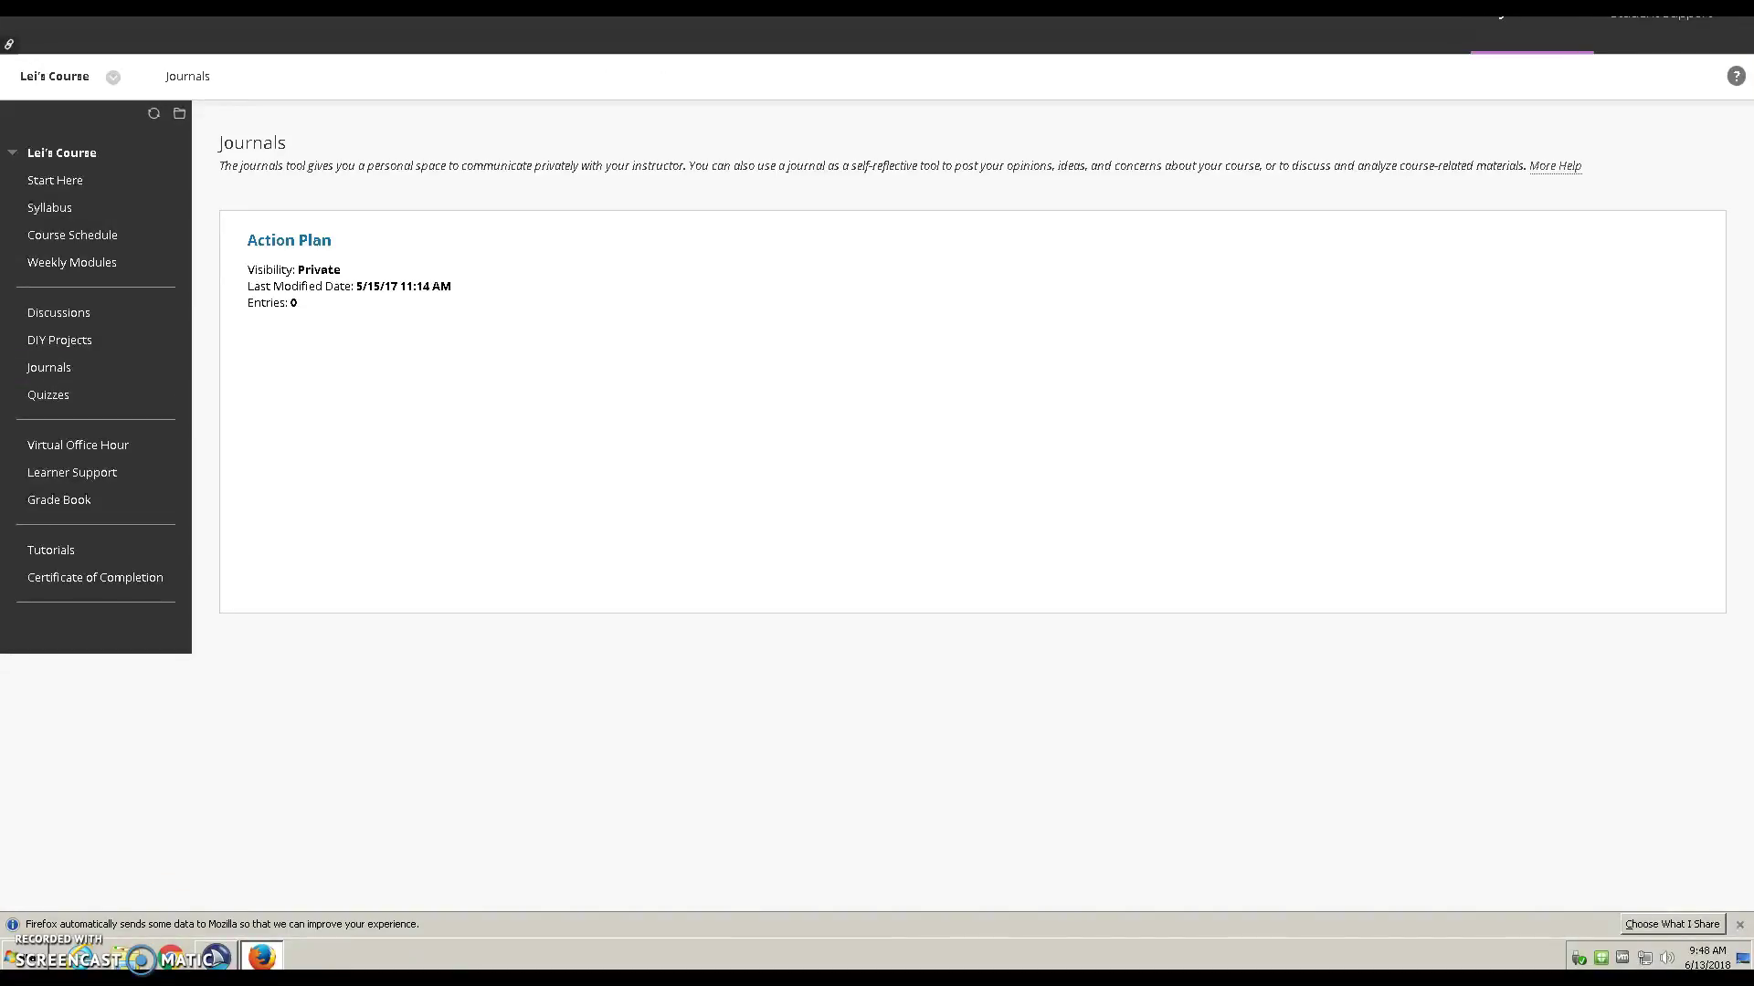
Jump to the Action Plan heading through Quick Links and open the Action Plan journal
{"action": "key", "text": "shift+alt+l"}
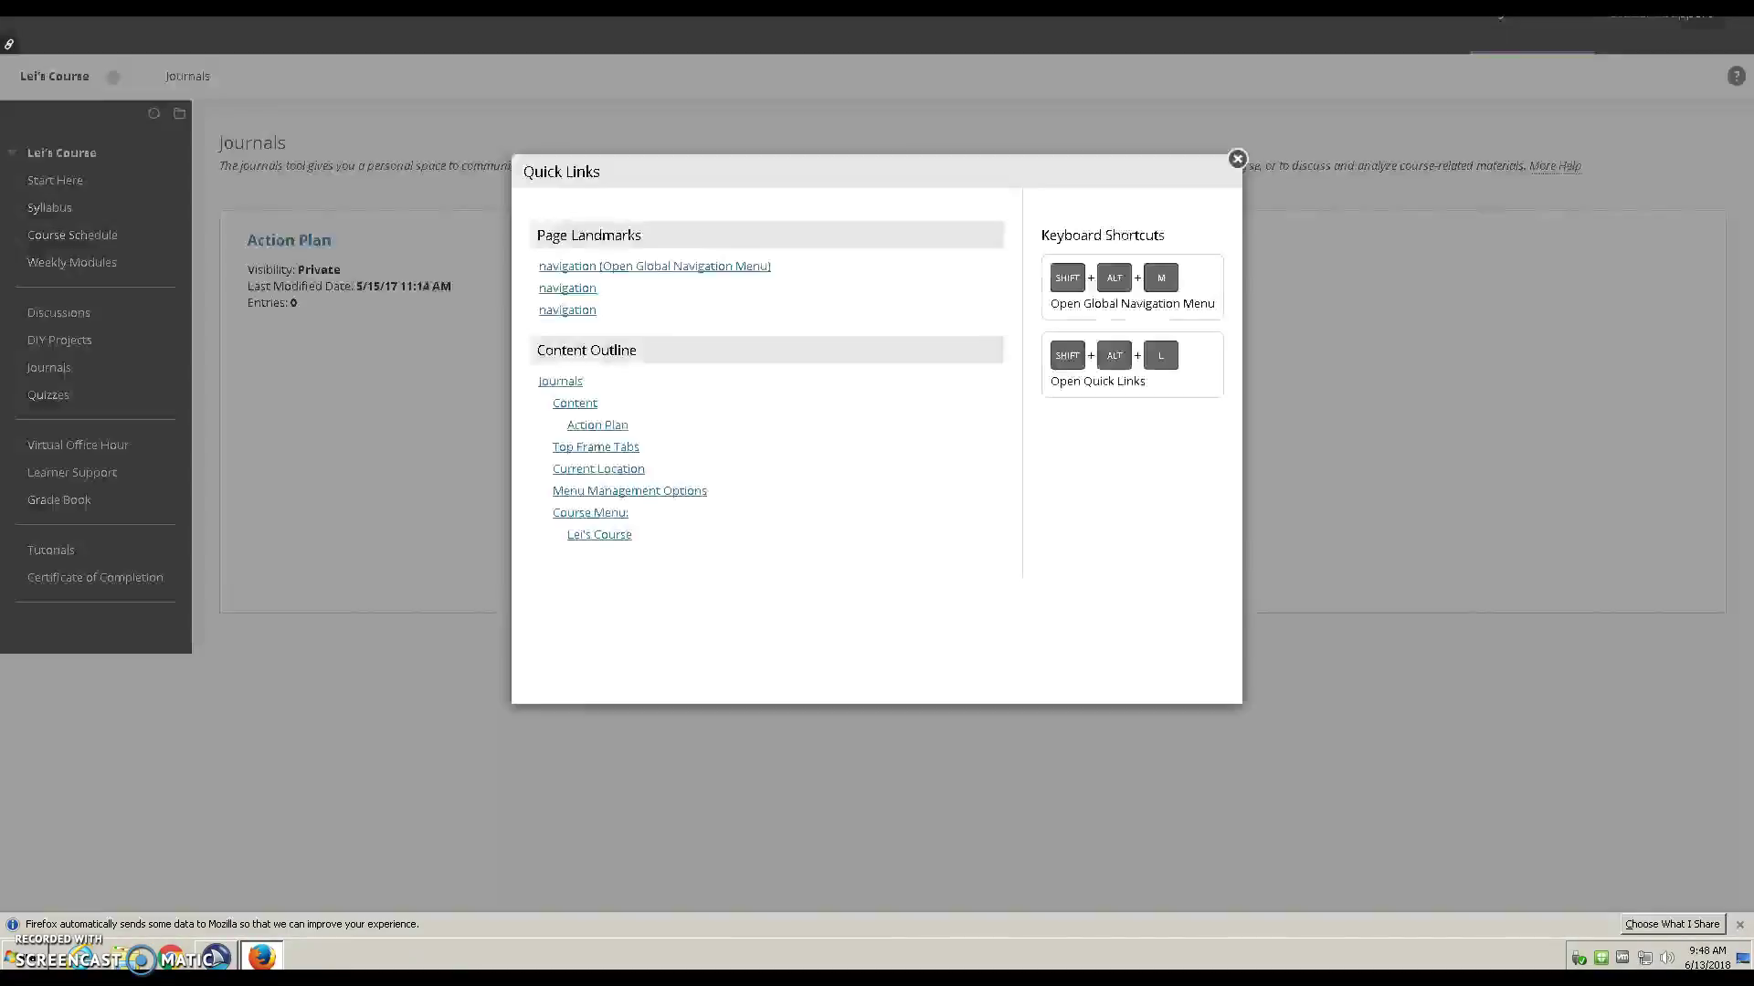
{"action": "key", "text": "Tab"}
{"action": "key", "text": "Tab"}
{"action": "key", "text": "Tab"}
{"action": "key", "text": "Tab"}
{"action": "key", "text": "Tab"}
{"action": "key", "text": "Tab"}
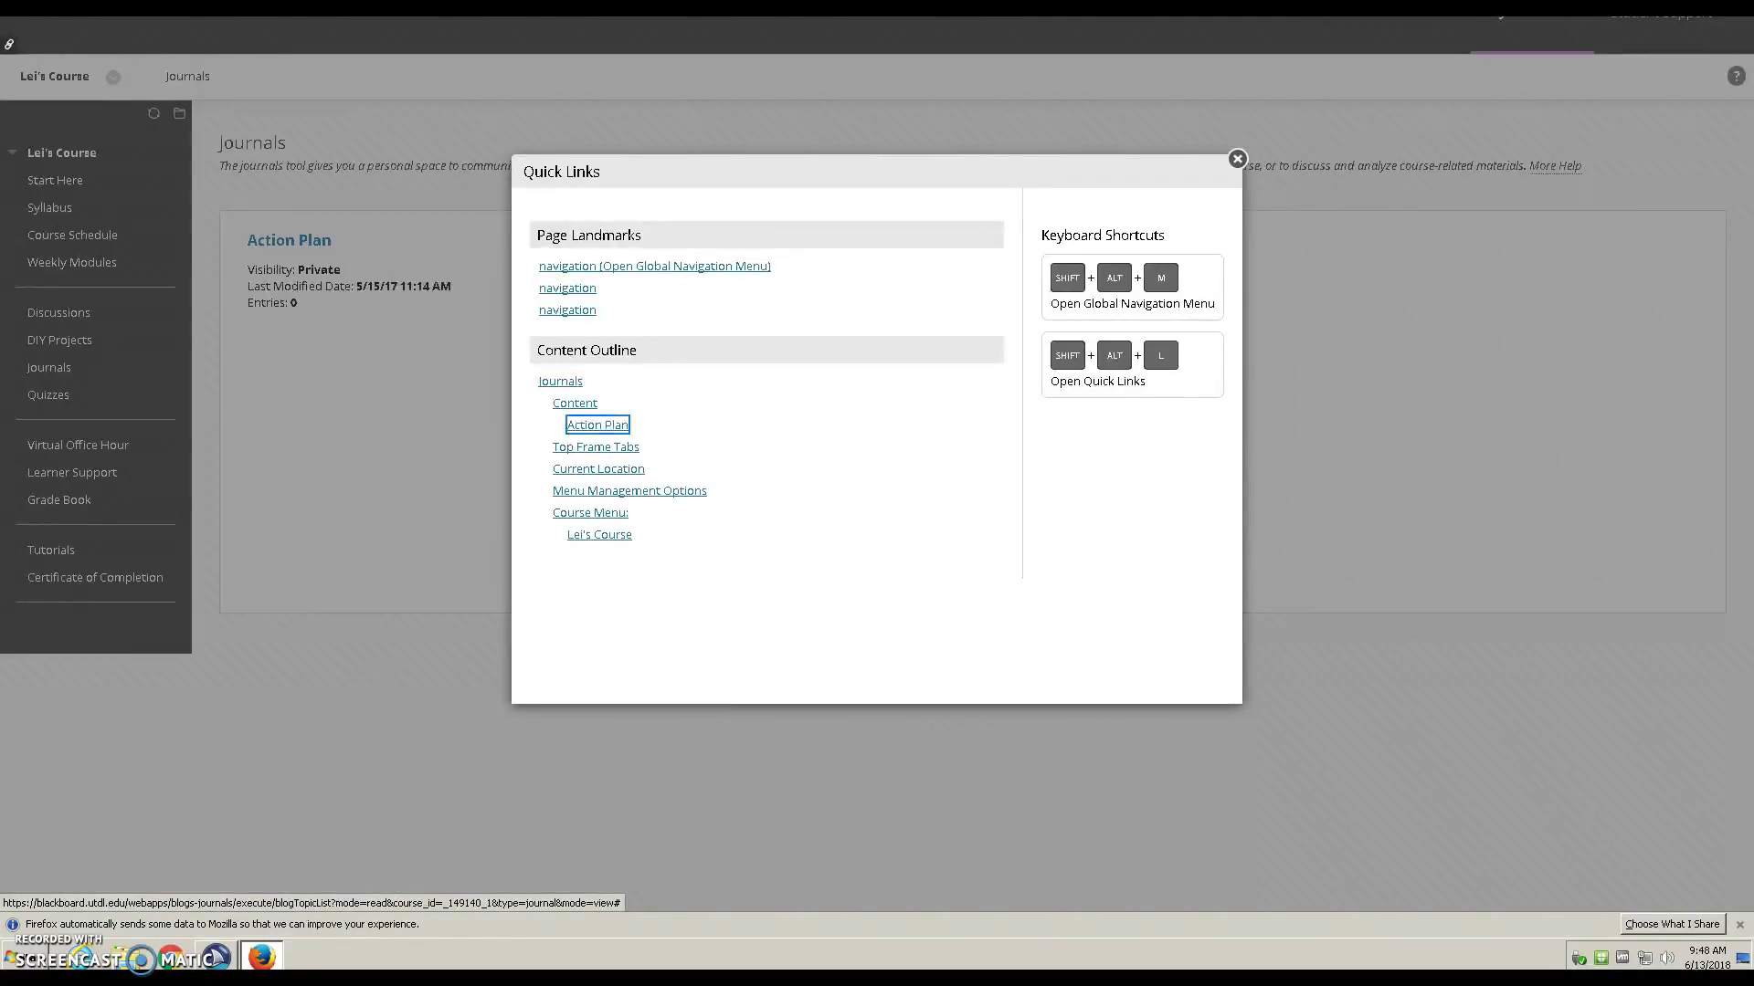
{"action": "key", "text": "Return"}
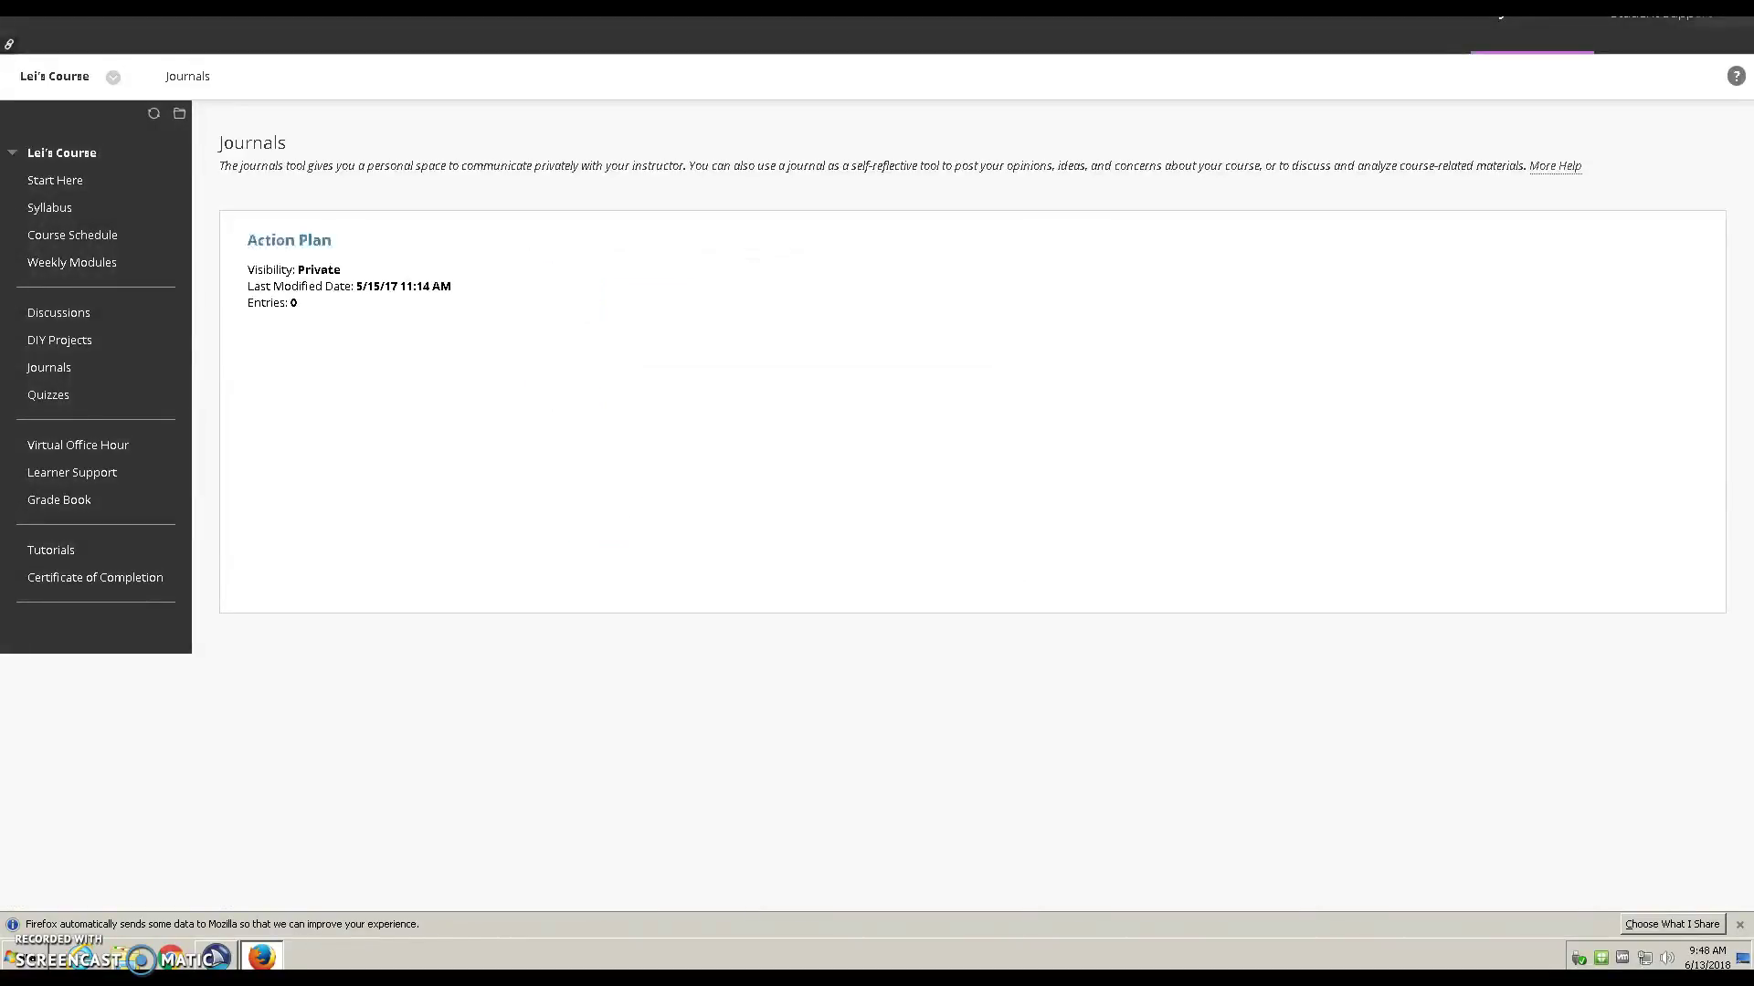
{"action": "key", "text": "Return"}
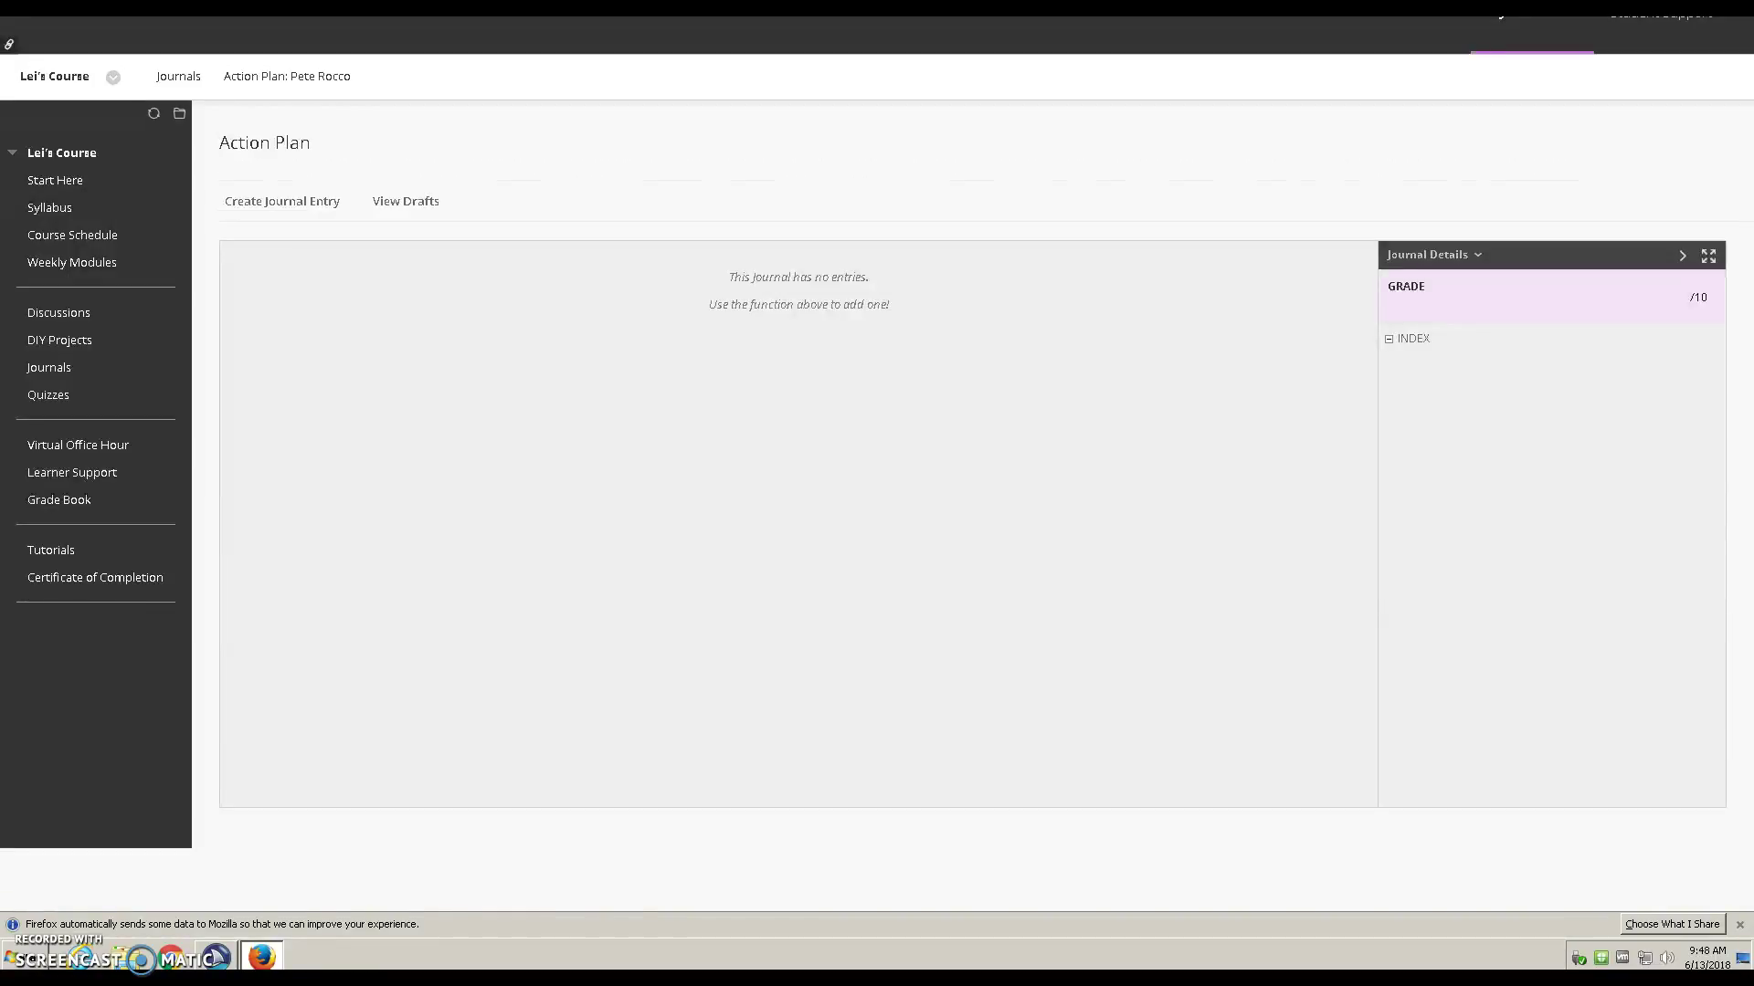
Jump to the Action Plan page heading through Quick Links and start creating a journal entry
{"action": "key", "text": "shift+alt+l"}
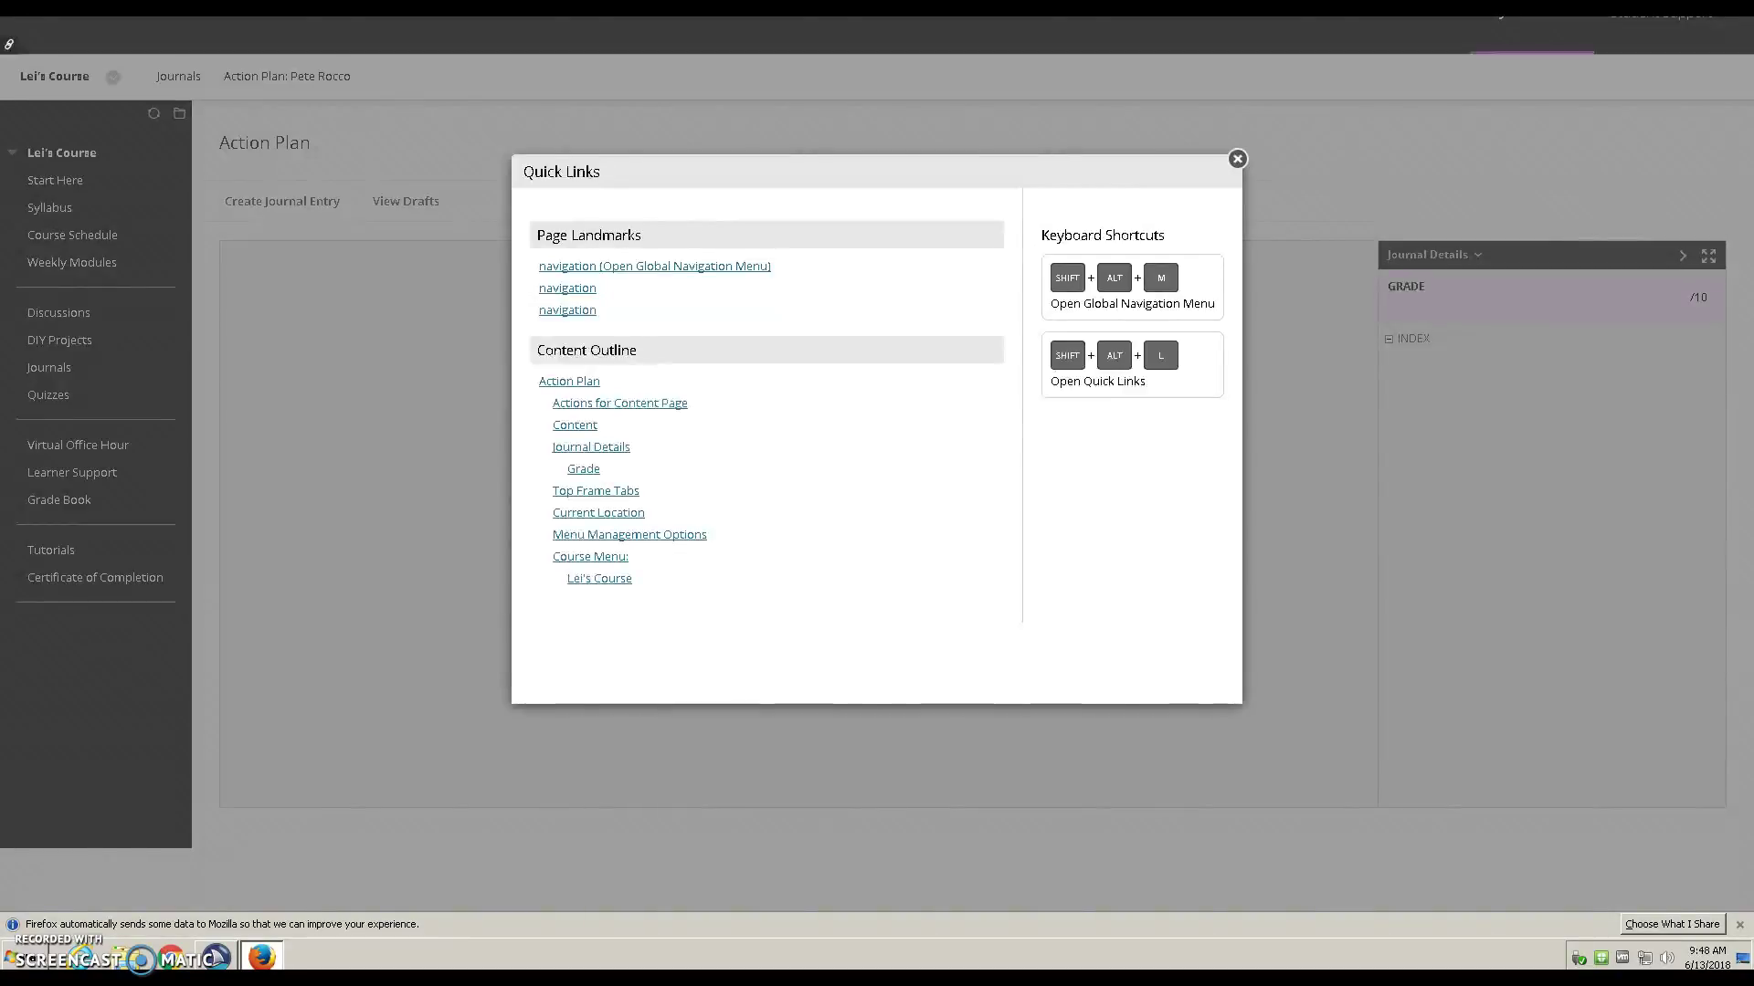
{"action": "key", "text": "Tab"}
{"action": "key", "text": "Tab"}
{"action": "key", "text": "Tab"}
{"action": "key", "text": "Tab"}
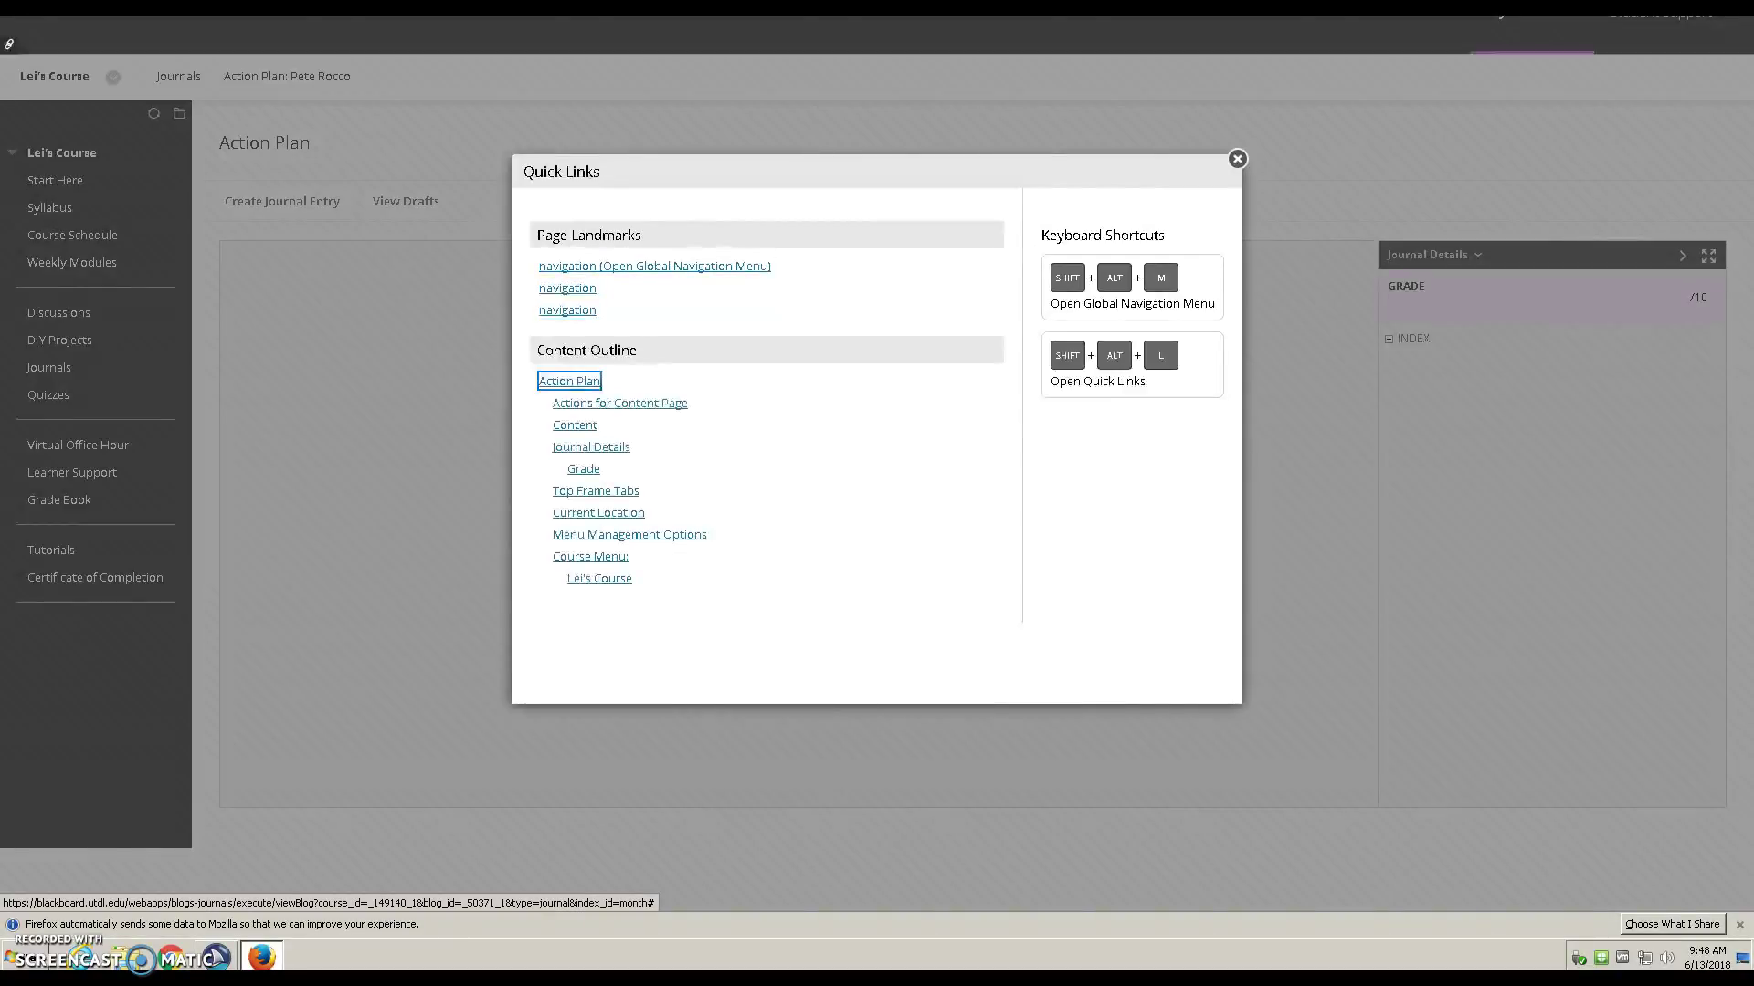
{"action": "key", "text": "Return"}
{"action": "key", "text": "Tab"}
{"action": "key", "text": "Return"}
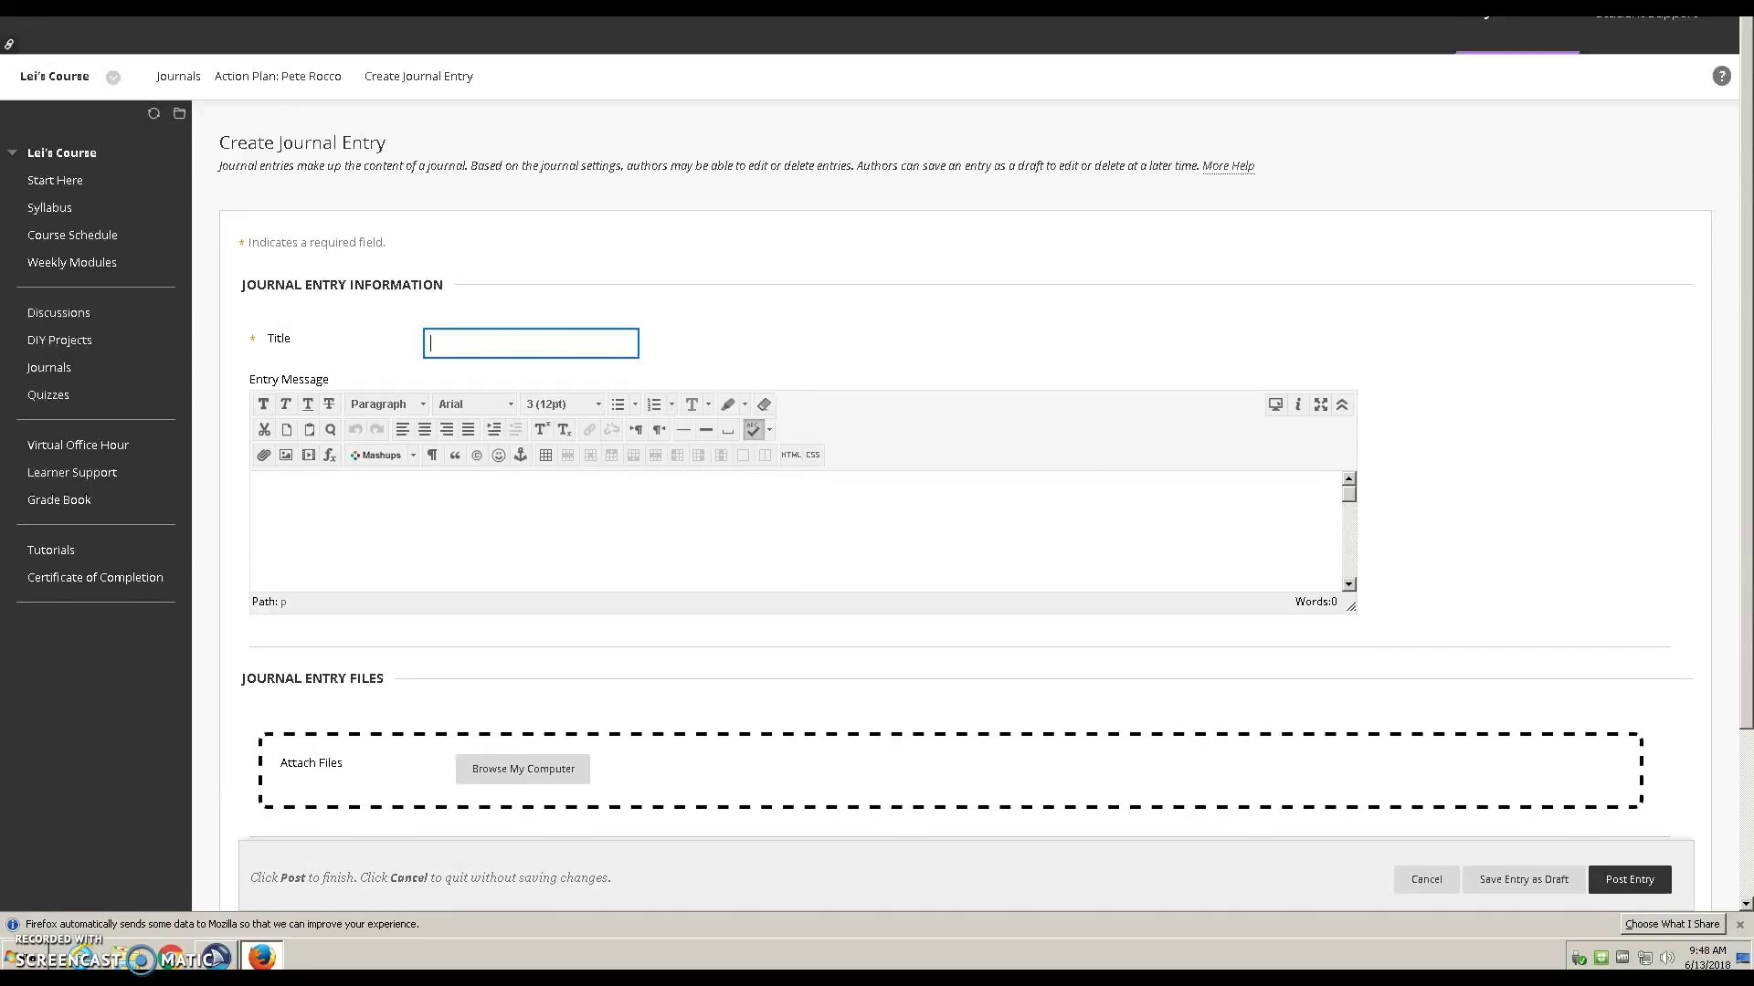
Title the entry "Journal Entry" and write "Journal Entry" in bold as the entry message
{"action": "type", "text": "Journal Entry"}
{"action": "key", "text": "Tab"}
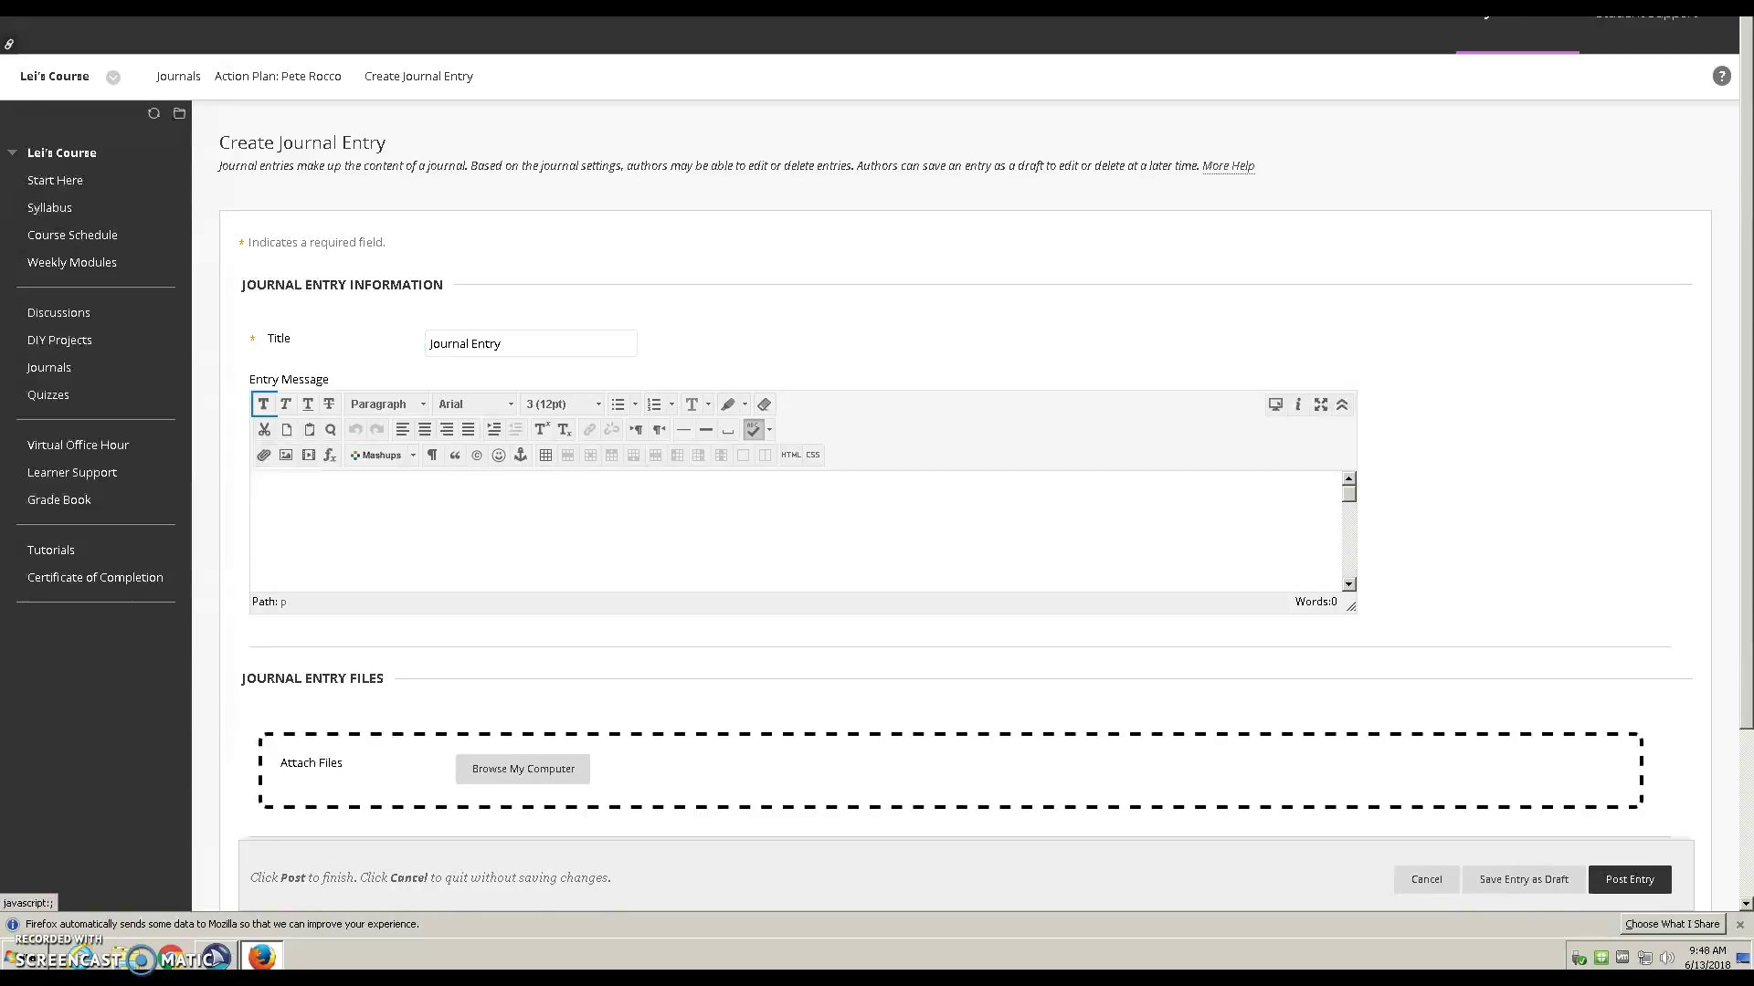
{"action": "key", "text": "Return"}
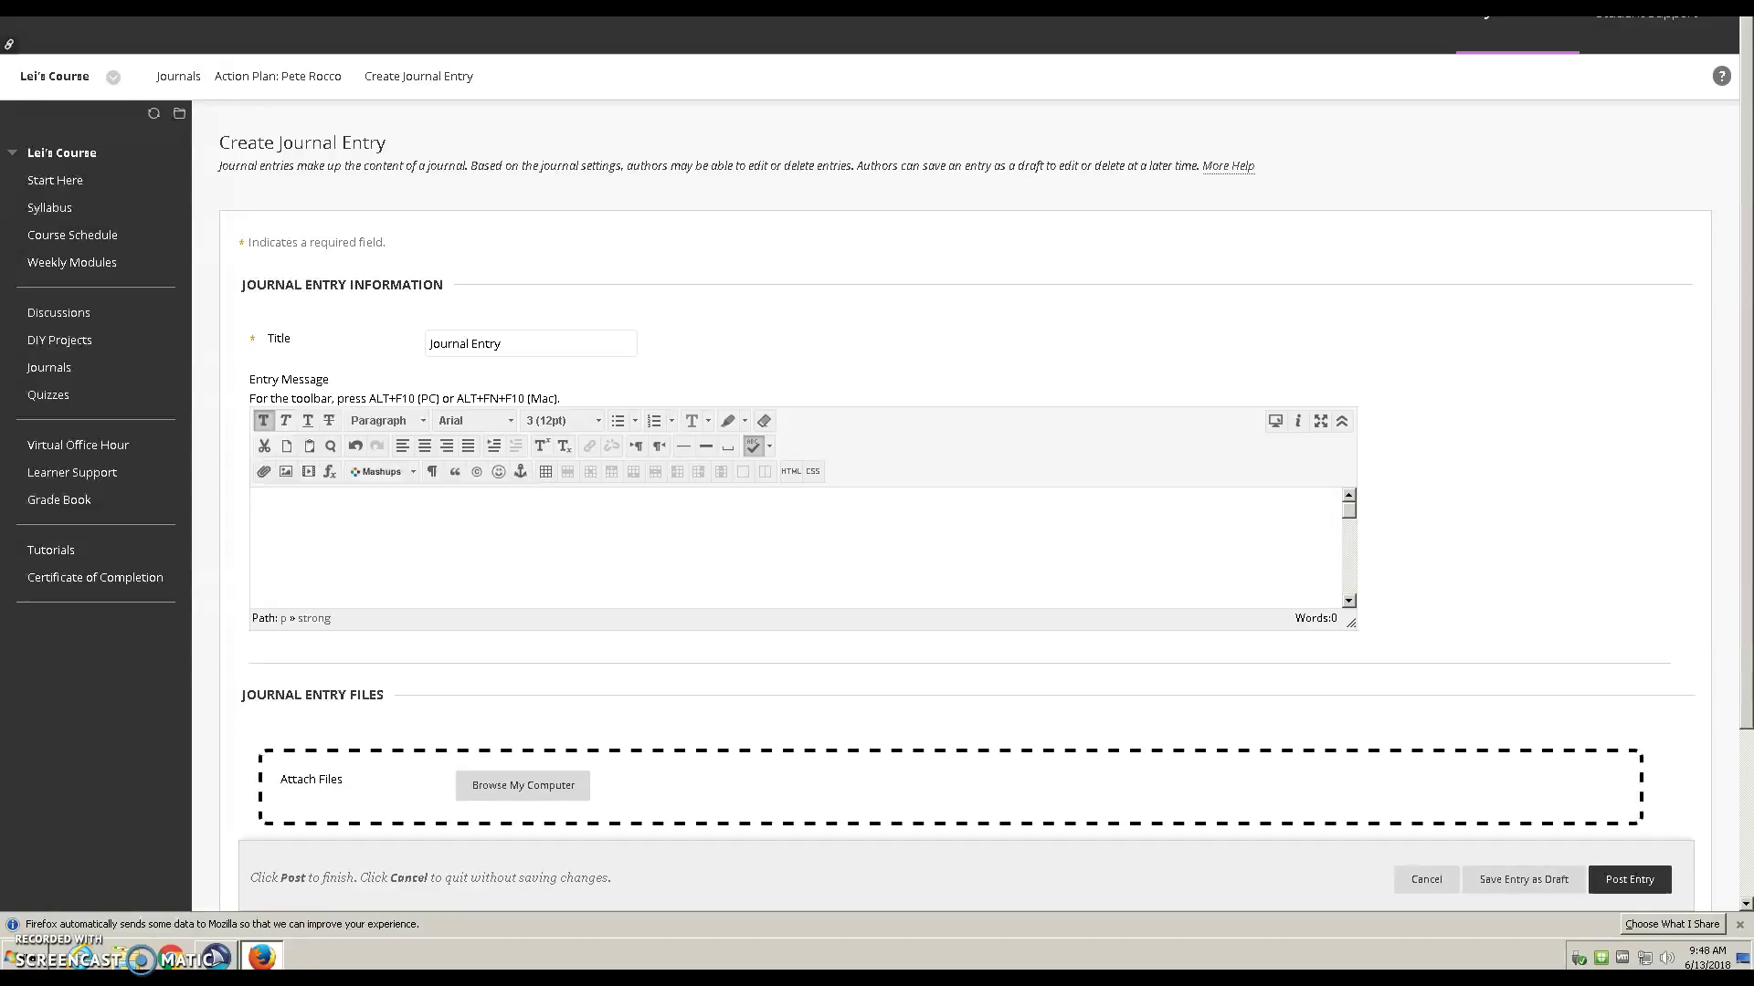
{"action": "type", "text": "Journal Ent"}
Post the finished journal entry to the Action Plan journal without attaching a file
{"action": "key", "text": "Tab"}
{"action": "key", "text": "Tab"}
{"action": "key", "text": "Tab"}
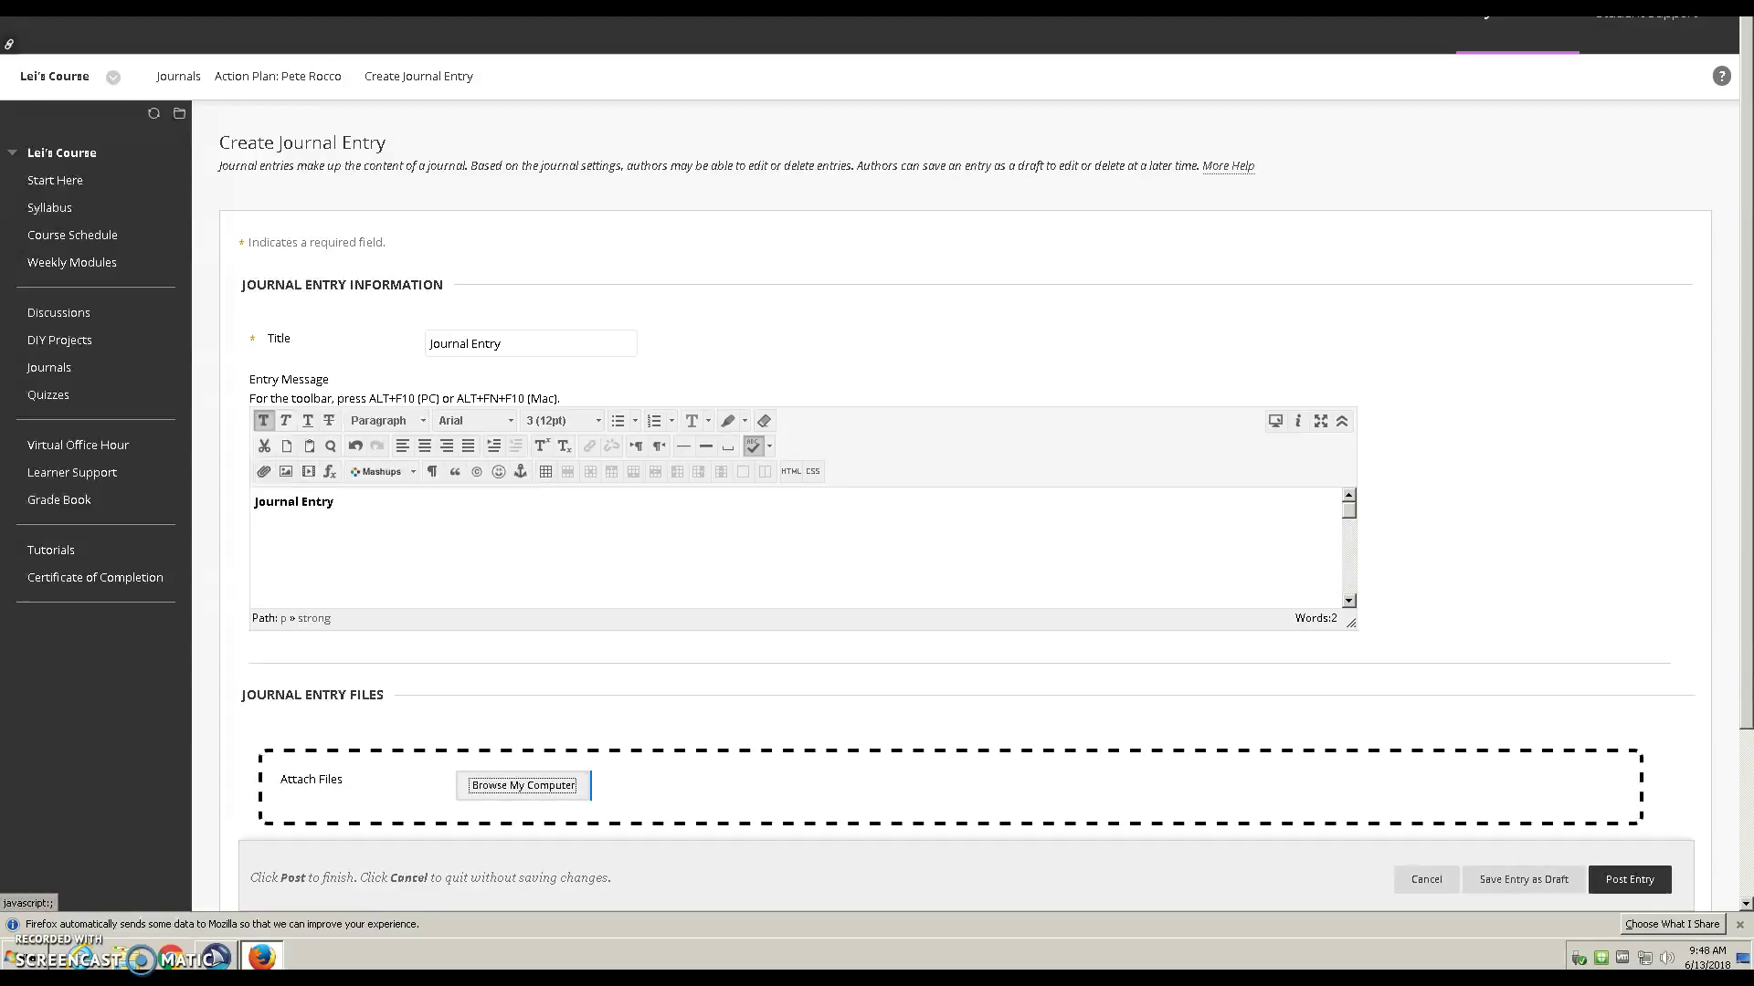
{"action": "key", "text": "Tab"}
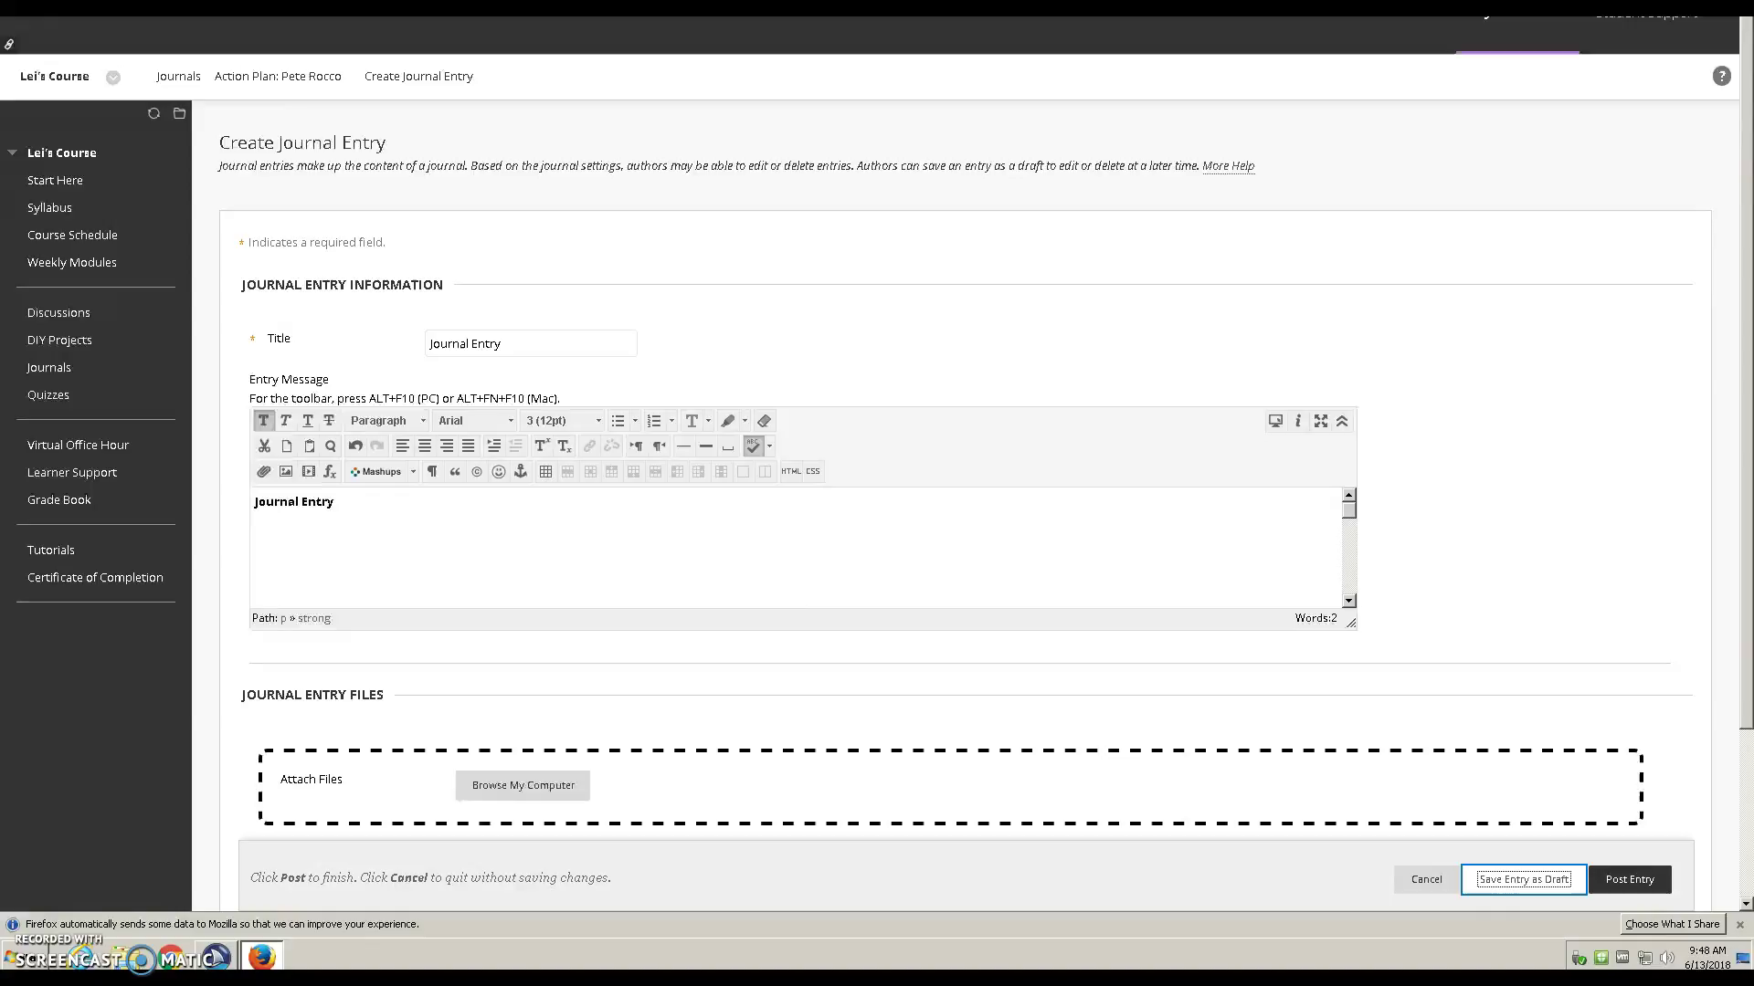
{"action": "key", "text": "Tab"}
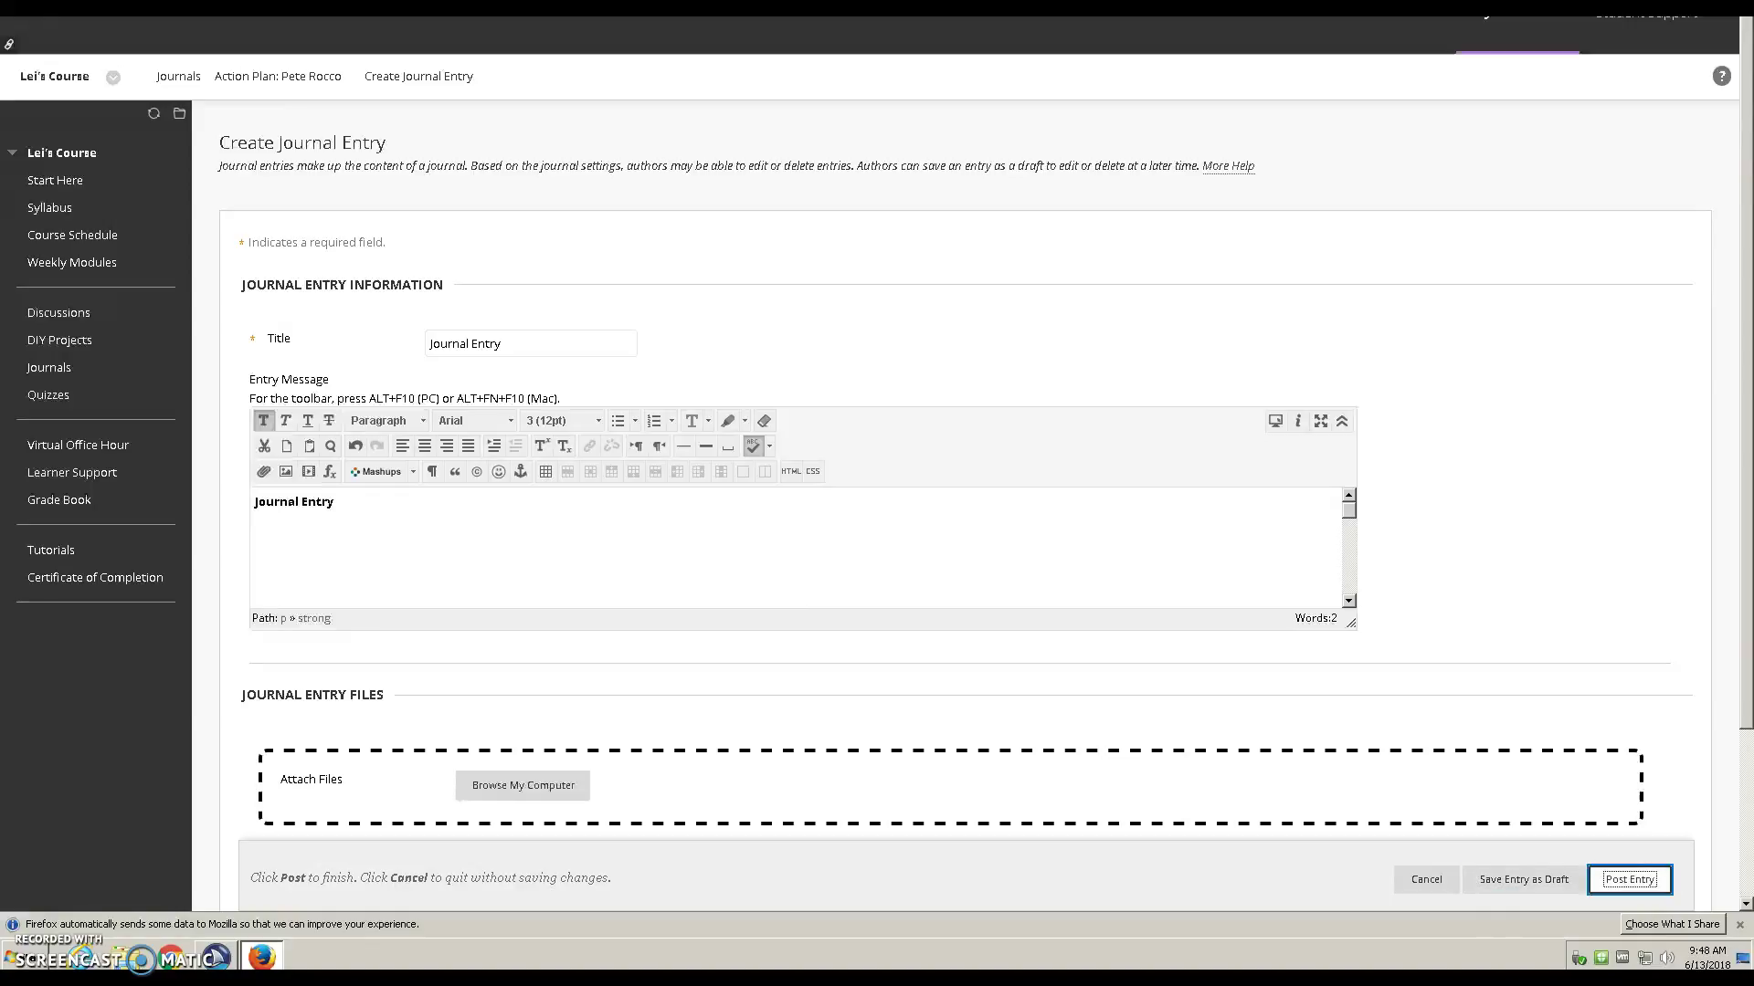
{"action": "key", "text": "Return"}
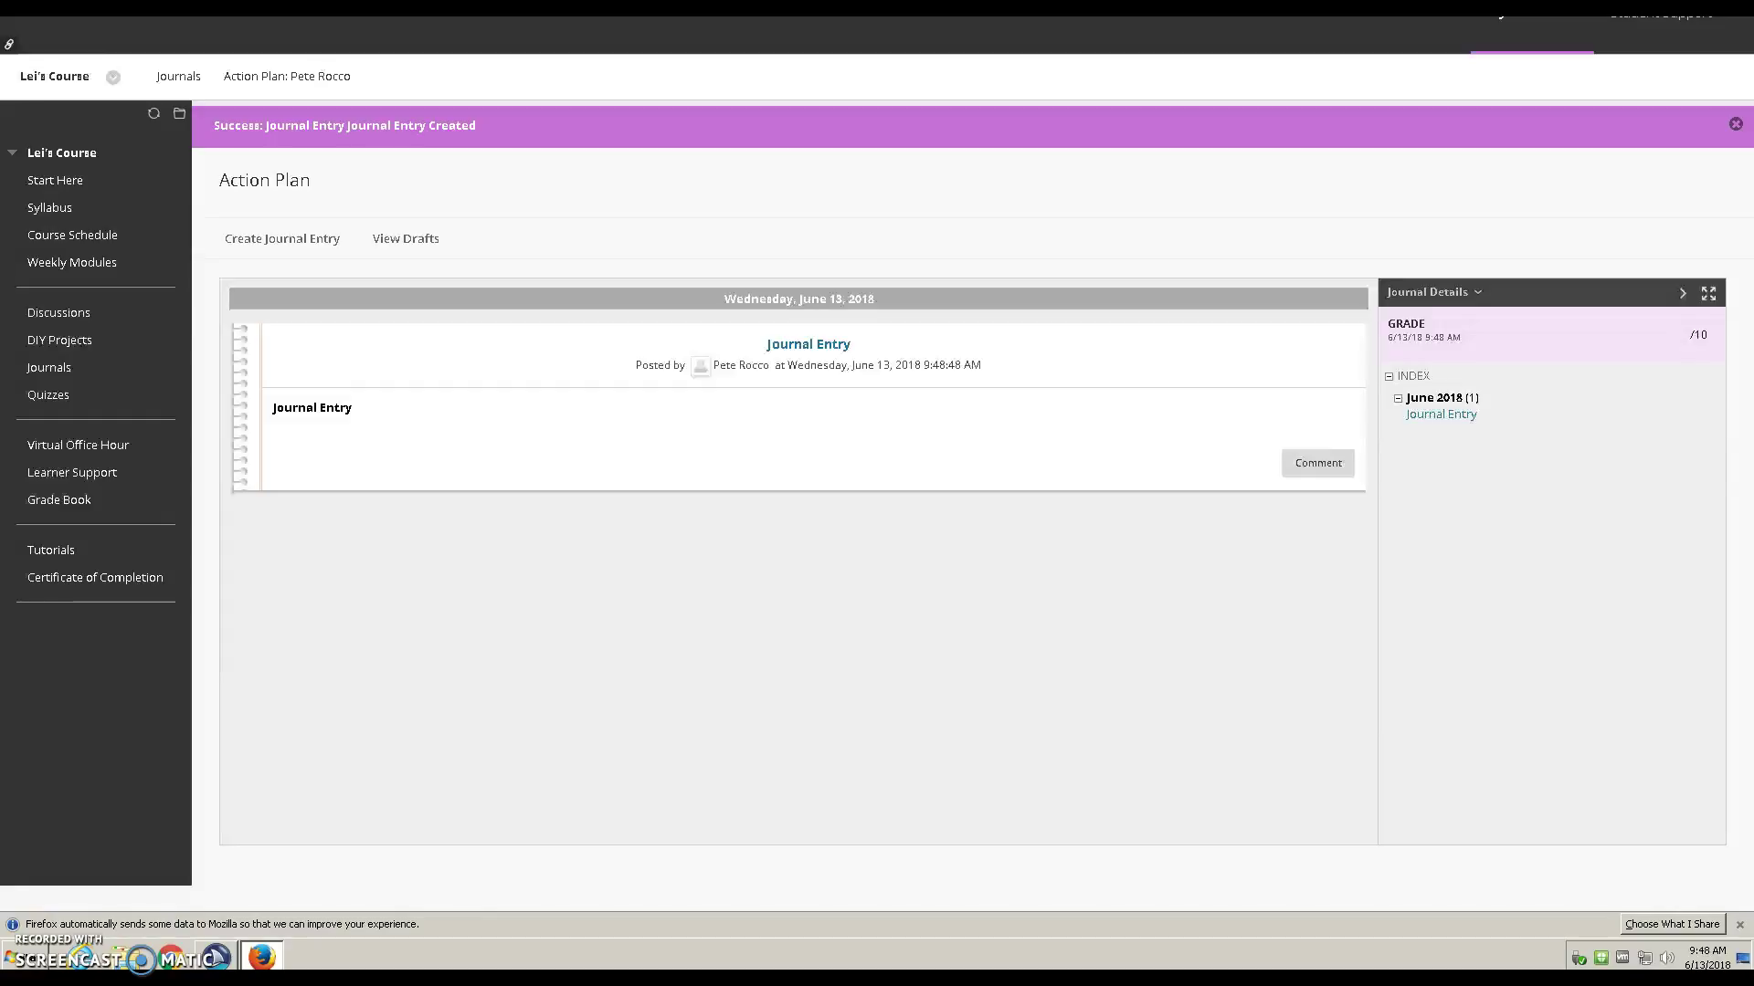
From the Action Plan journal, jump to the course title heading in the course menu through Quick Links
{"action": "key", "text": "shift+alt+l"}
{"action": "key", "text": "Tab"}
{"action": "key", "text": "Tab"}
{"action": "key", "text": "Tab"}
{"action": "key", "text": "Tab"}
{"action": "key", "text": "Tab"}
{"action": "key", "text": "Tab"}
{"action": "key", "text": "Tab"}
{"action": "key", "text": "Tab"}
{"action": "key", "text": "Tab"}
{"action": "key", "text": "Tab"}
{"action": "key", "text": "Tab"}
{"action": "key", "text": "Tab"}
{"action": "key", "text": "Tab"}
{"action": "key", "text": "Tab"}
{"action": "key", "text": "Tab"}
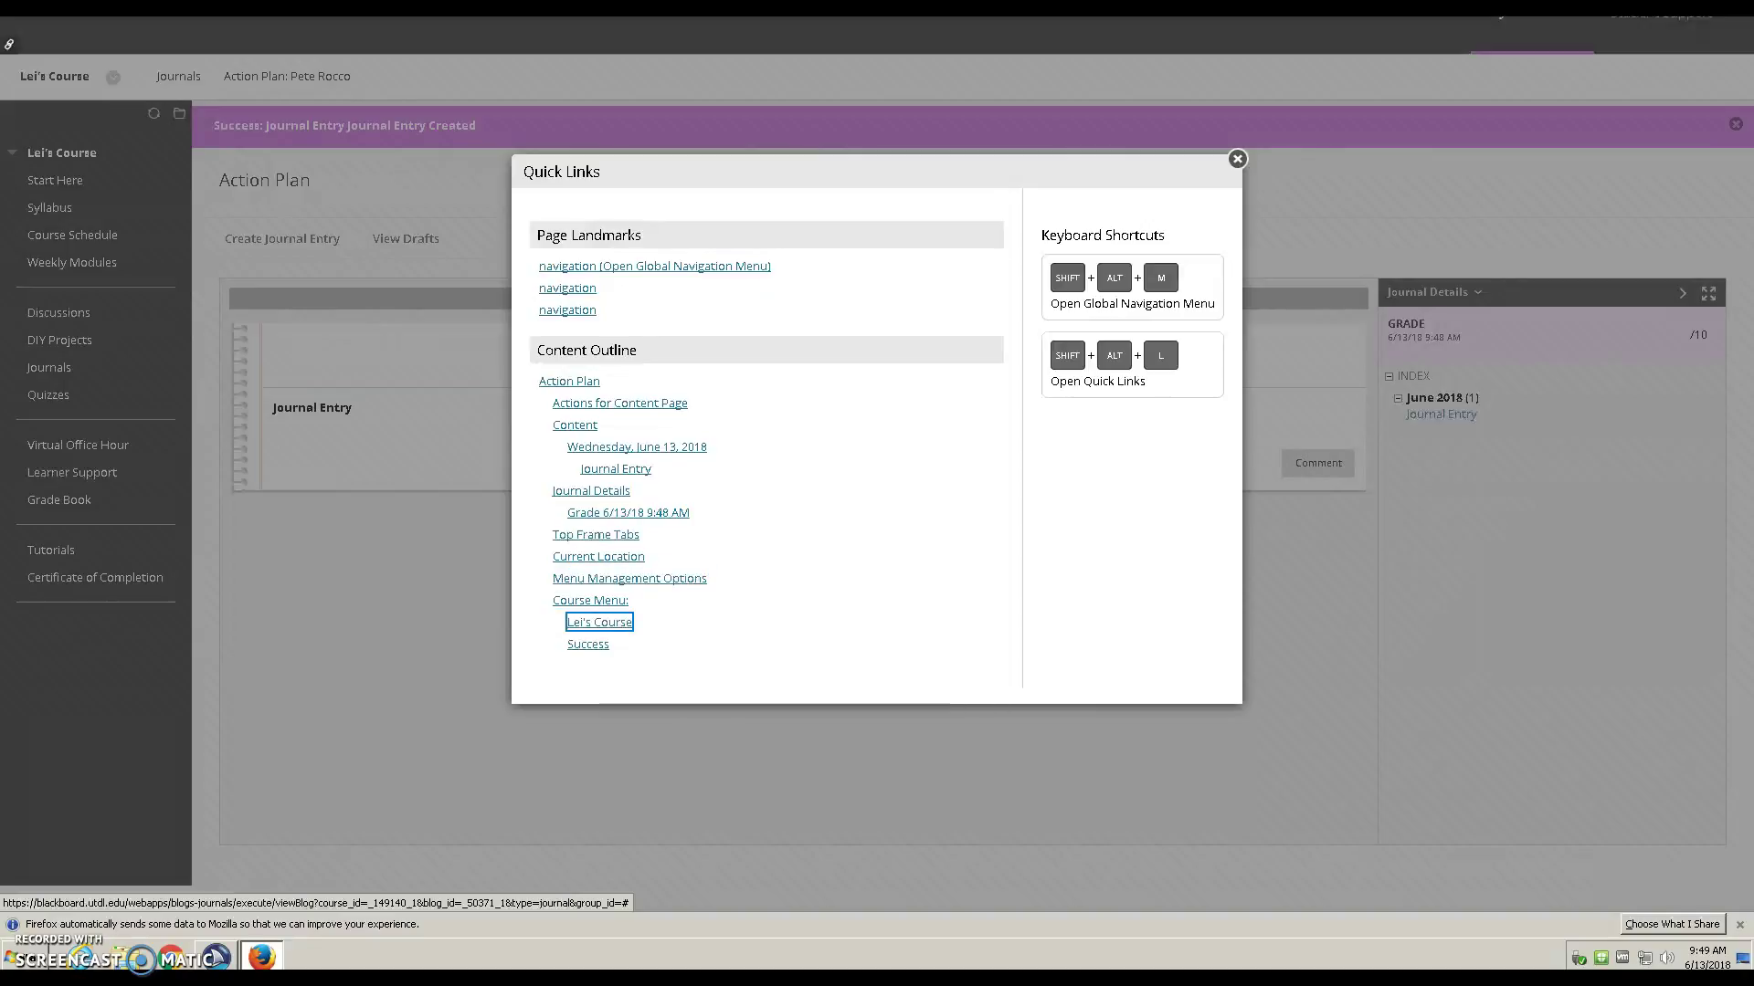
{"action": "key", "text": "Return"}
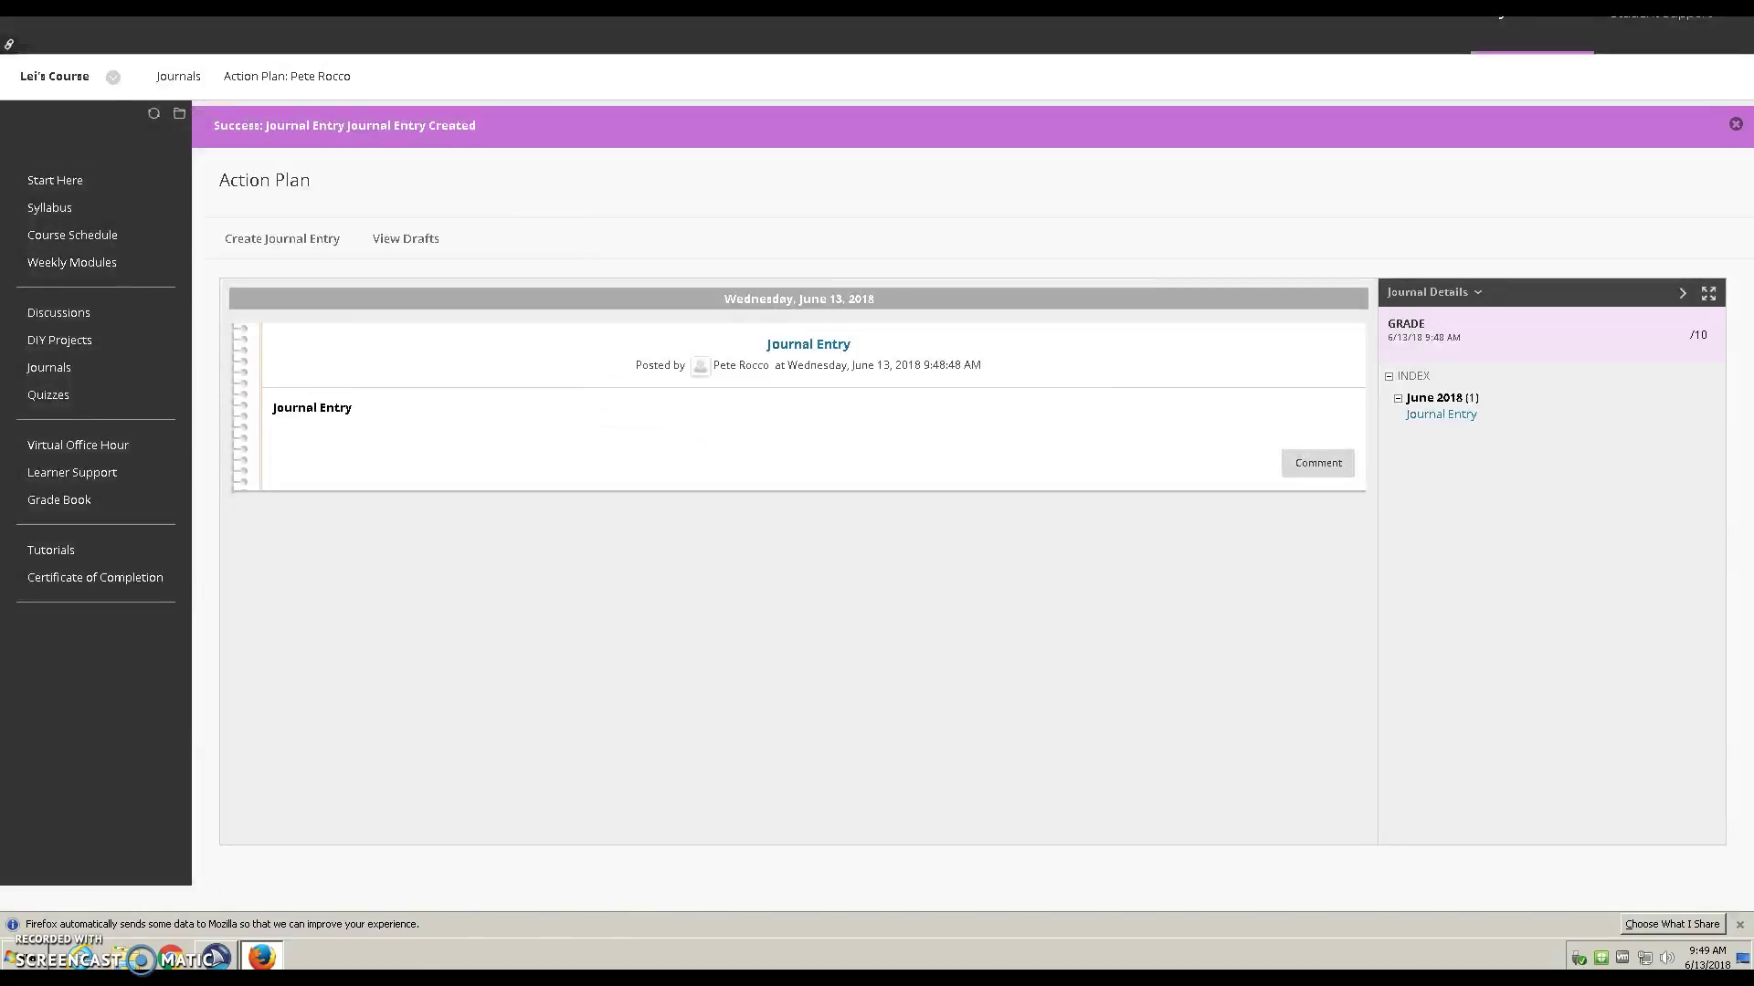
Open the Grade Book from the course menu
{"action": "key", "text": "Tab"}
{"action": "key", "text": "Tab"}
{"action": "key", "text": "Tab"}
{"action": "key", "text": "Tab"}
{"action": "key", "text": "Tab"}
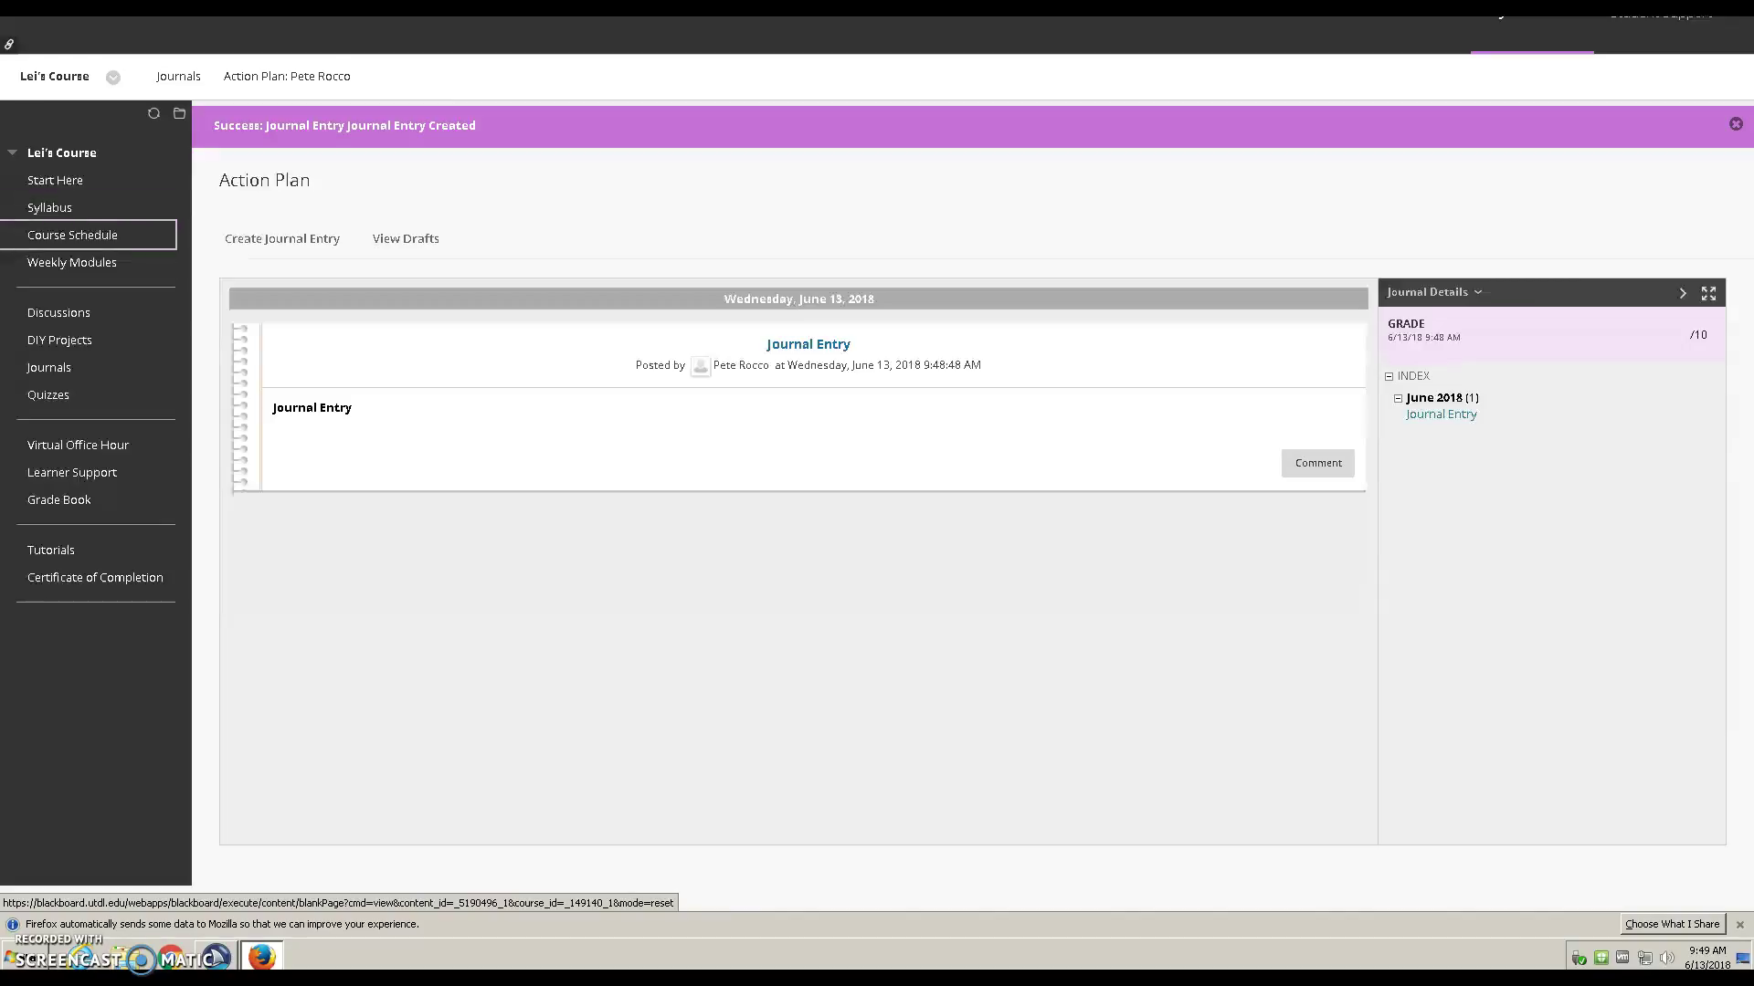
{"action": "key", "text": "Tab"}
{"action": "key", "text": "Tab"}
{"action": "key", "text": "Tab"}
{"action": "key", "text": "Tab"}
{"action": "key", "text": "Tab"}
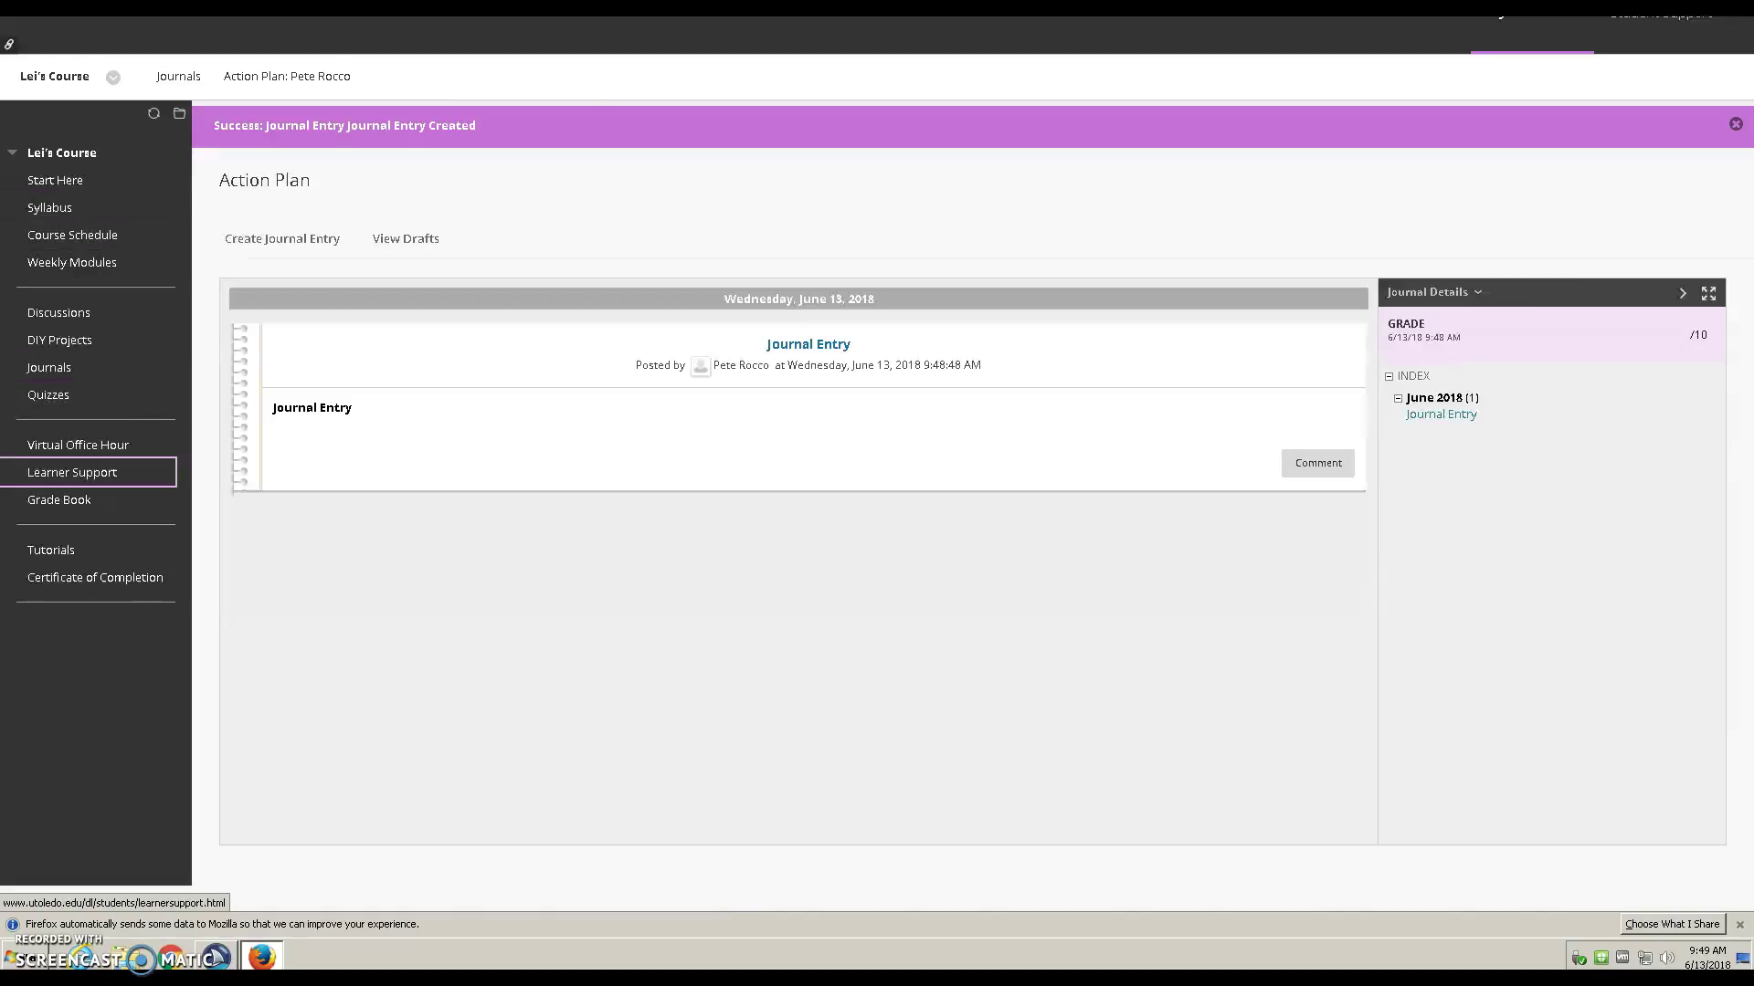
{"action": "key", "text": "Tab"}
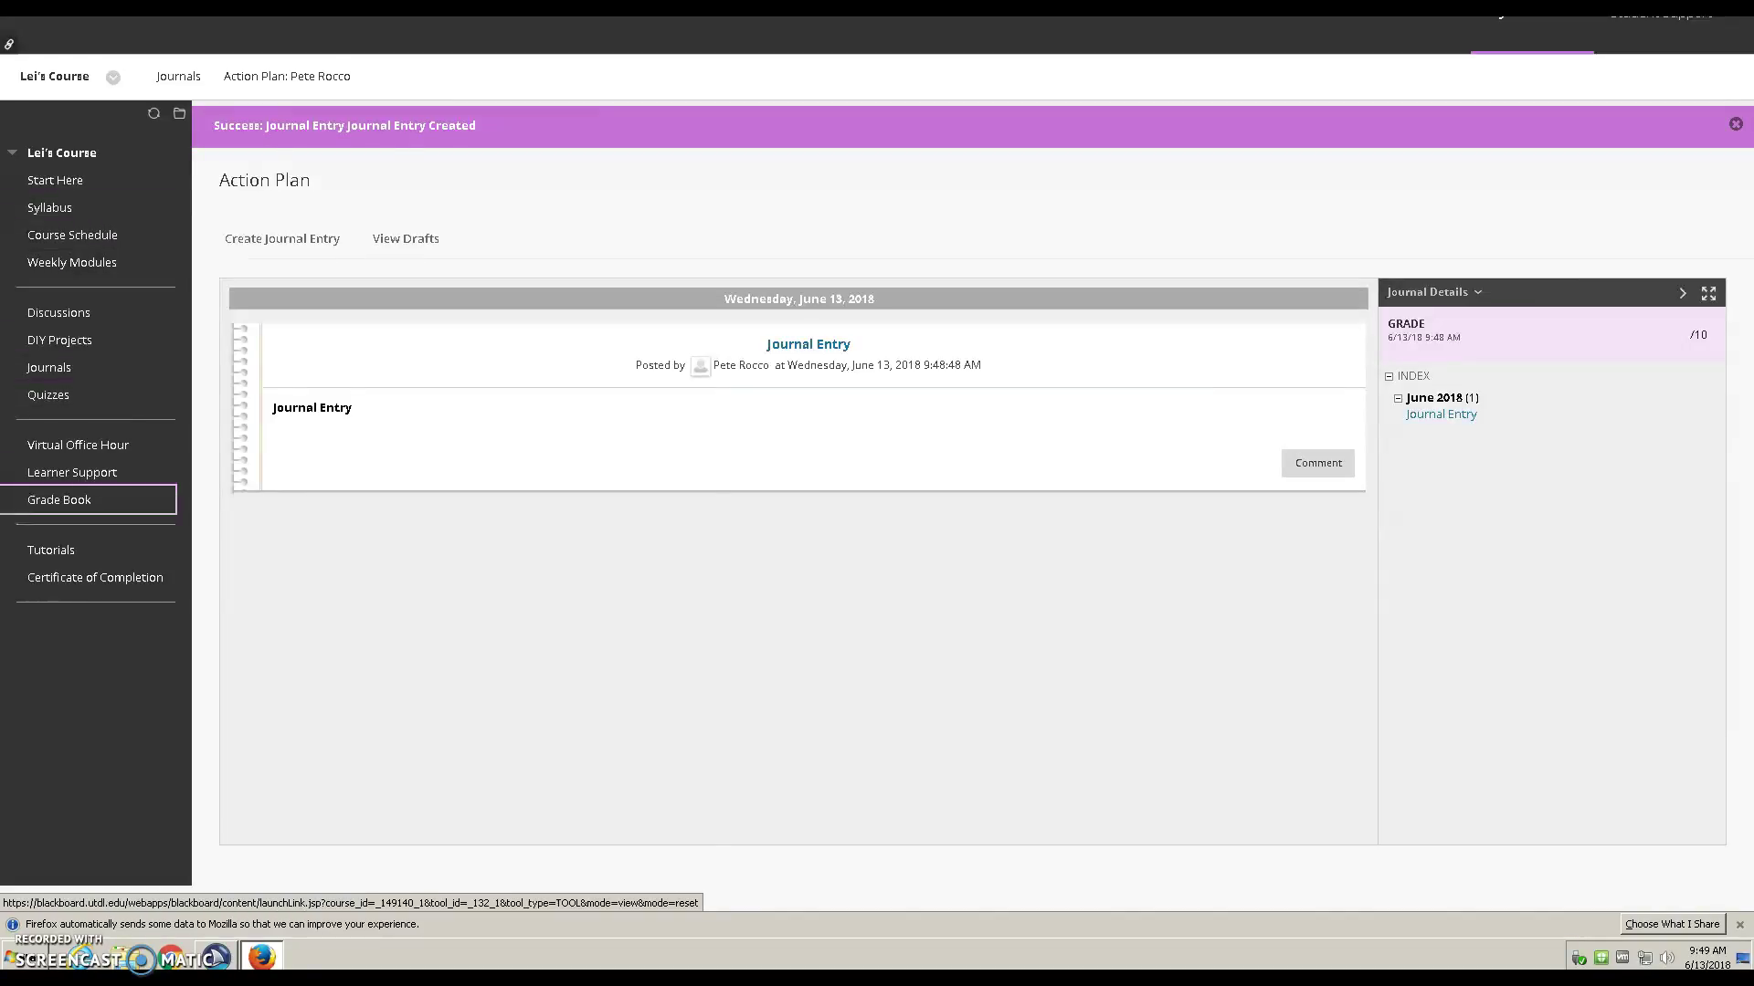
{"action": "key", "text": "Return"}
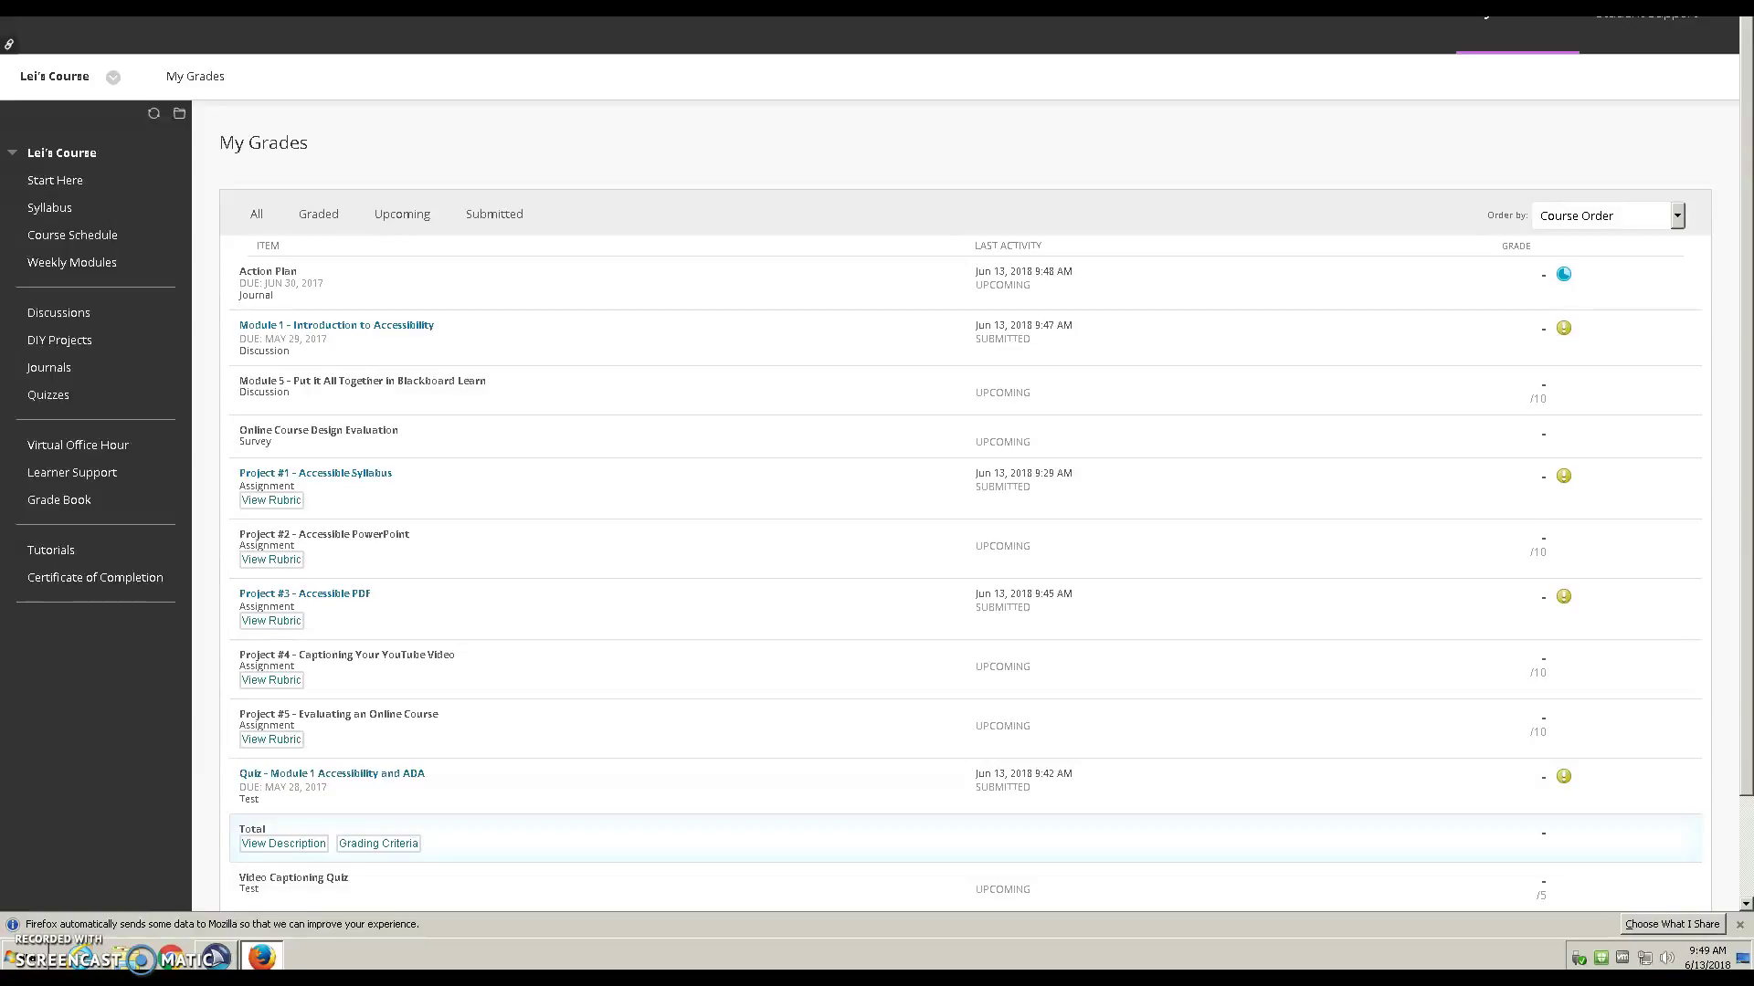
Jump to the My Grades heading through the Quick Links content outline
{"action": "key", "text": "shift+alt+l"}
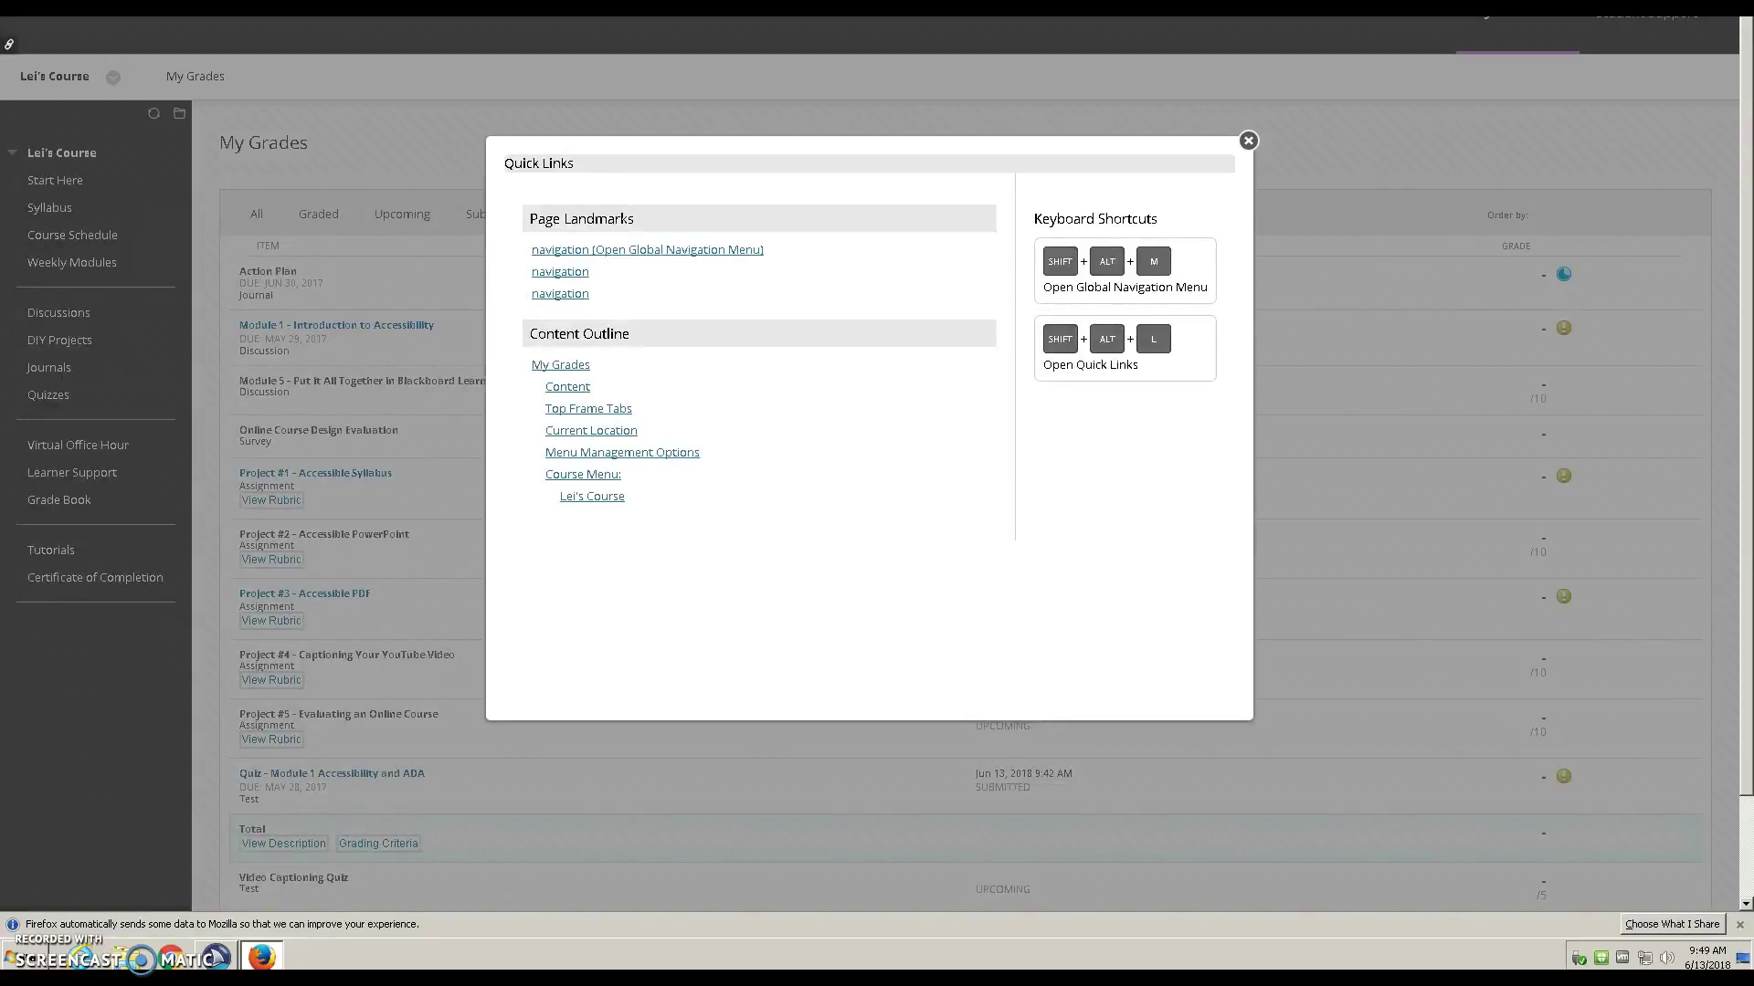
{"action": "key", "text": "Tab"}
{"action": "key", "text": "Tab"}
{"action": "key", "text": "Tab"}
{"action": "key", "text": "Tab"}
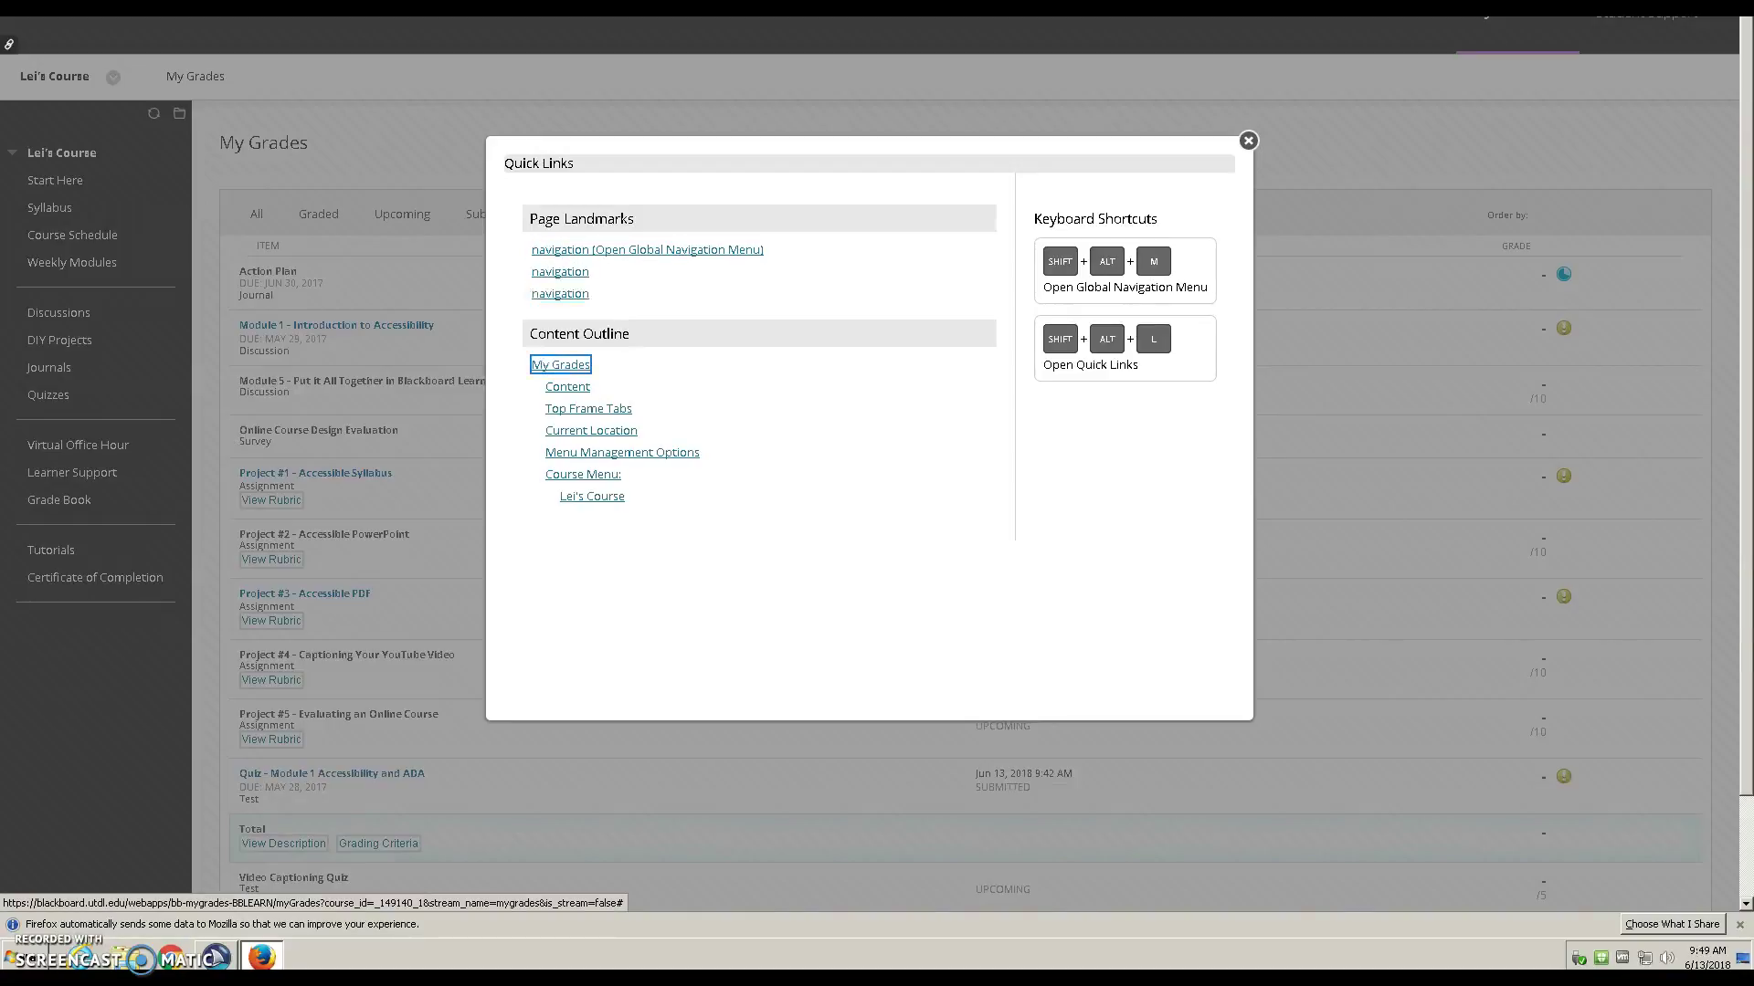
{"action": "key", "text": "Return"}
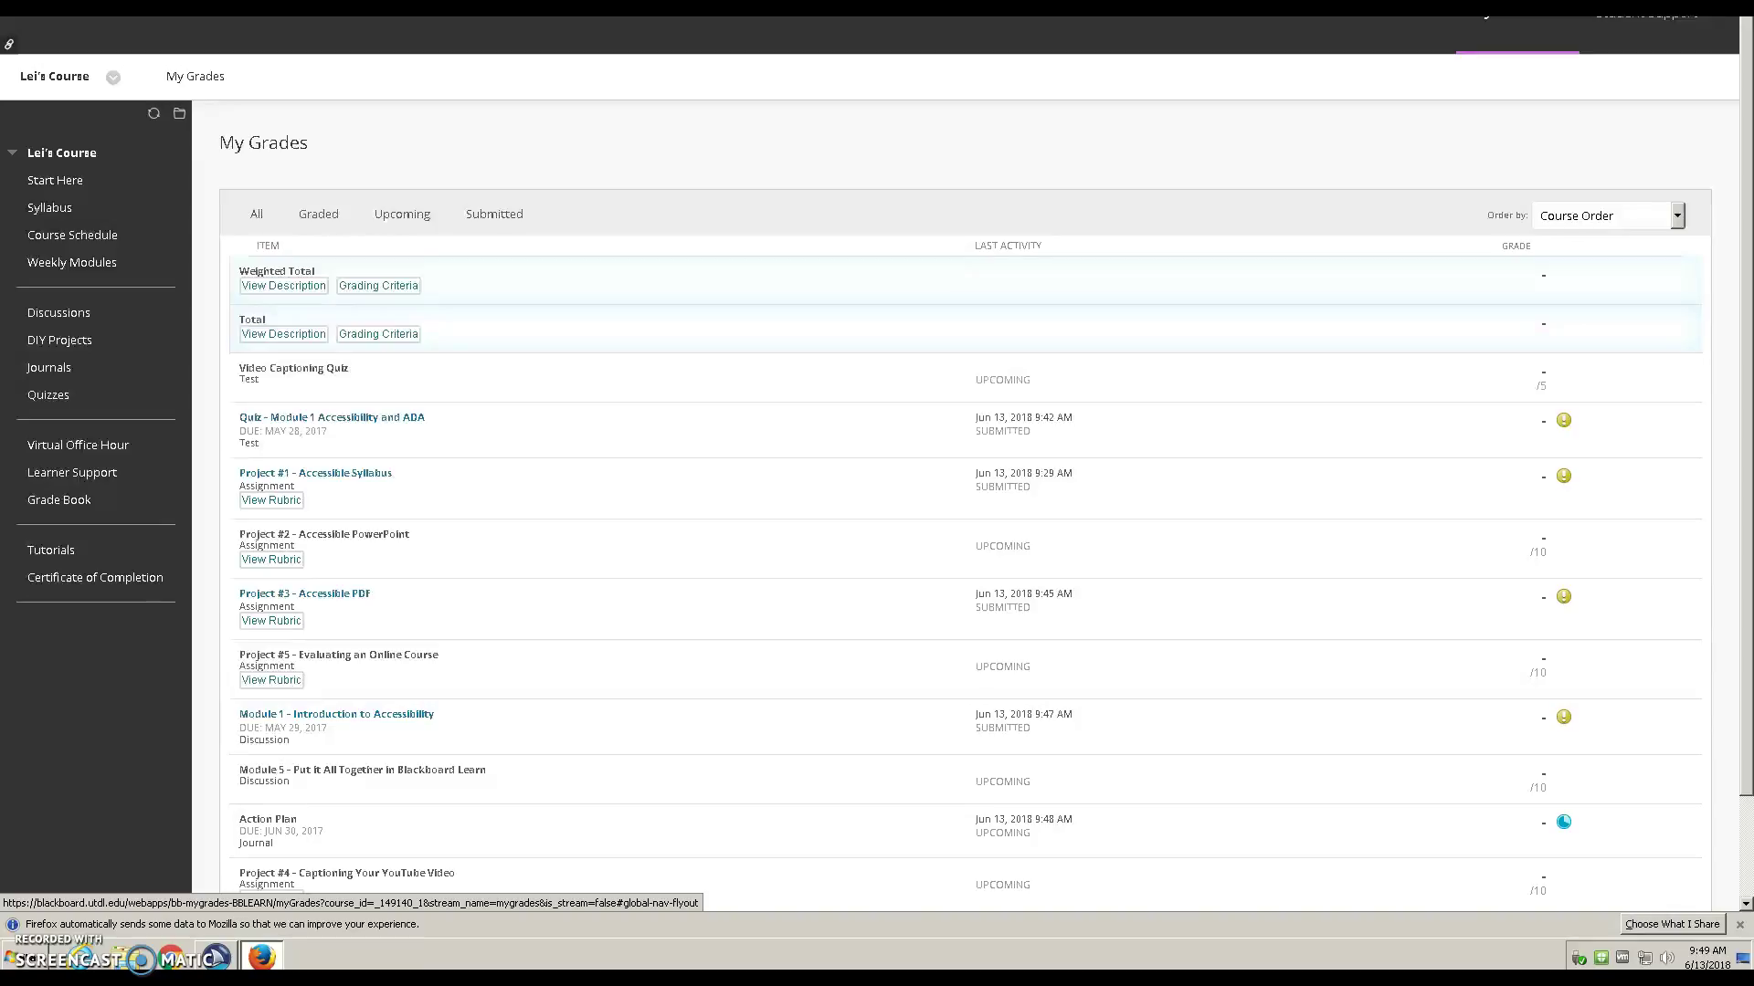
Return to the My Grades heading through Quick Links and examine the list of graded items down to its end
{"action": "key", "text": "Tab"}
{"action": "key", "text": "Tab"}
{"action": "key", "text": "Tab"}
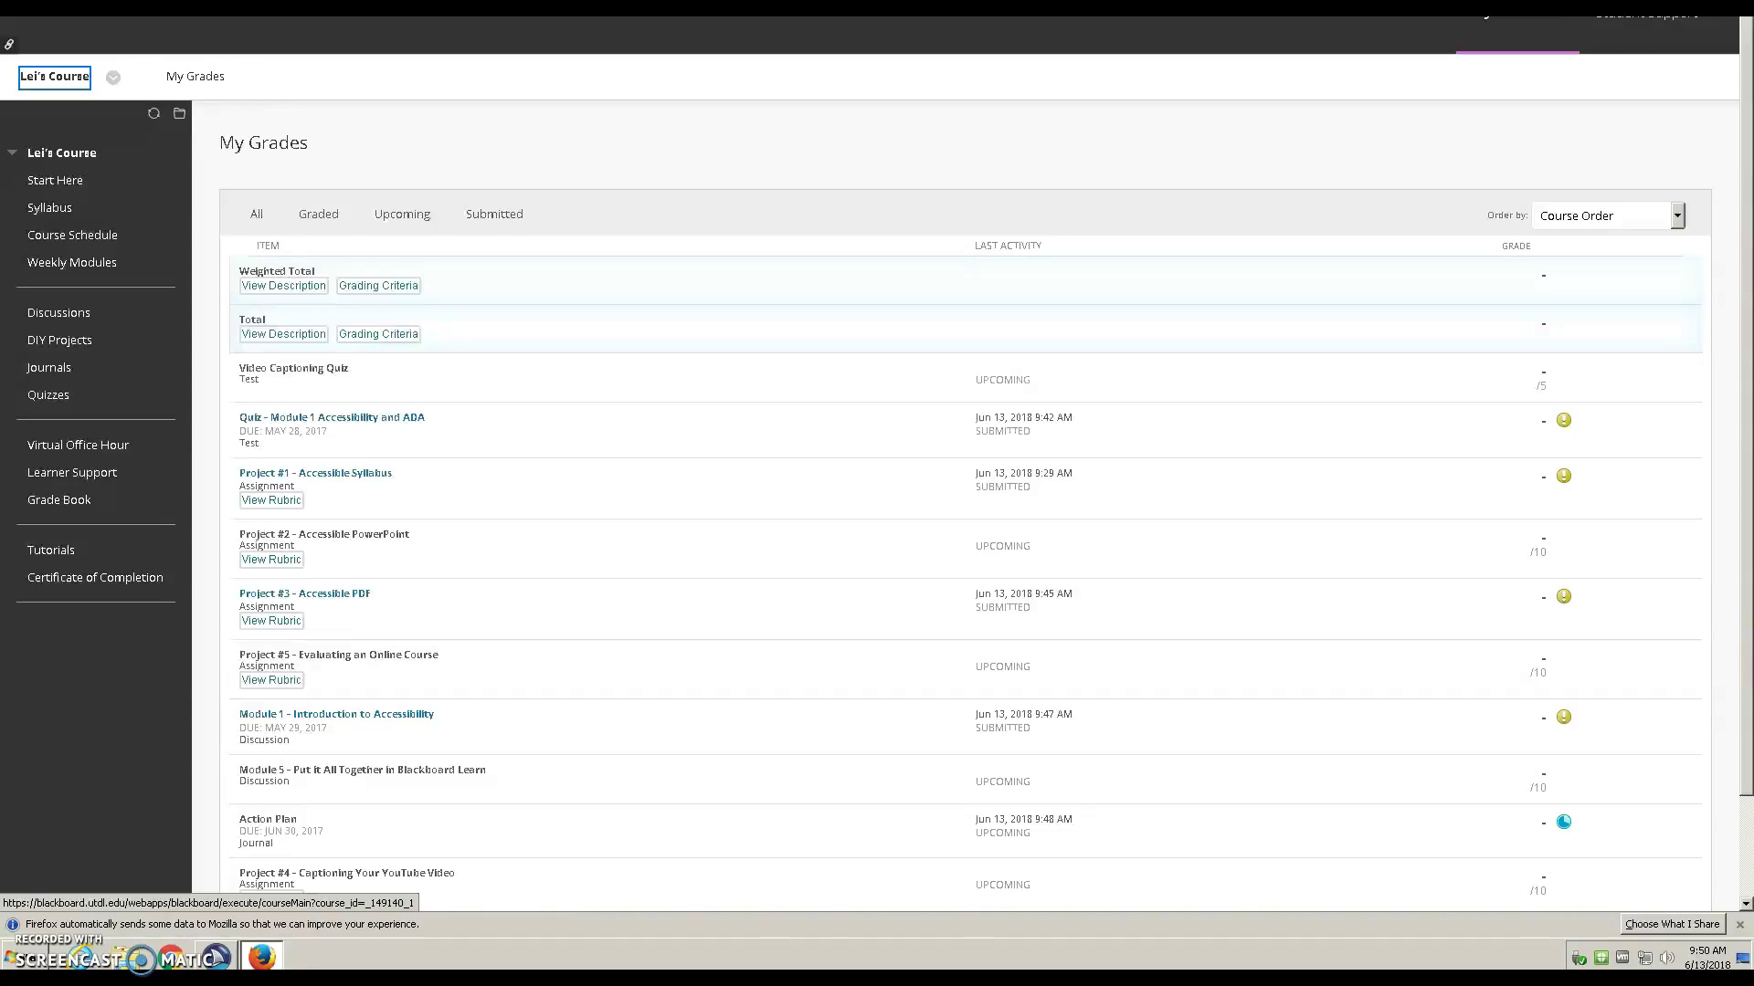
{"action": "key", "text": "shift+alt+l"}
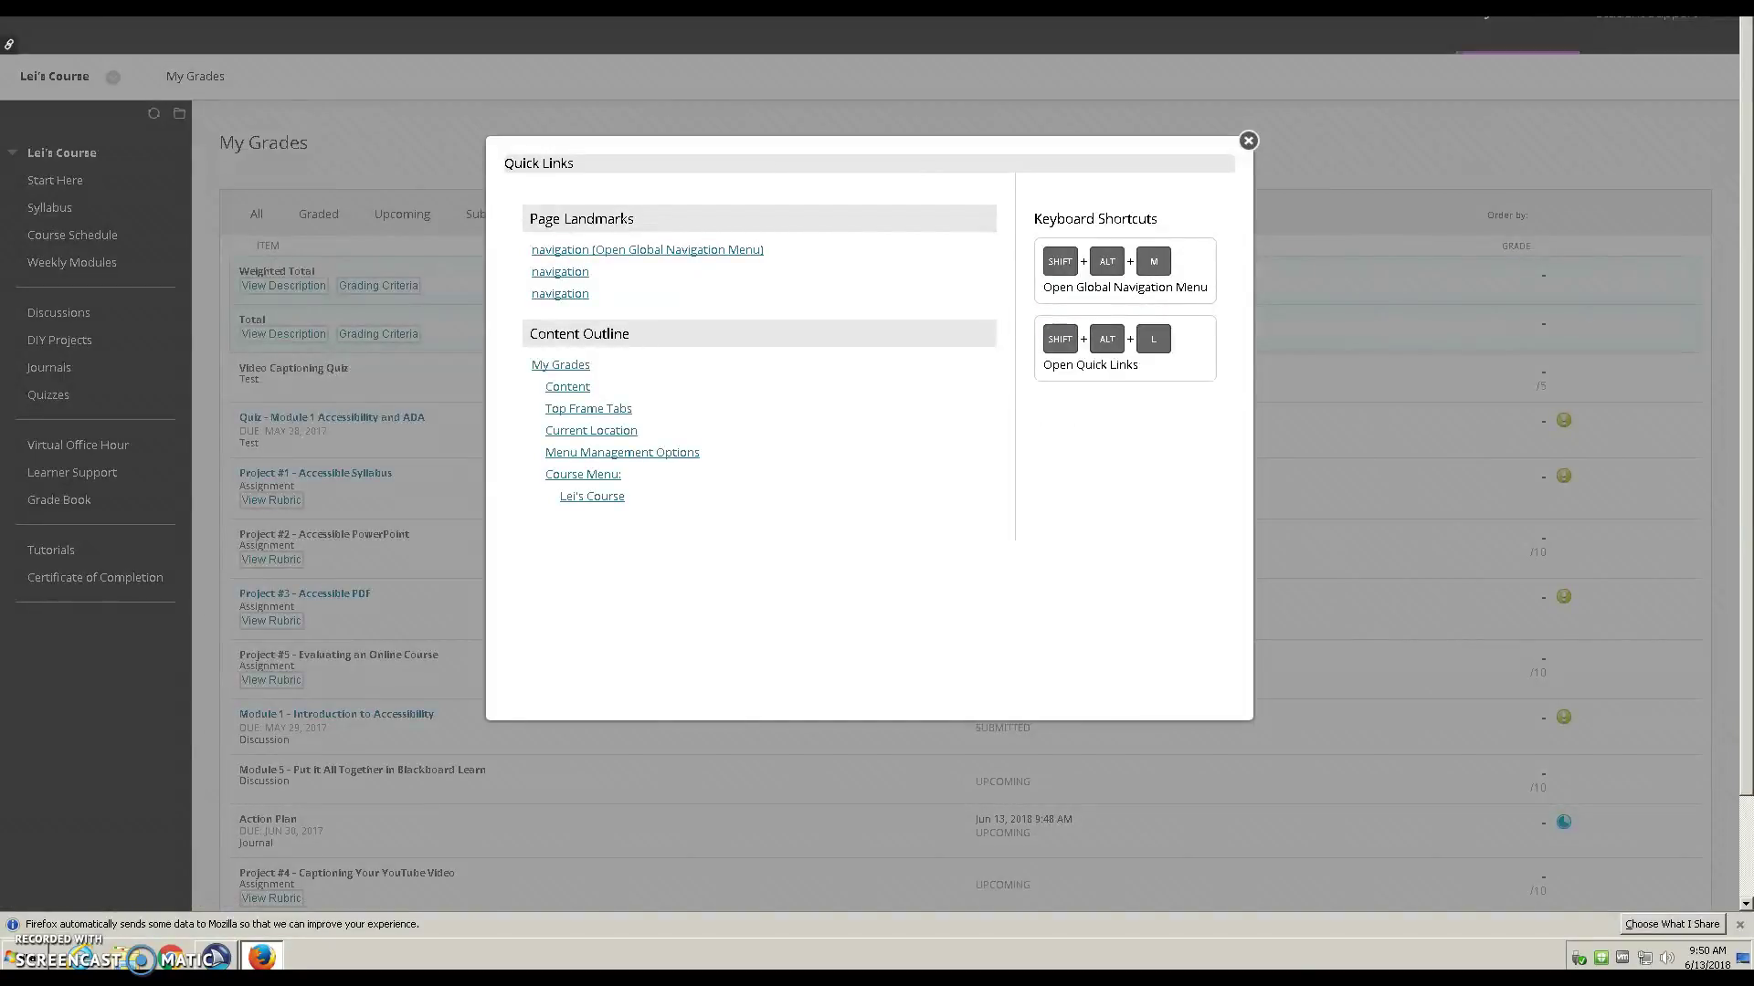
{"action": "key", "text": "Tab"}
{"action": "key", "text": "Tab"}
{"action": "key", "text": "Tab"}
{"action": "key", "text": "Tab"}
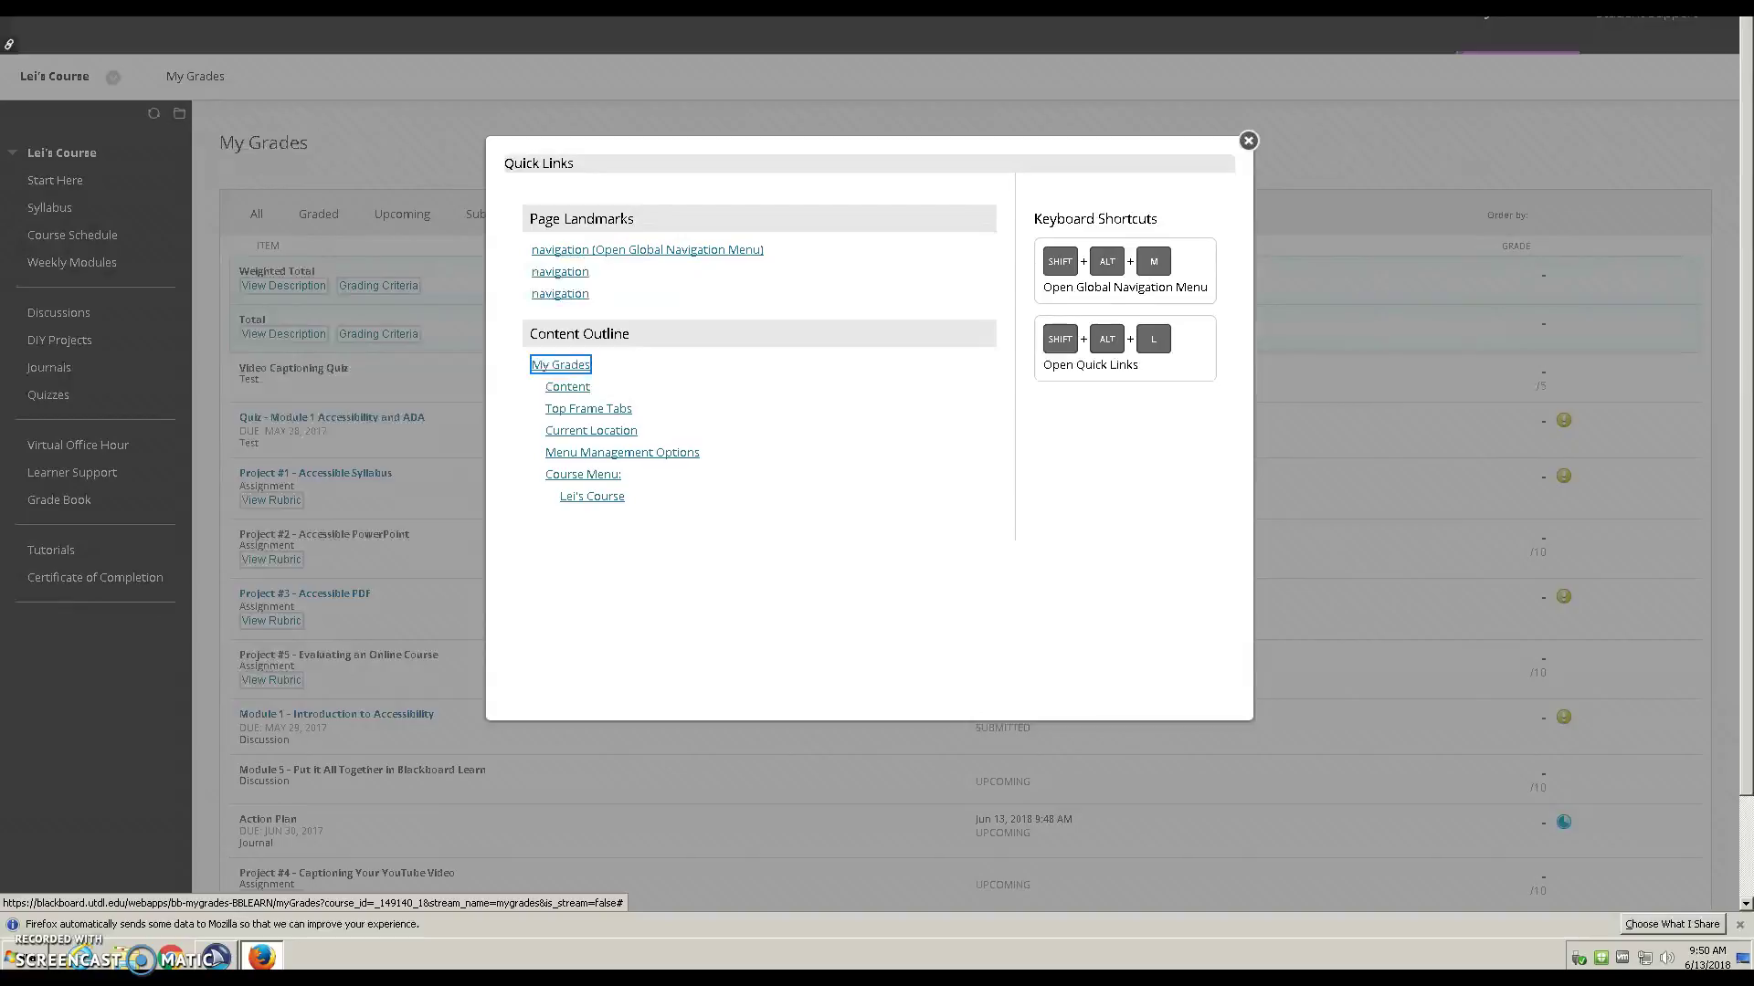
{"action": "key", "text": "Return"}
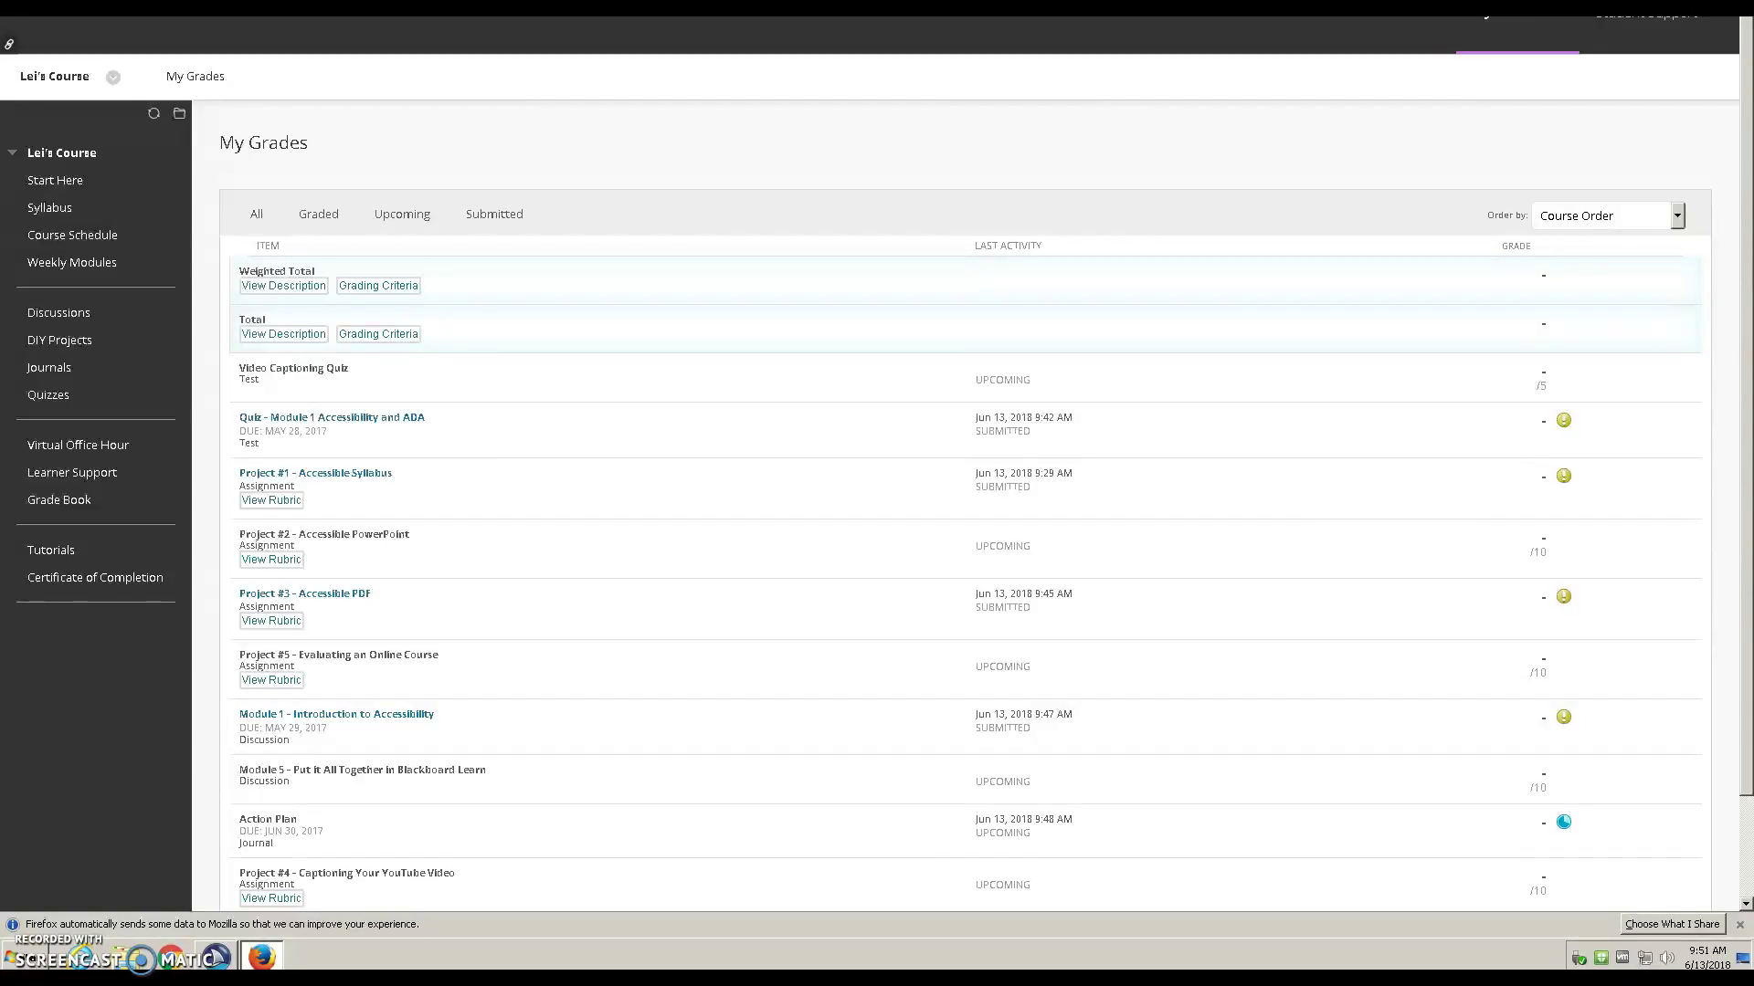
{"action": "scroll", "coordinate": [964, 493], "scroll_direction": "down", "scroll_amount": 2}
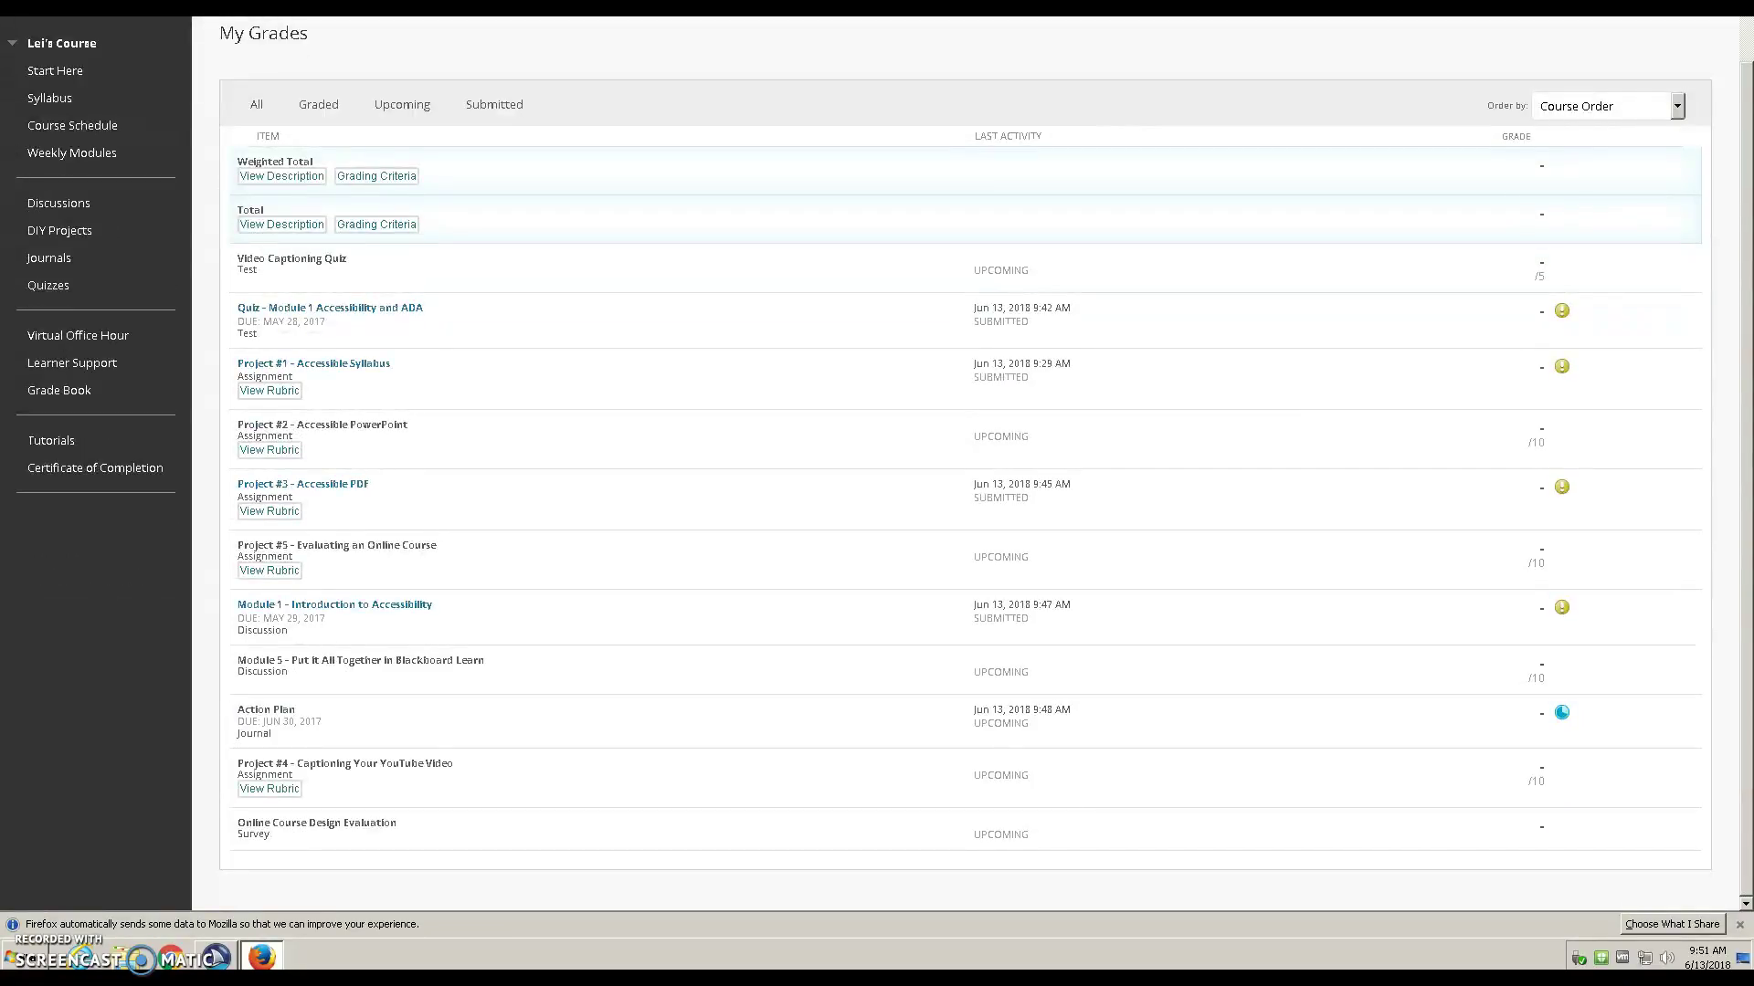